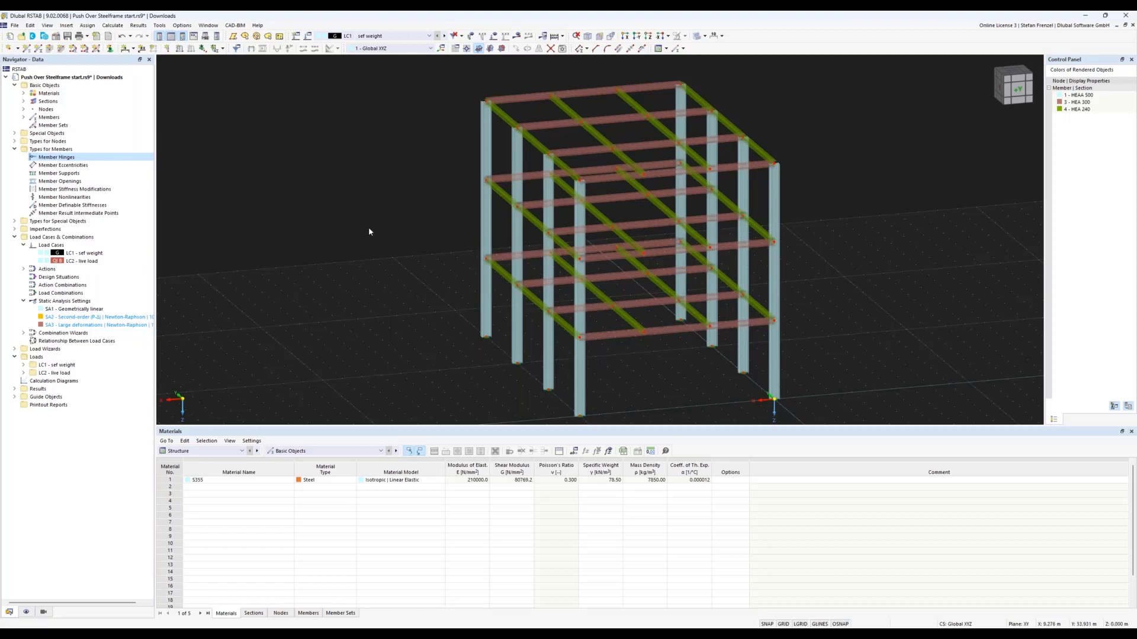
Enlarge the display size of the nodal support symbols at the column bases.
{"action": "scroll", "coordinate": [369, 228], "scroll_direction": "down", "scroll_amount": 5}
{"action": "scroll", "coordinate": [654, 218], "scroll_direction": "up", "scroll_amount": 2}
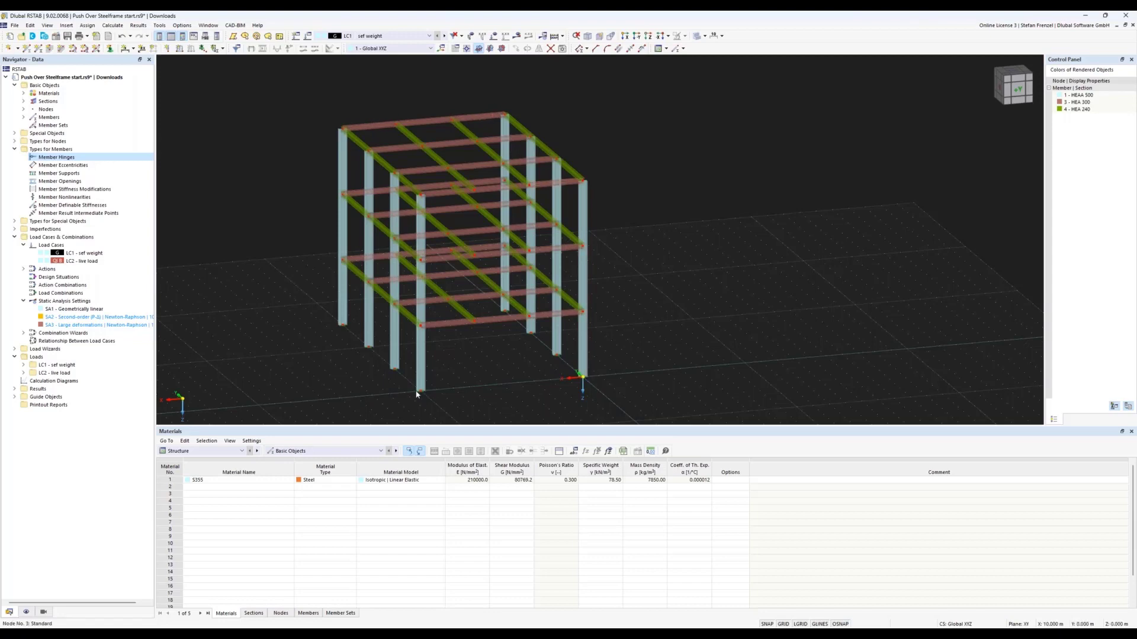
{"action": "scroll", "coordinate": [416, 394], "scroll_direction": "up", "scroll_amount": 4}
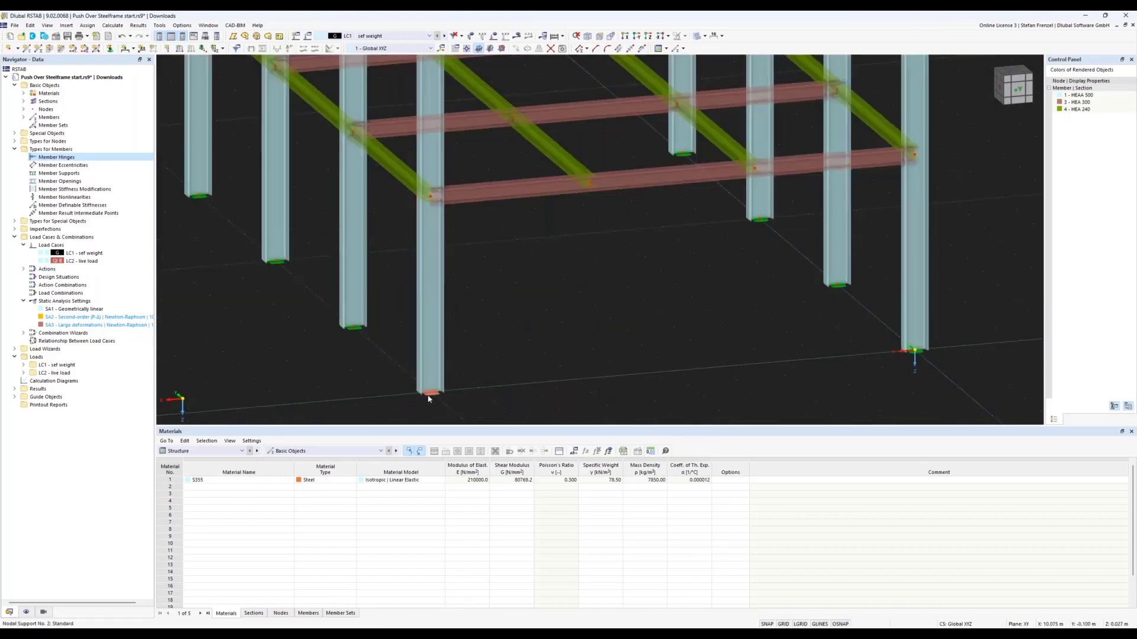
{"action": "right_click", "coordinate": [429, 398]}
{"action": "left_click_drag", "start_coordinate": [450, 478], "coordinate": [474, 479]}
{"action": "left_click", "coordinate": [536, 282]}
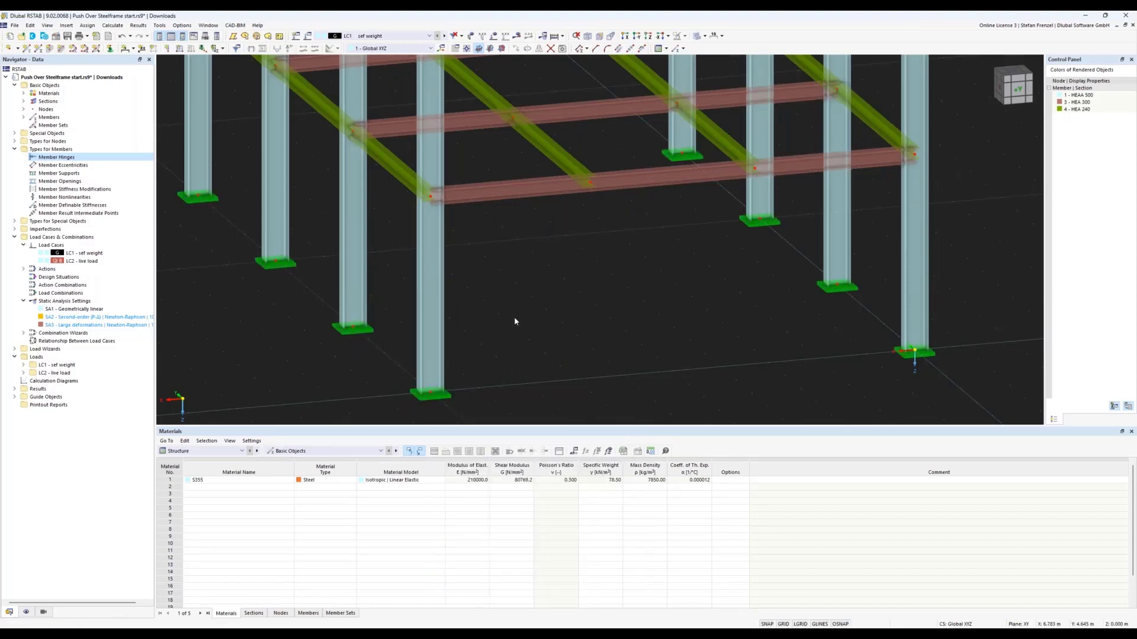
{"action": "scroll", "coordinate": [514, 317], "scroll_direction": "down", "scroll_amount": 3}
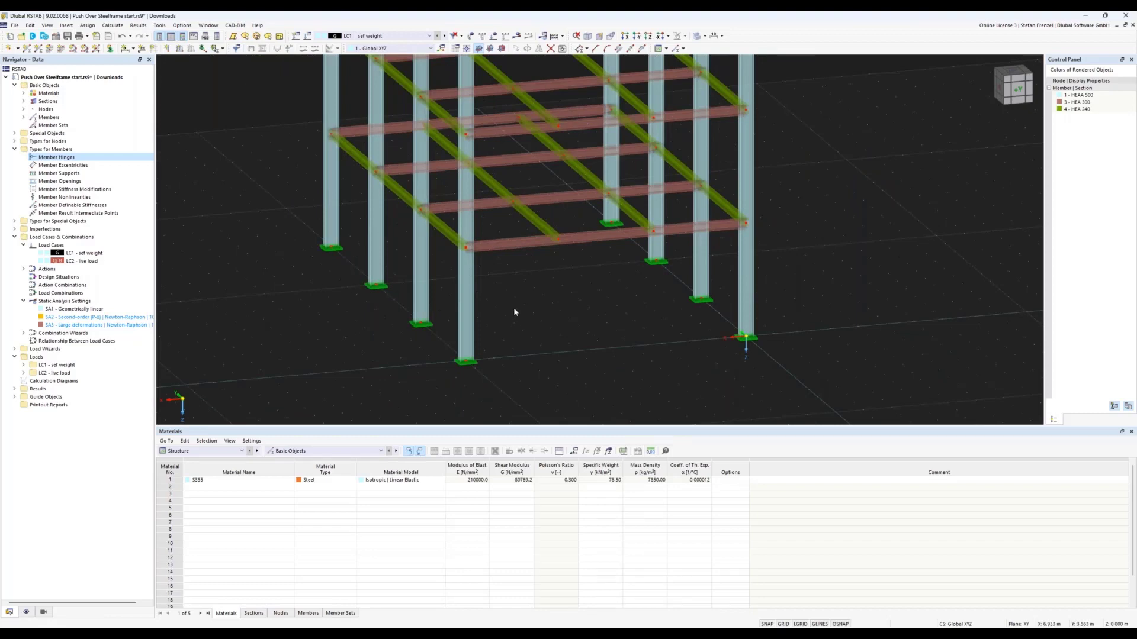
{"action": "scroll", "coordinate": [508, 296], "scroll_direction": "down", "scroll_amount": 5}
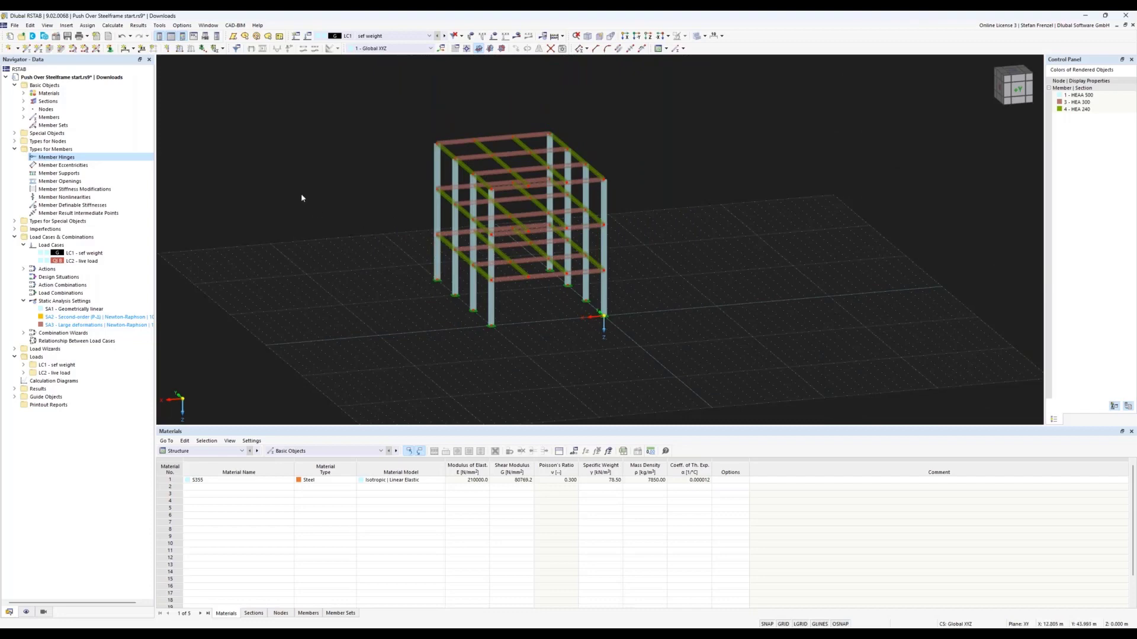
Activate the Pushover Analysis add-on in the model's base data.
{"action": "right_click", "coordinate": [69, 81]}
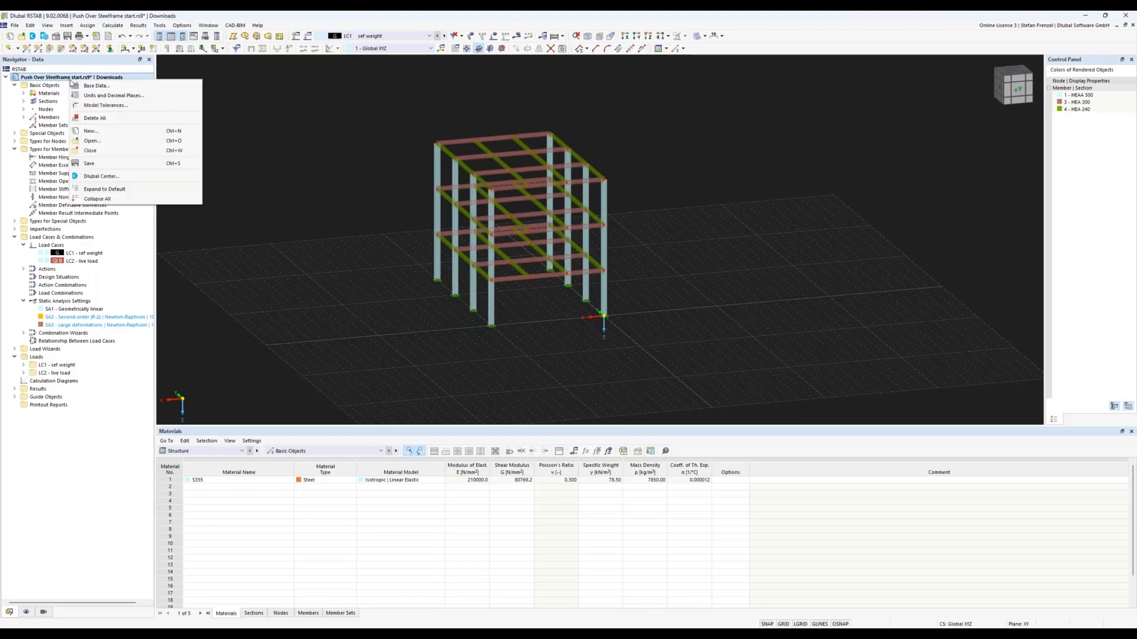
{"action": "left_click", "coordinate": [83, 86]}
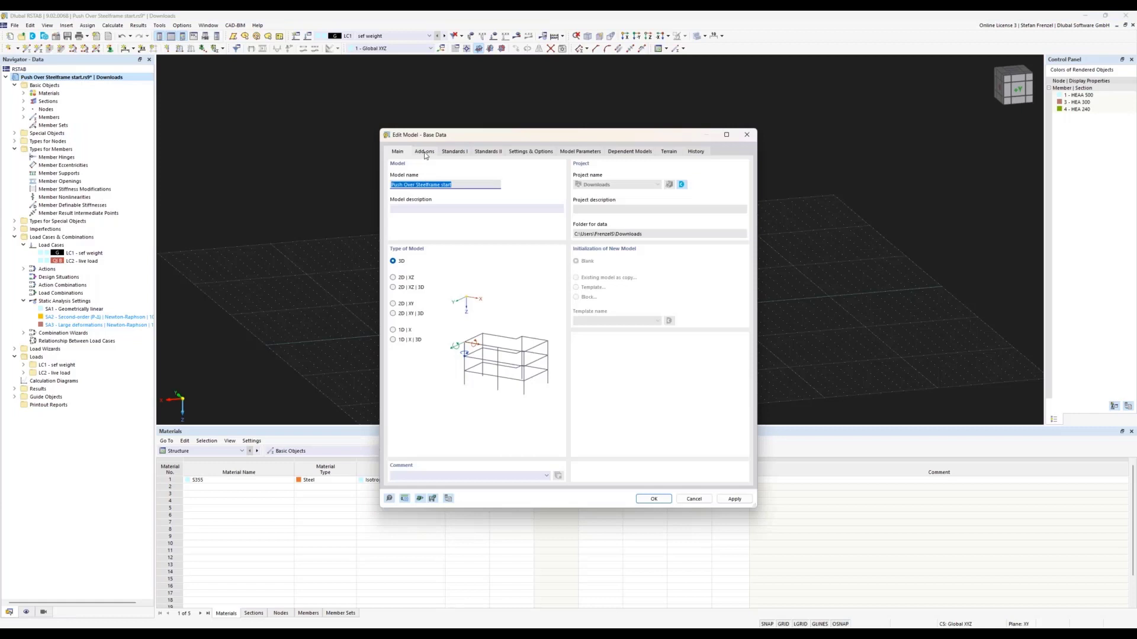
{"action": "left_click", "coordinate": [423, 152]}
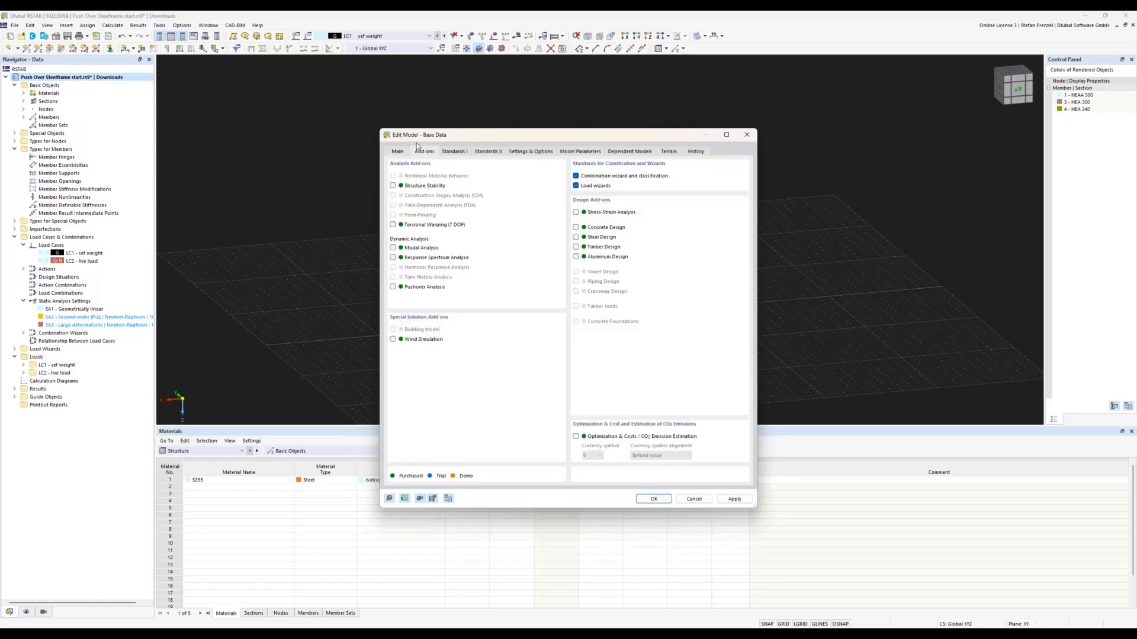
{"action": "left_click", "coordinate": [393, 287]}
{"action": "left_click", "coordinate": [650, 499]}
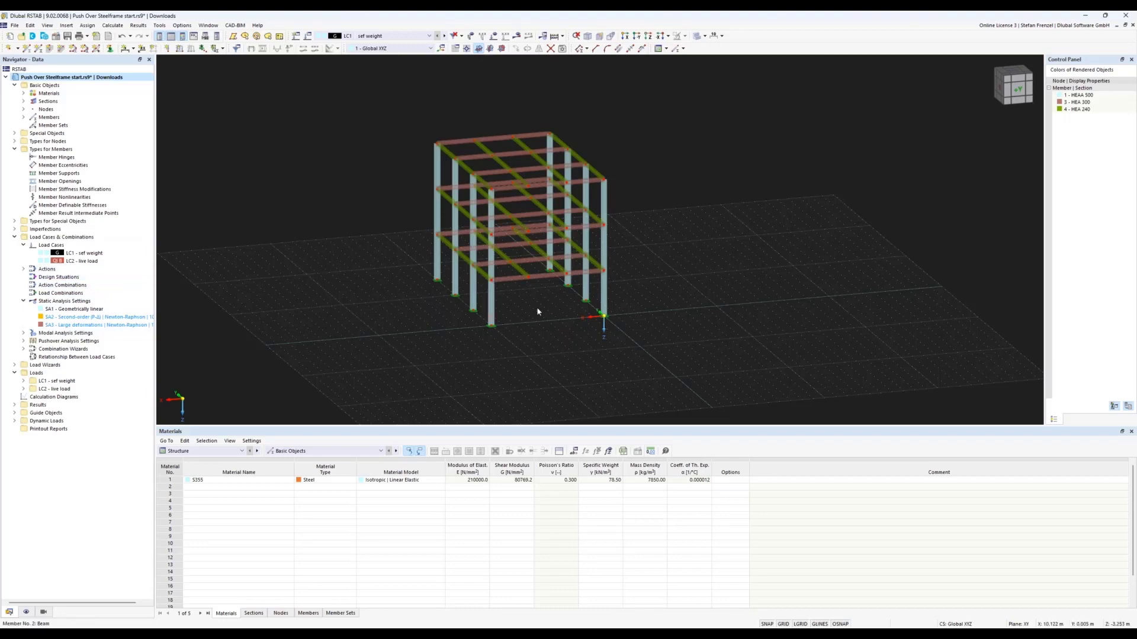
Start a new member hinge in the local xyz system and switch off its φy and φz rotational releases.
{"action": "right_click_drag", "start_coordinate": [651, 302], "coordinate": [646, 293]}
{"action": "left_click", "coordinate": [621, 296]}
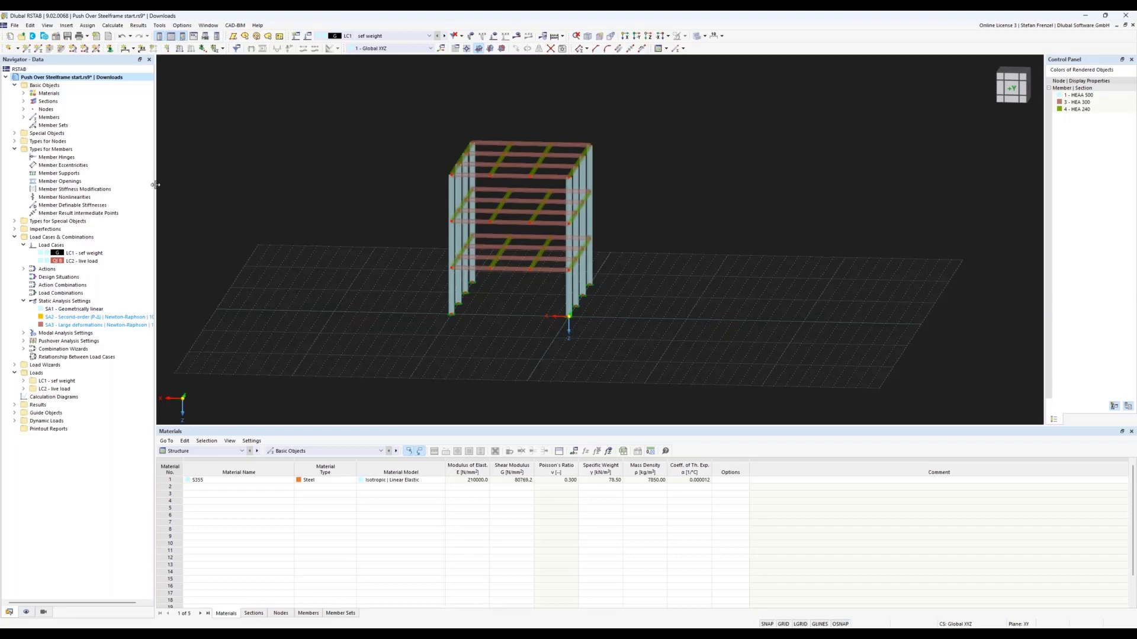
{"action": "right_click", "coordinate": [64, 157]}
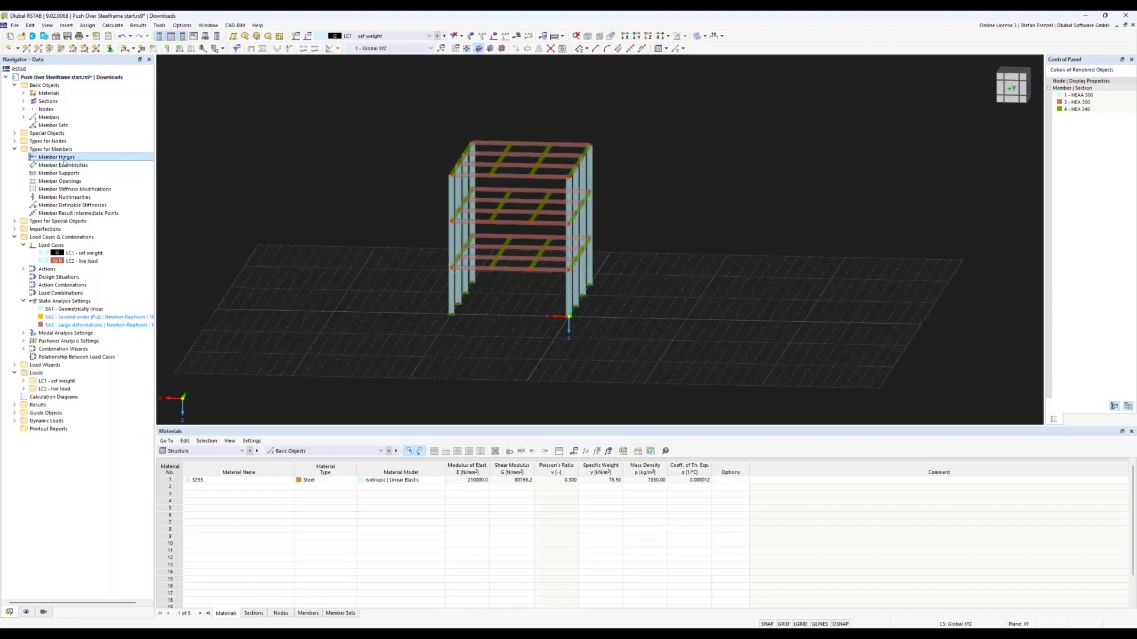
{"action": "left_click", "coordinate": [83, 175]}
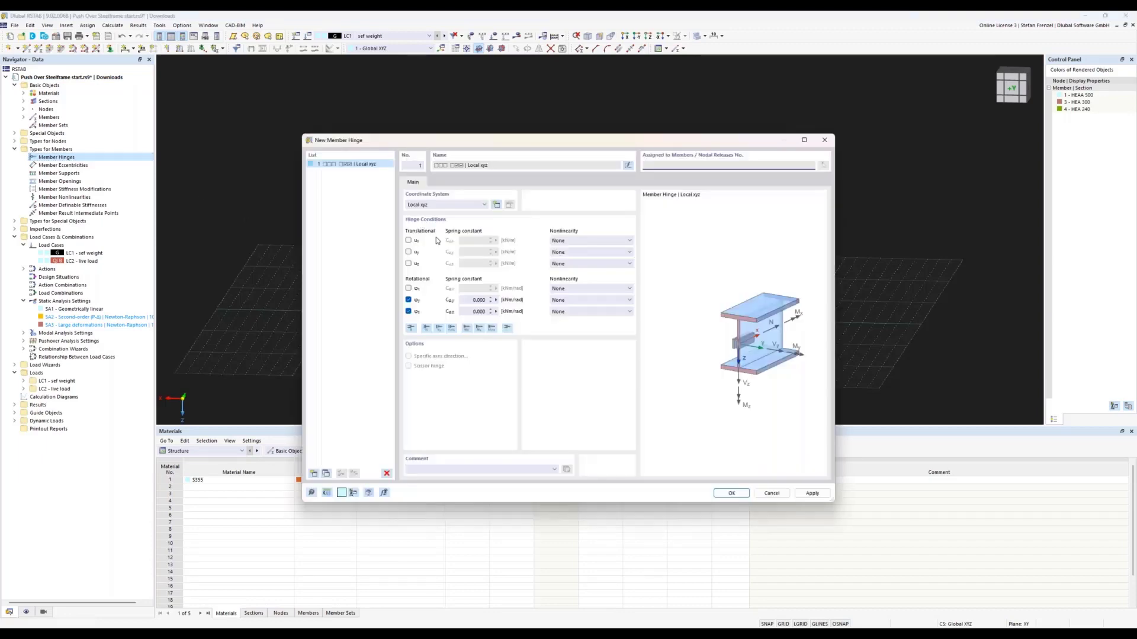
{"action": "left_click", "coordinate": [407, 300]}
{"action": "left_click", "coordinate": [408, 312]}
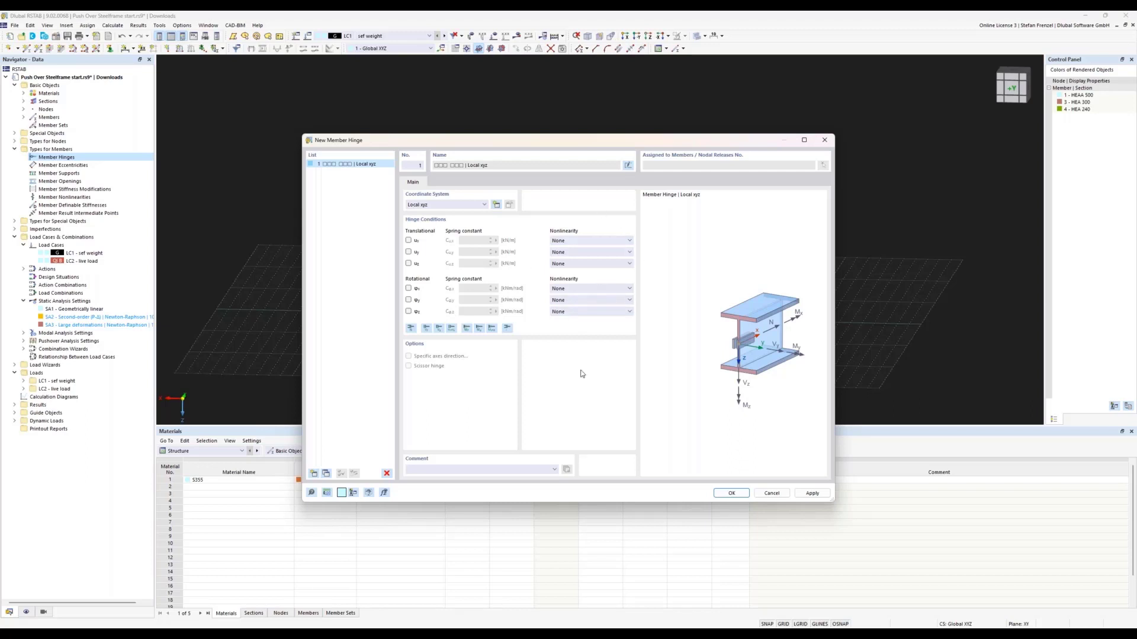
Set the hinge nonlinearity for both φy and φz to Plastic | FEMA 356 | Elastic.
{"action": "left_click", "coordinate": [611, 301]}
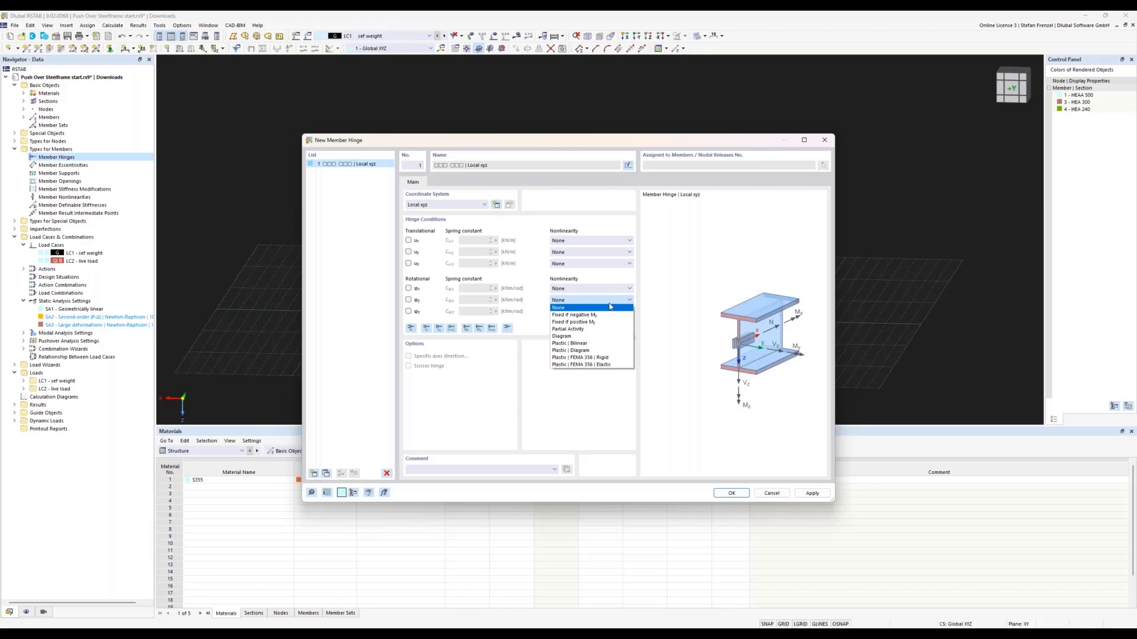
{"action": "left_click", "coordinate": [590, 364]}
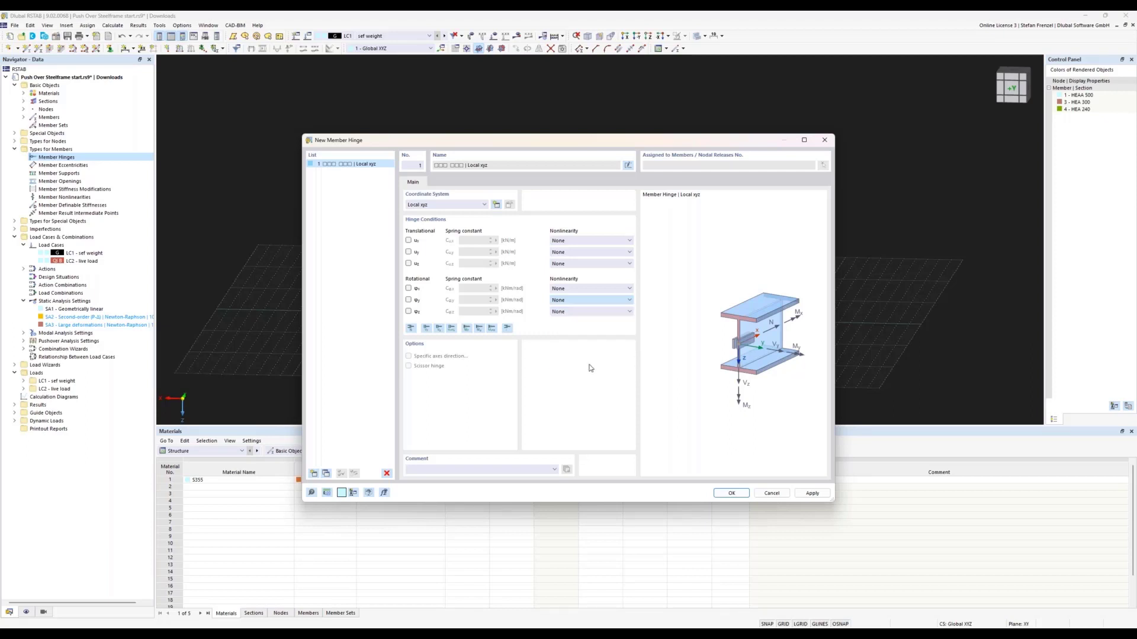
{"action": "left_click", "coordinate": [604, 315]}
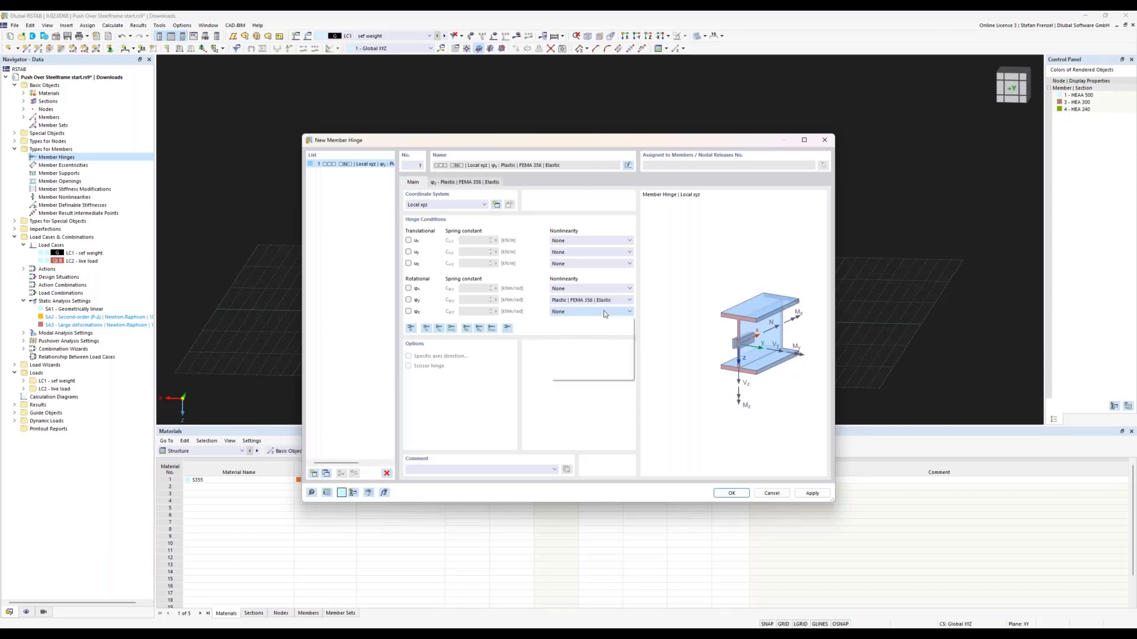
{"action": "left_click", "coordinate": [597, 375]}
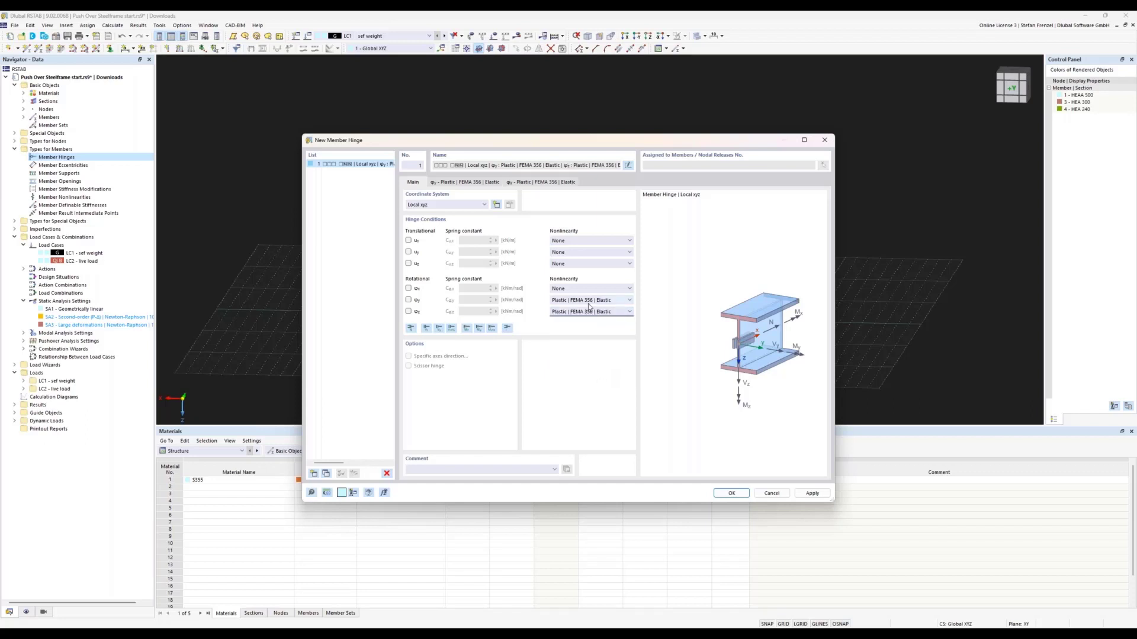
Review the hinge's φy plastic diagram and acceptance criteria, save the member hinge, and dismiss the unneeded new material.
{"action": "left_click", "coordinate": [479, 184]}
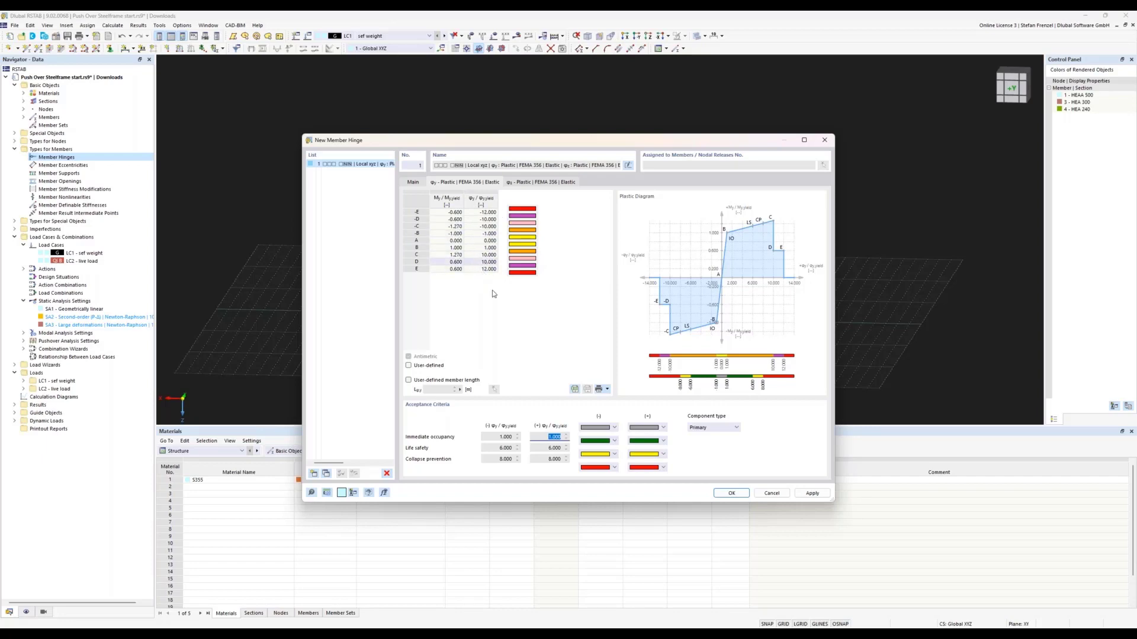
{"action": "left_click", "coordinate": [731, 494]}
{"action": "left_click", "coordinate": [732, 494]}
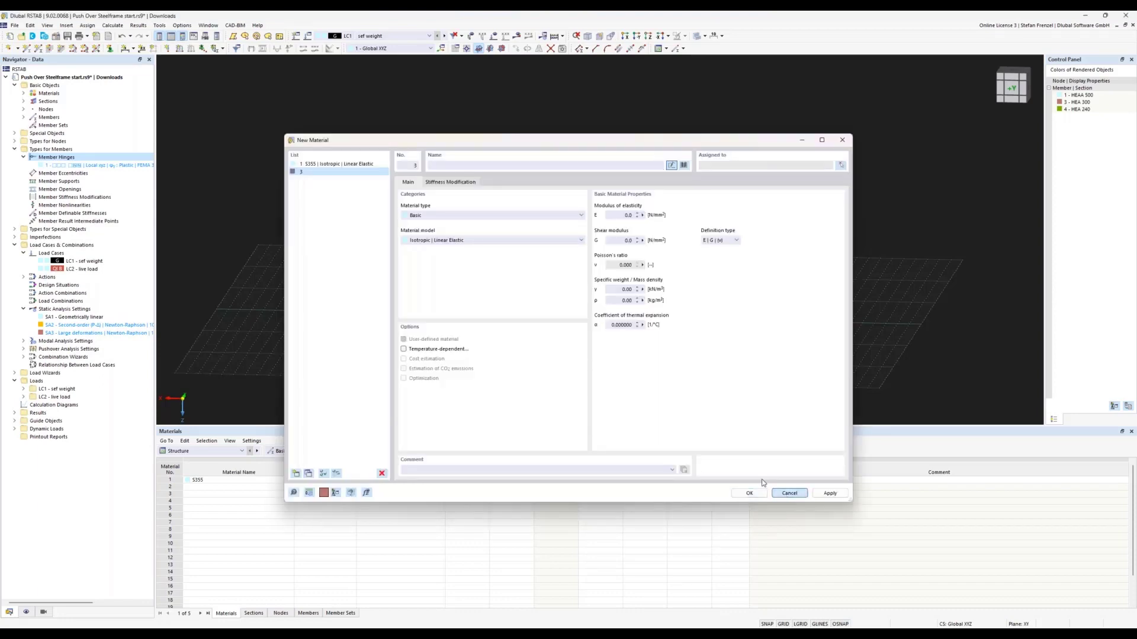
{"action": "left_click", "coordinate": [788, 494]}
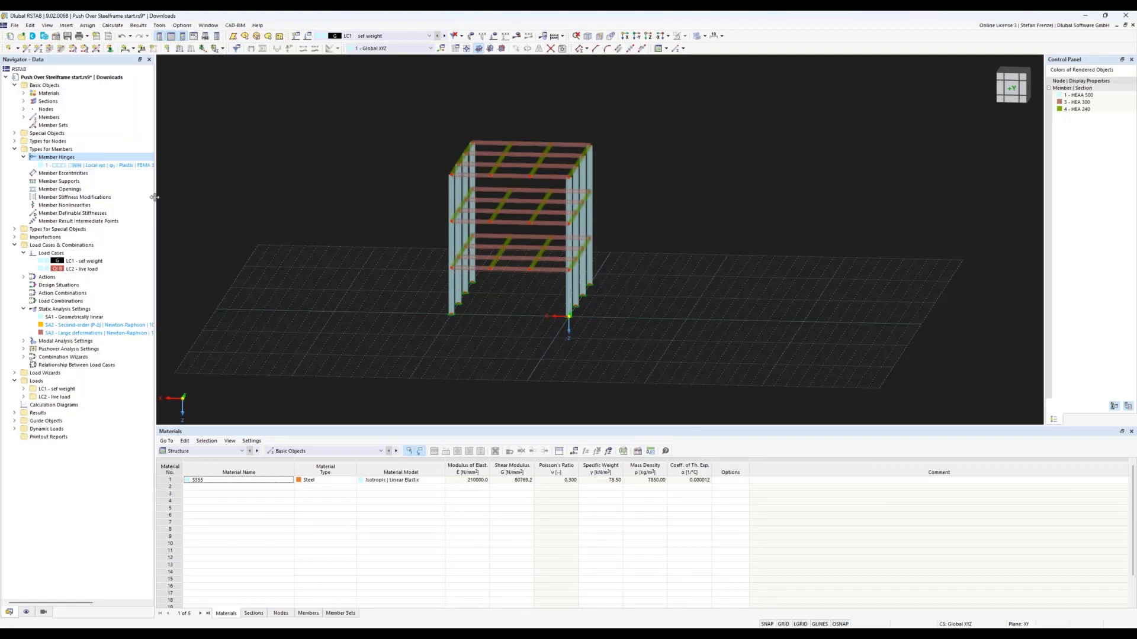
Turn on the display of member orientations for the frame.
{"action": "left_click_drag", "start_coordinate": [156, 198], "coordinate": [203, 198]}
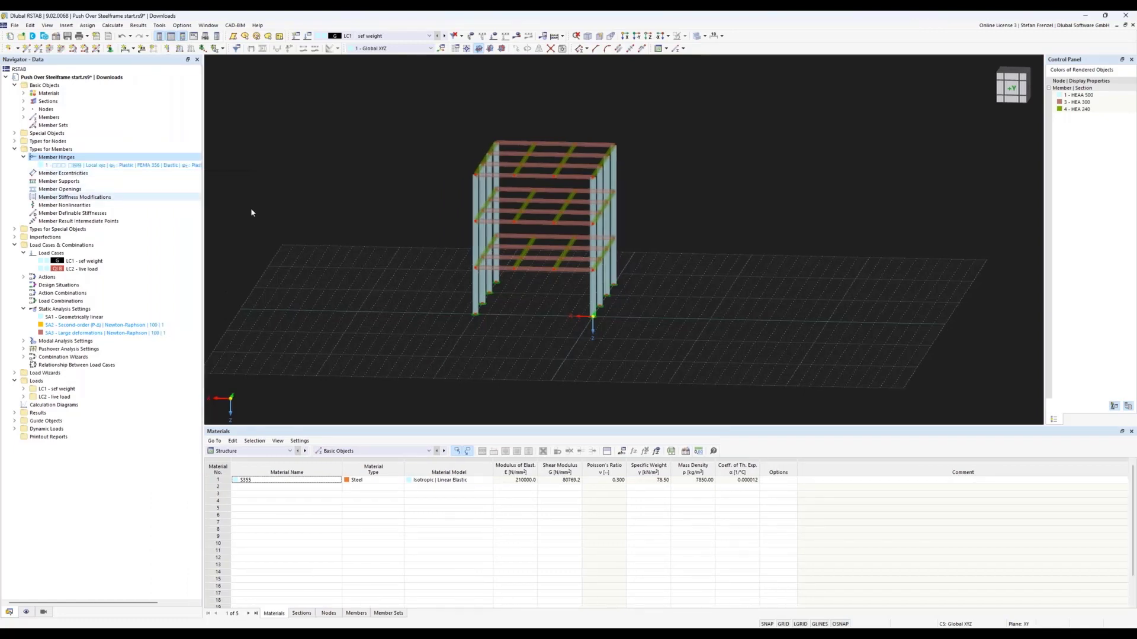
{"action": "middle_click_drag", "start_coordinate": [379, 226], "coordinate": [387, 223], "text": "ctrl"}
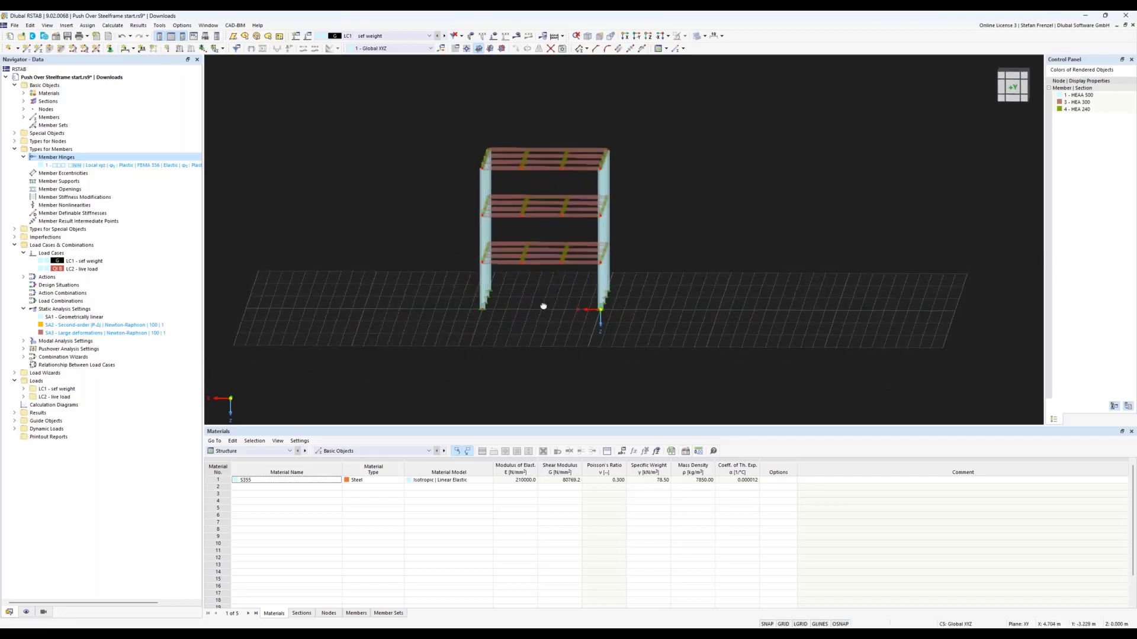
{"action": "key", "text": "ctrl+shift+2"}
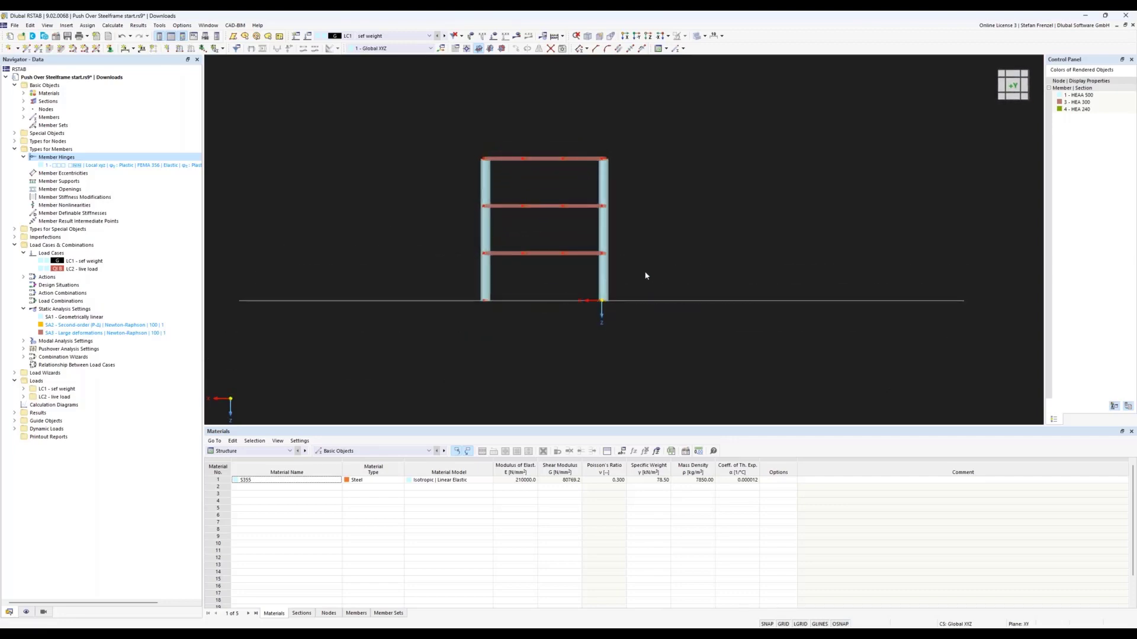
{"action": "left_click", "coordinate": [26, 612]}
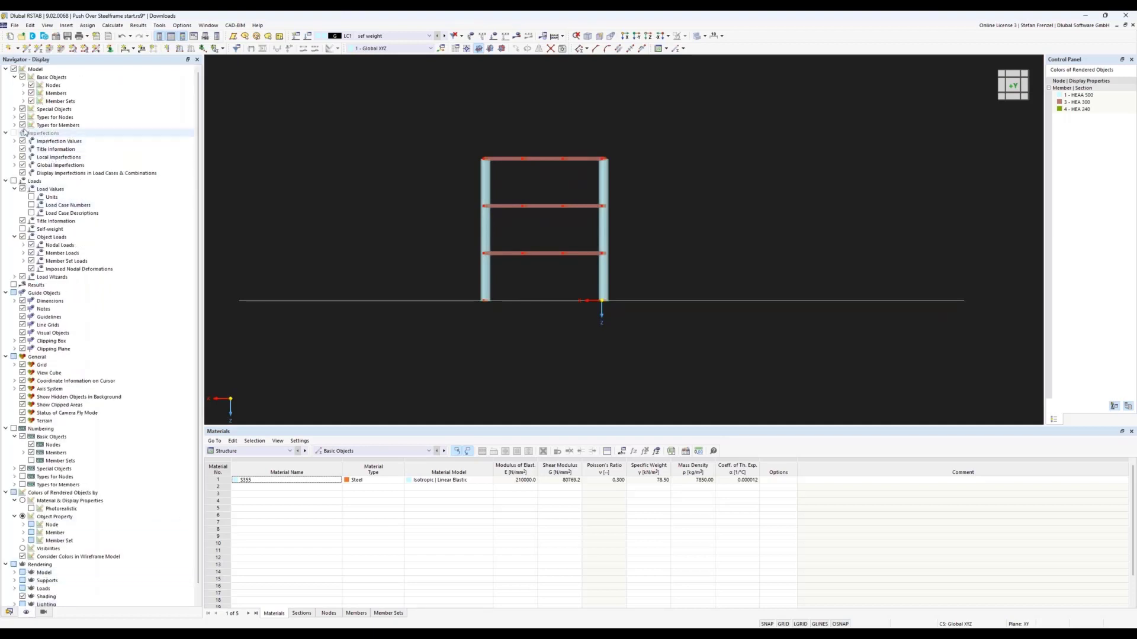
{"action": "left_click", "coordinate": [22, 93]}
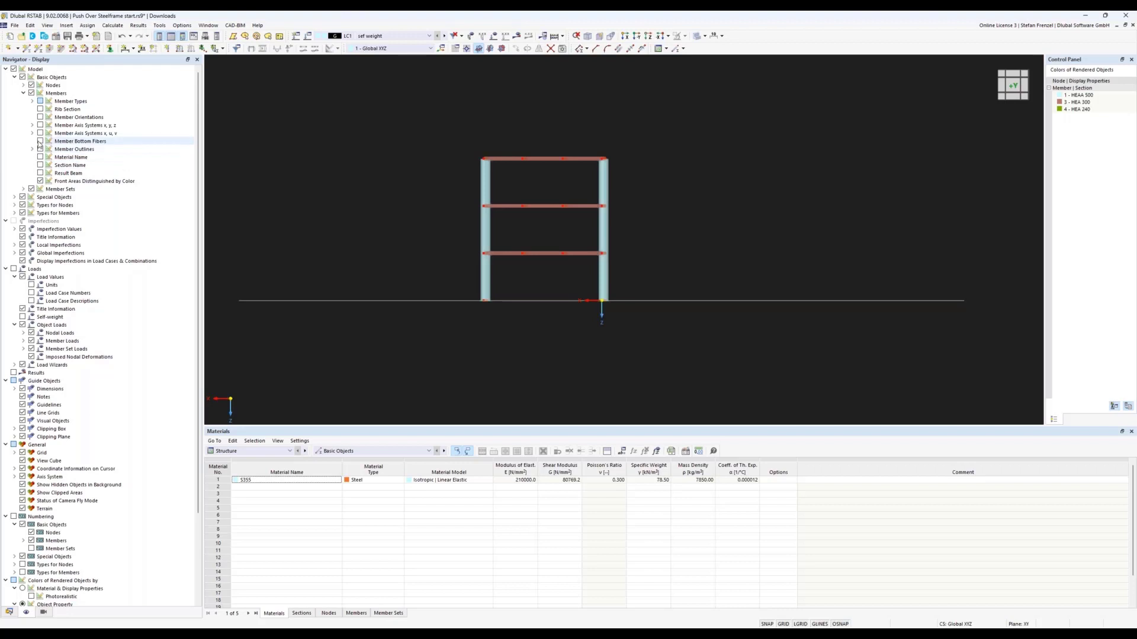
{"action": "left_click", "coordinate": [41, 117]}
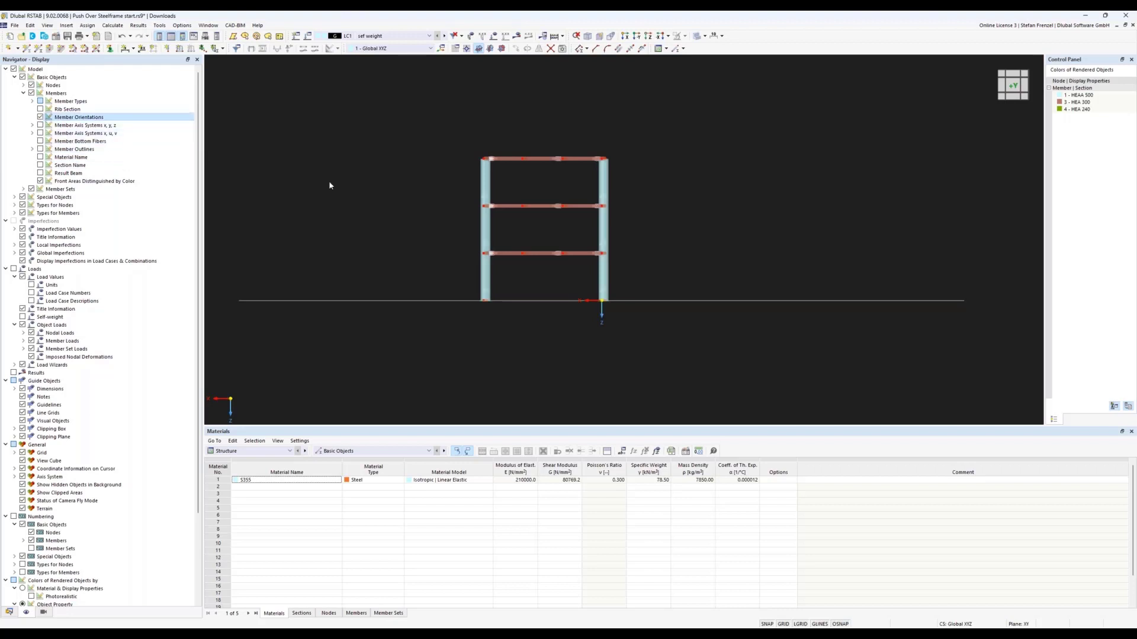
Select the outer segments of the HEA 300 transverse beams on all floors together with the ground-floor columns.
{"action": "middle_click_drag", "start_coordinate": [701, 220], "coordinate": [698, 236], "text": "ctrl"}
{"action": "right_click", "coordinate": [699, 234]}
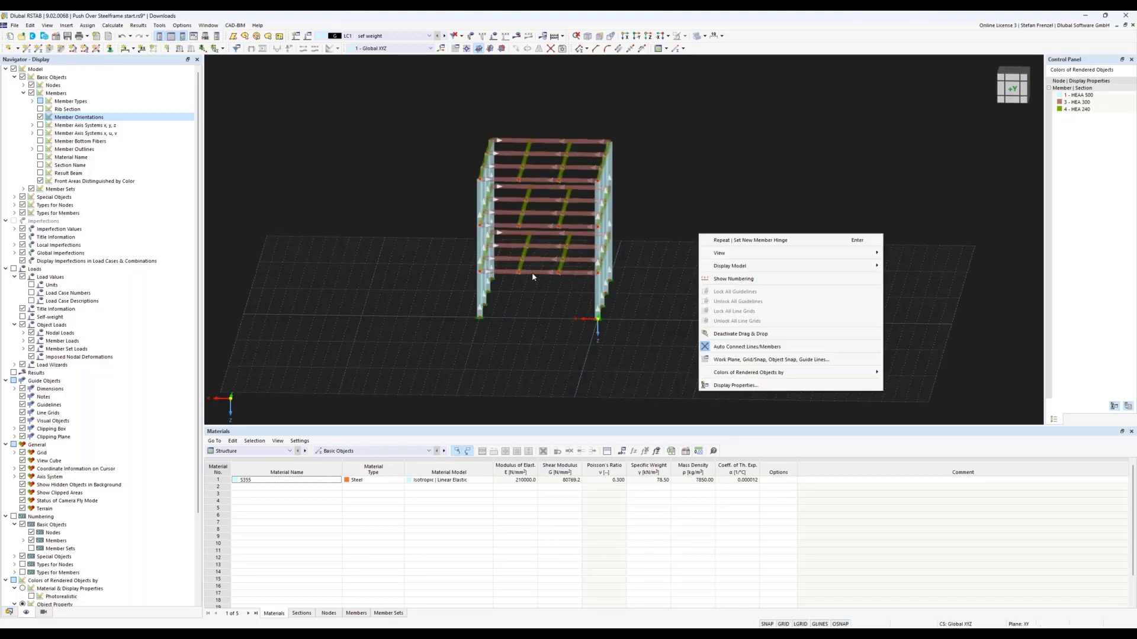
{"action": "left_click", "coordinate": [540, 325]}
{"action": "scroll", "coordinate": [531, 283], "scroll_direction": "up", "scroll_amount": 3}
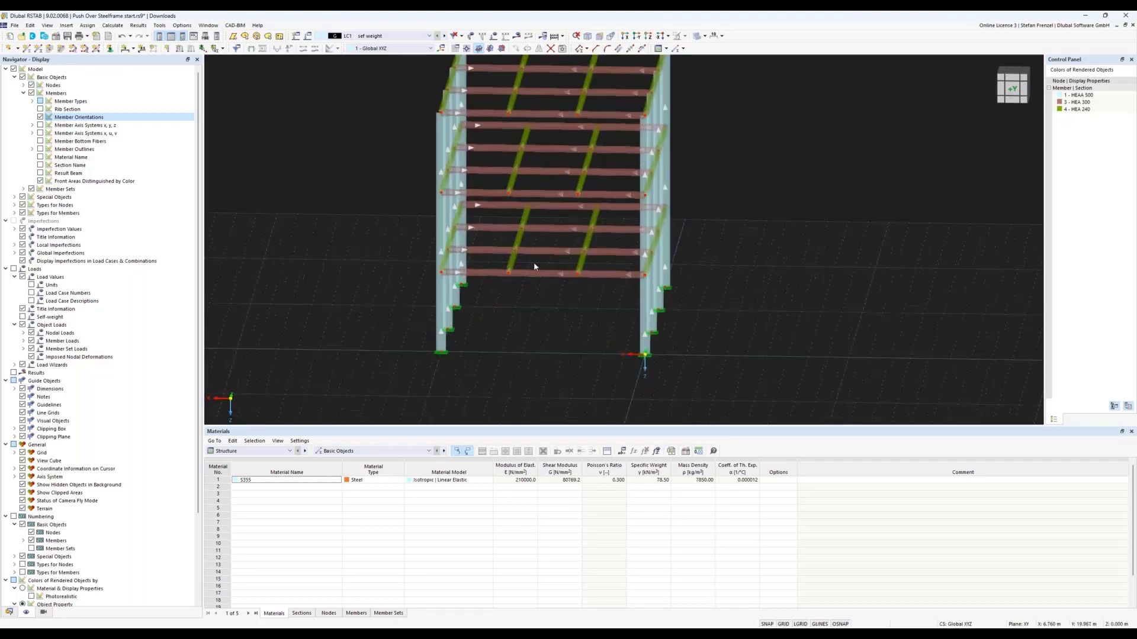
{"action": "scroll", "coordinate": [532, 248], "scroll_direction": "down", "scroll_amount": 2}
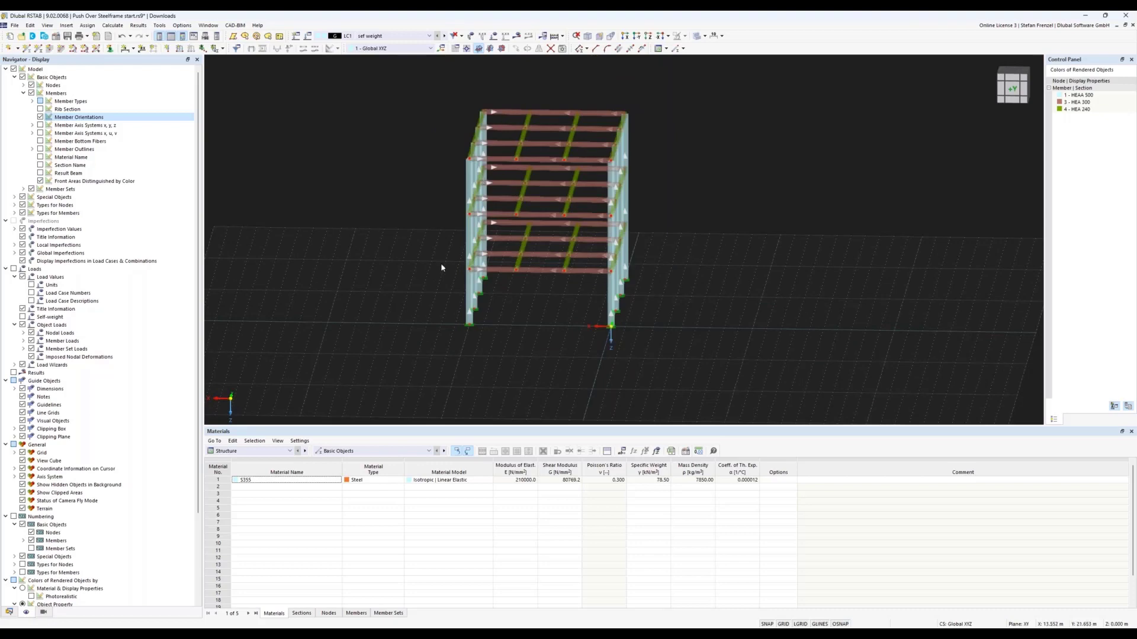
{"action": "right_click_drag", "start_coordinate": [524, 327], "coordinate": [532, 322]}
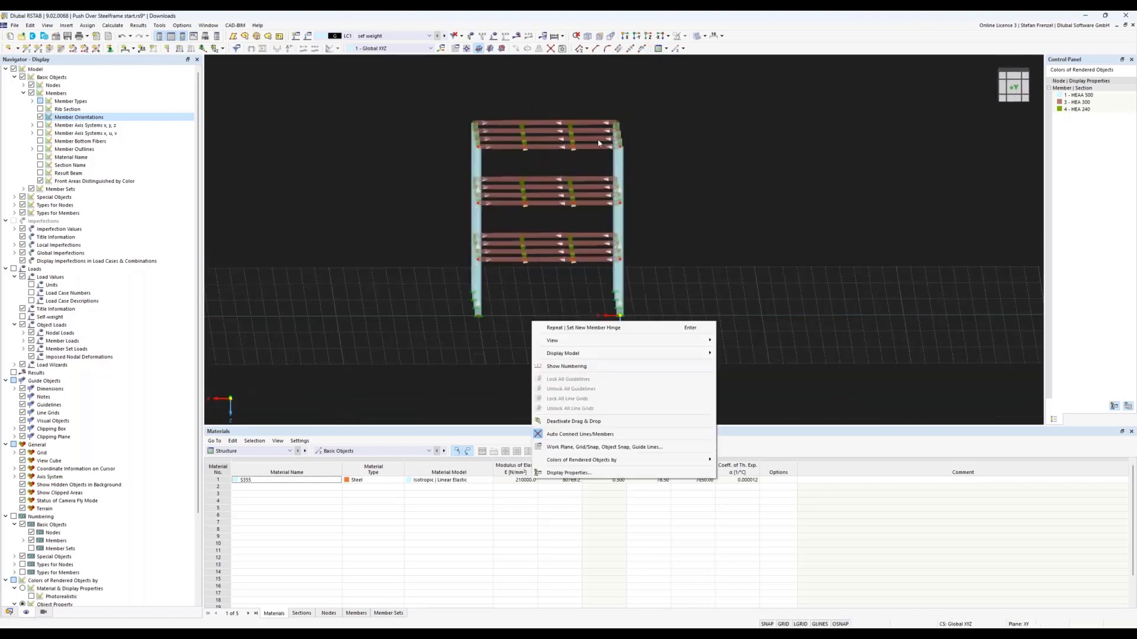
{"action": "left_click", "coordinate": [602, 109]}
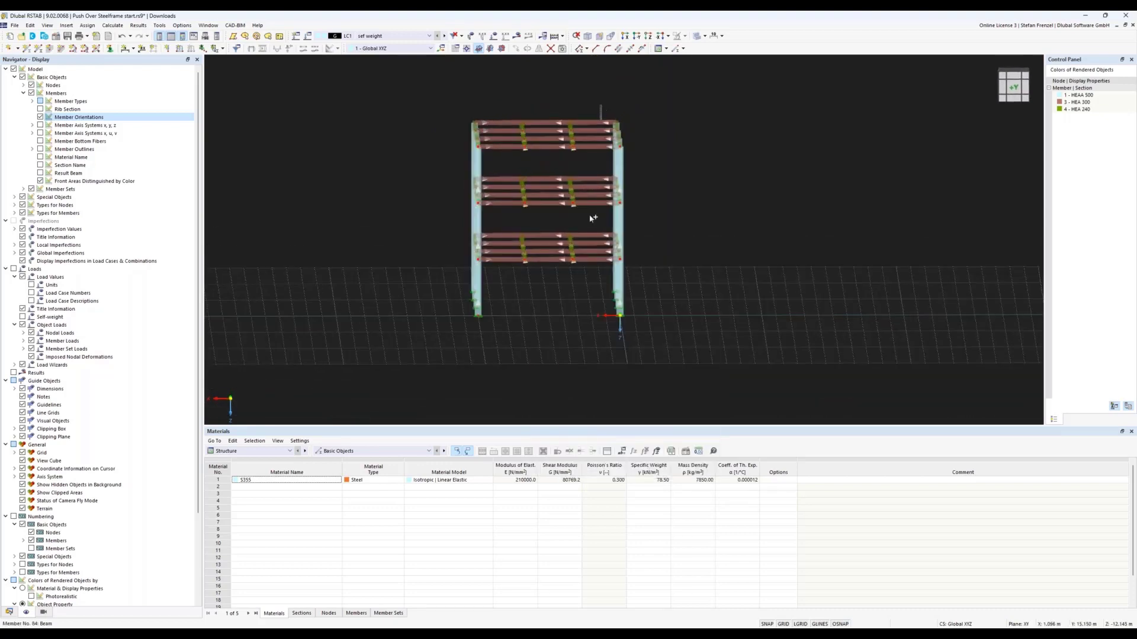
{"action": "left_click_drag", "start_coordinate": [602, 106], "coordinate": [585, 291]}
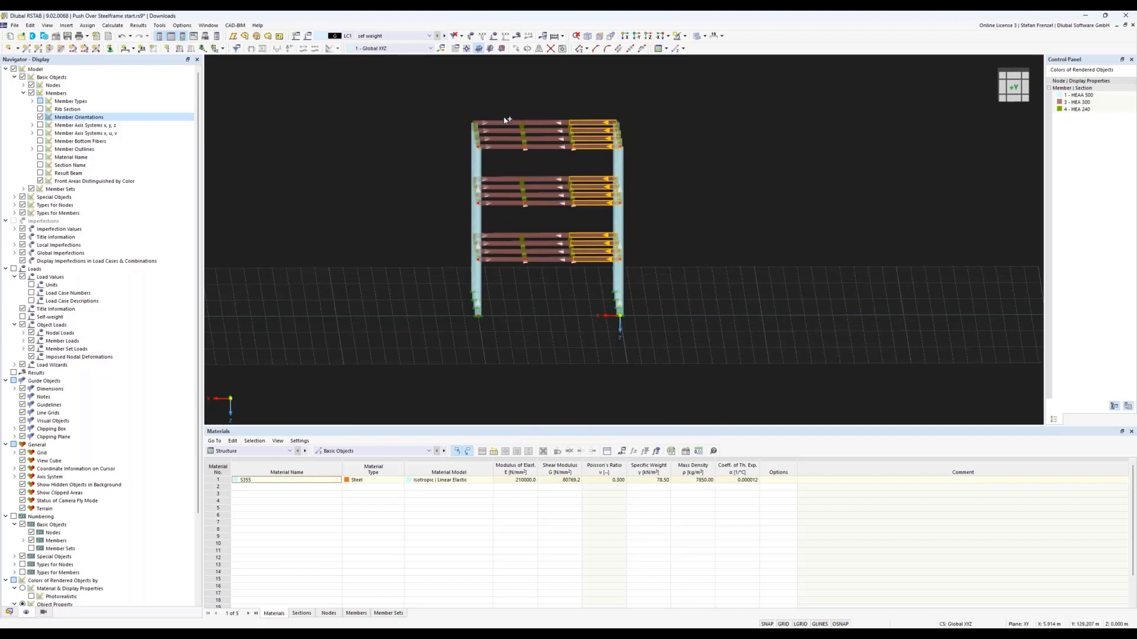
{"action": "left_click_drag", "start_coordinate": [503, 108], "coordinate": [500, 279]}
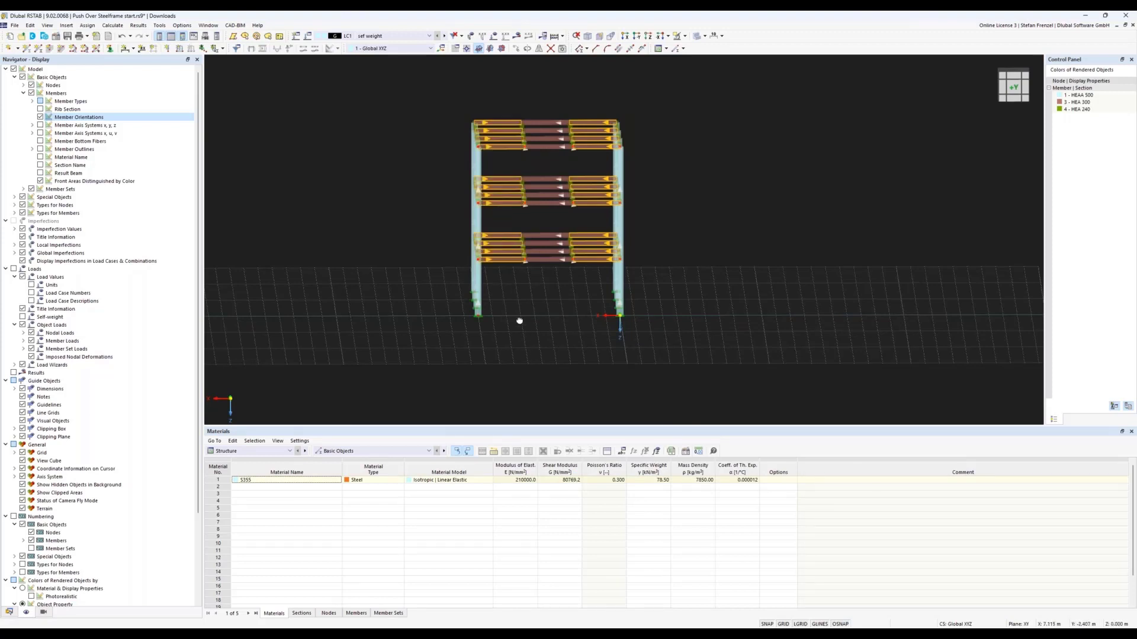
{"action": "right_click_drag", "start_coordinate": [522, 320], "coordinate": [523, 308]}
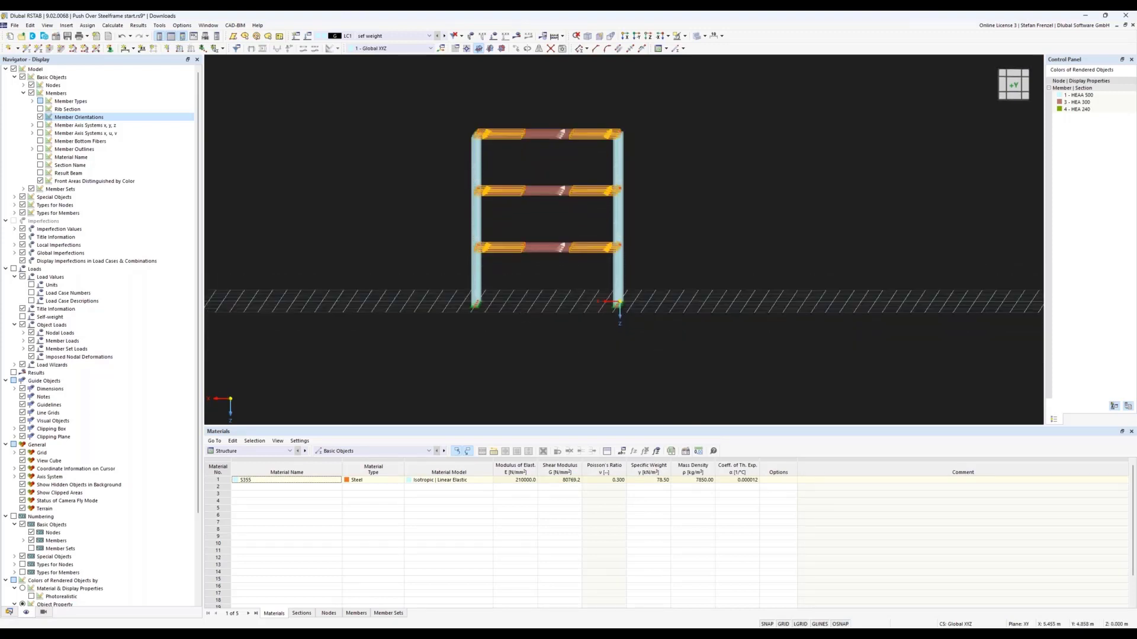
{"action": "left_click_drag", "start_coordinate": [646, 275], "coordinate": [444, 315]}
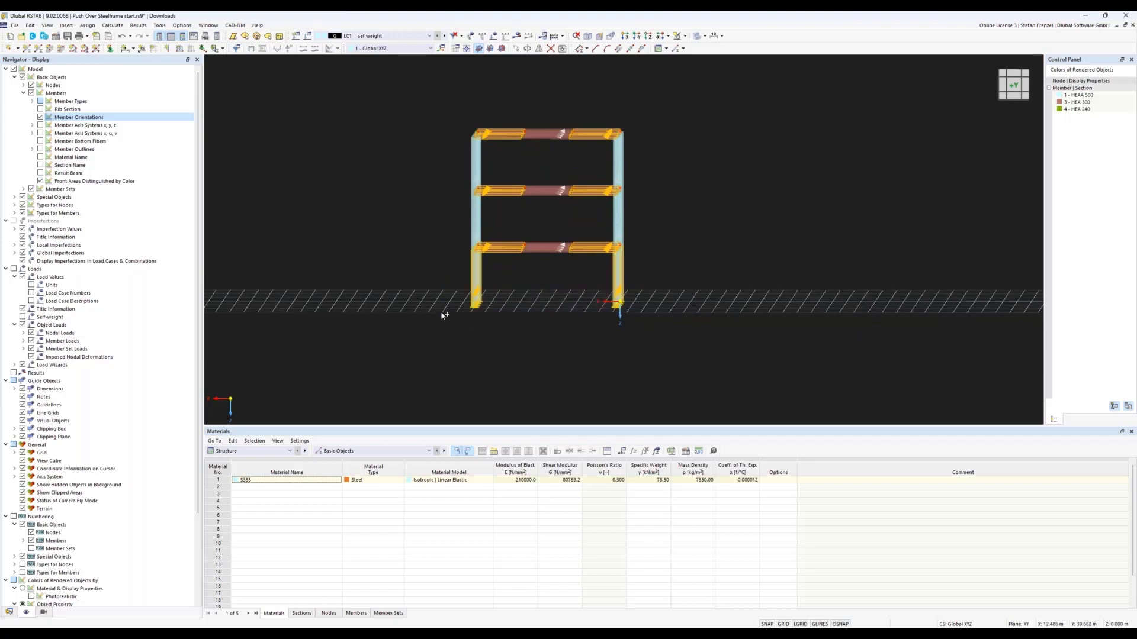
Enable hinges for the selected beams and columns and assign the FEMA 356 plastic member hinge at member start i.
{"action": "double_click", "coordinate": [470, 288]}
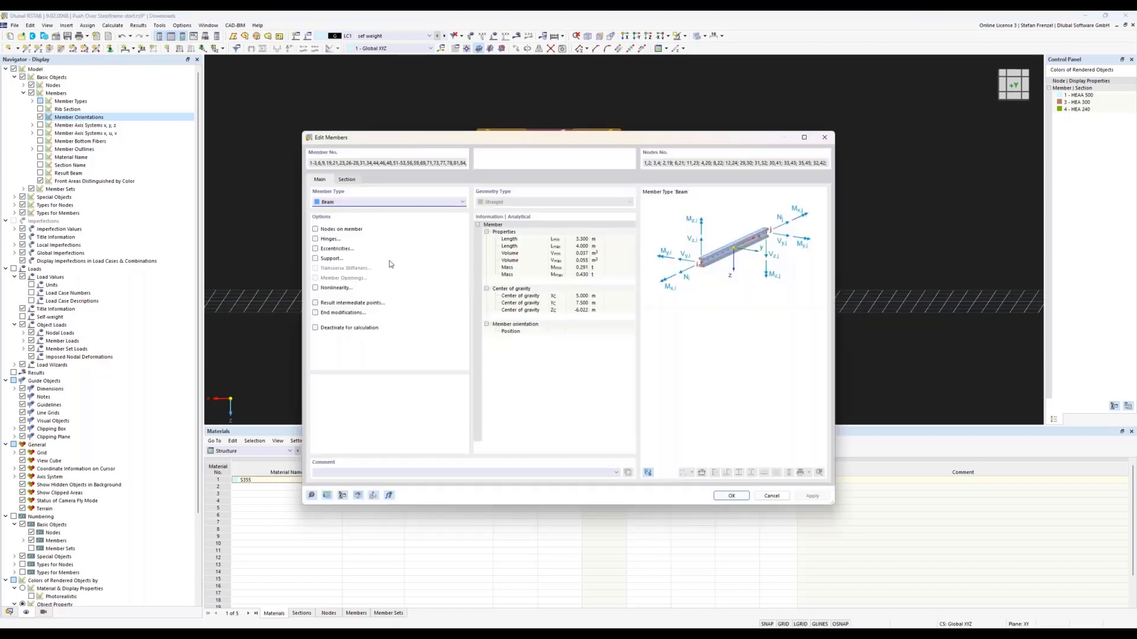
{"action": "left_click", "coordinate": [316, 239]}
{"action": "left_click", "coordinate": [368, 182]}
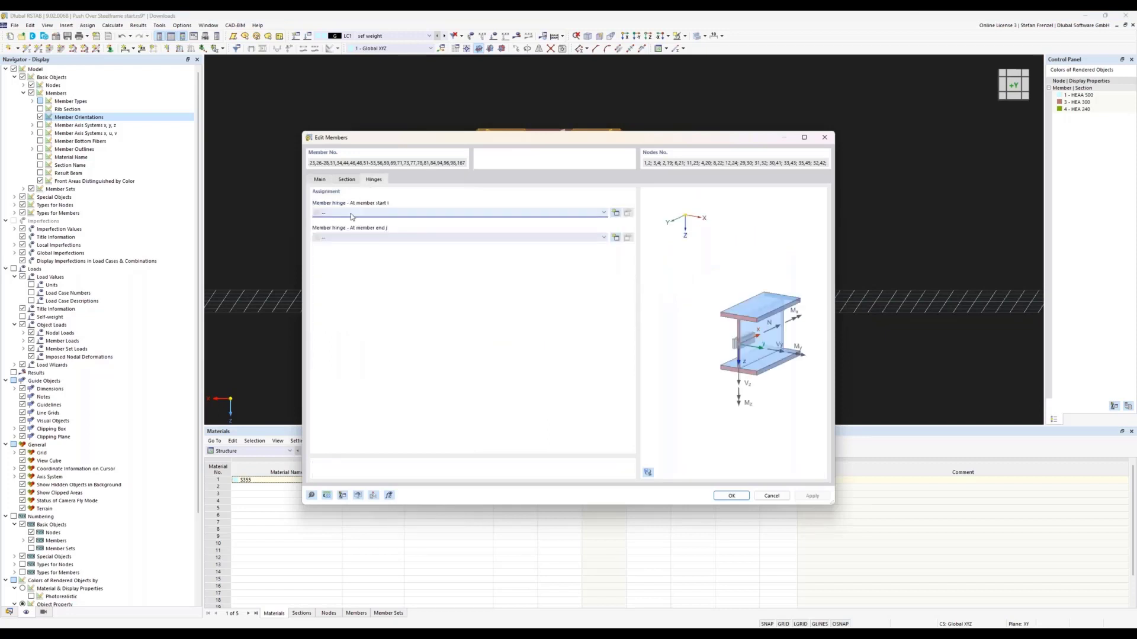
{"action": "left_click", "coordinate": [379, 213]}
{"action": "left_click", "coordinate": [375, 229]}
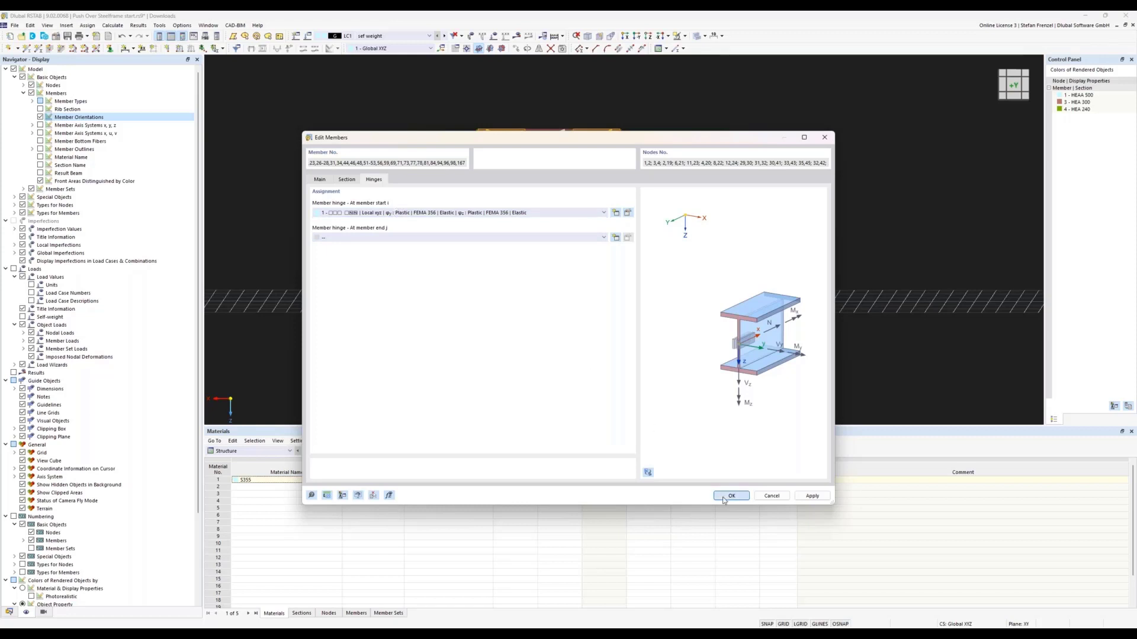
{"action": "key", "text": "Return"}
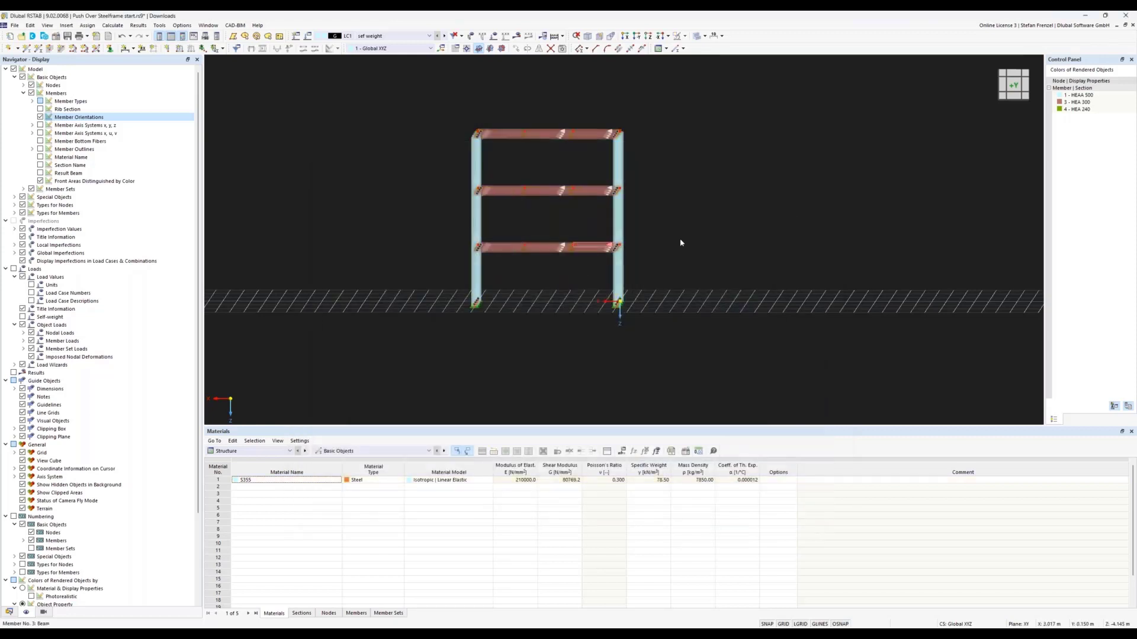
Assign the FEMA 356 plastic member hinge at both the start i and end j of all HEA 240 longitudinal beams.
{"action": "middle_click_drag", "start_coordinate": [771, 226], "coordinate": [637, 229], "text": "ctrl"}
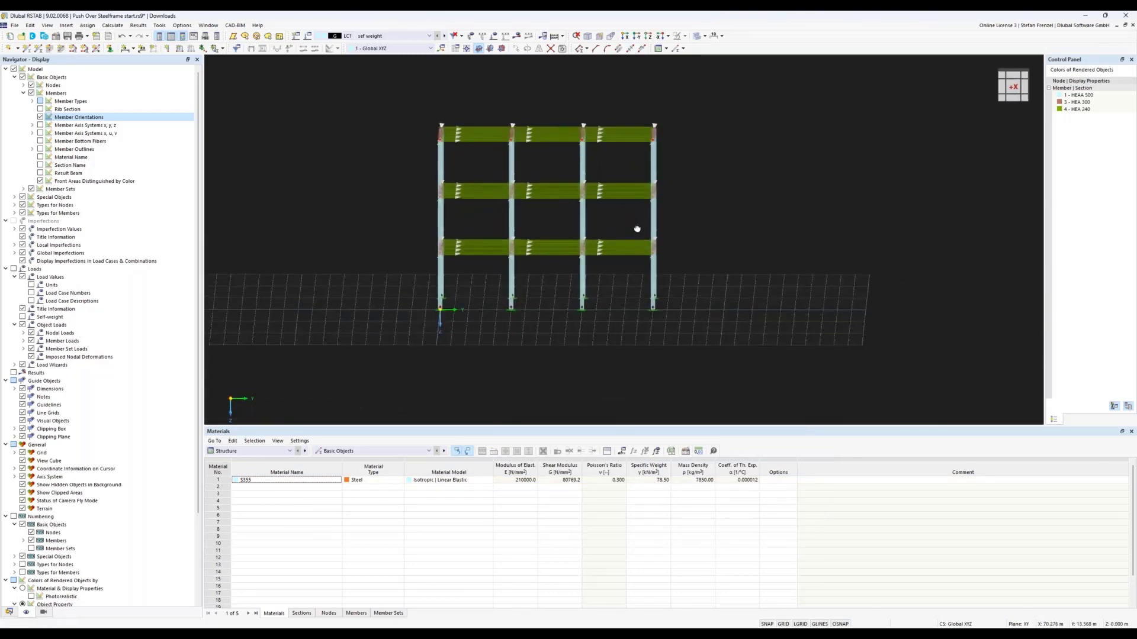
{"action": "left_click_drag", "start_coordinate": [627, 109], "coordinate": [609, 280]}
{"action": "left_click_drag", "start_coordinate": [563, 109], "coordinate": [513, 249]}
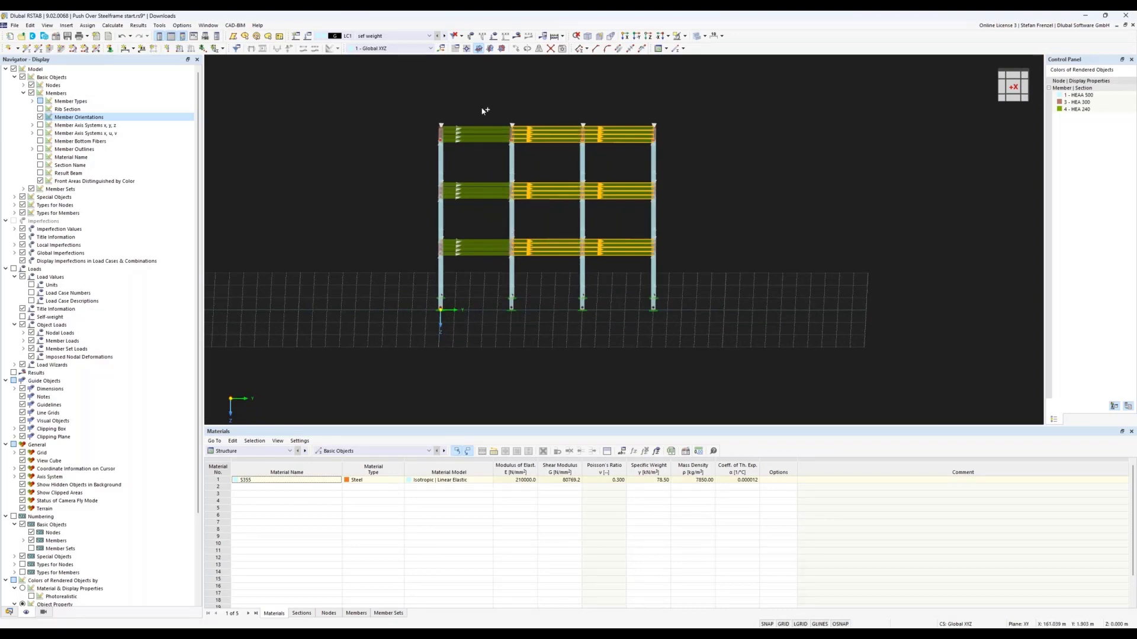
{"action": "left_click_drag", "start_coordinate": [480, 107], "coordinate": [473, 257]}
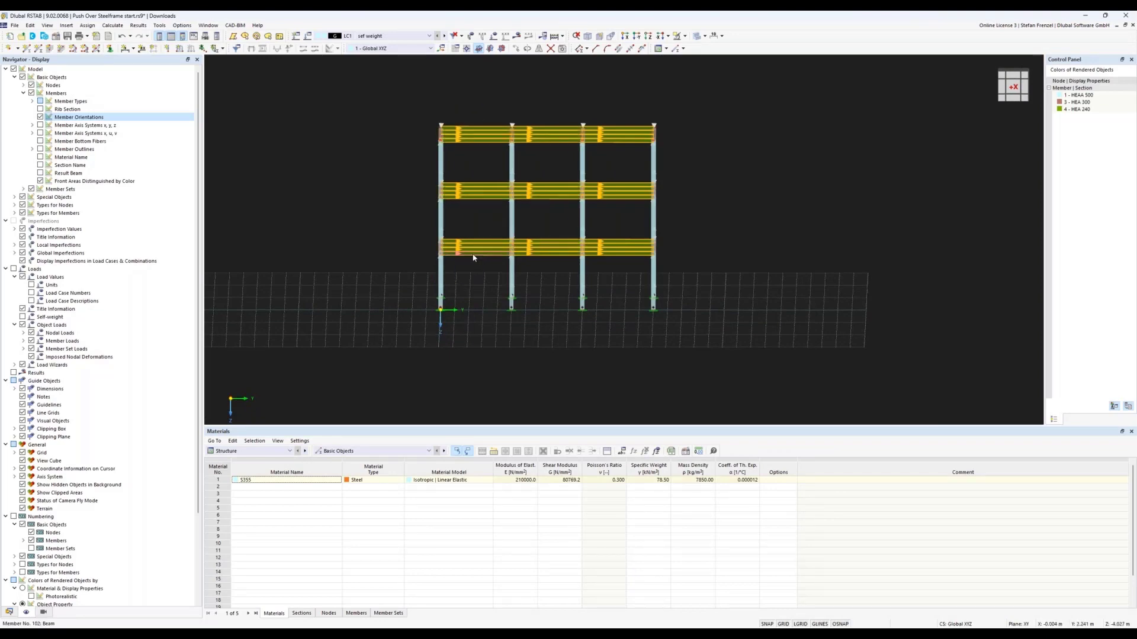
{"action": "double_click", "coordinate": [470, 259]}
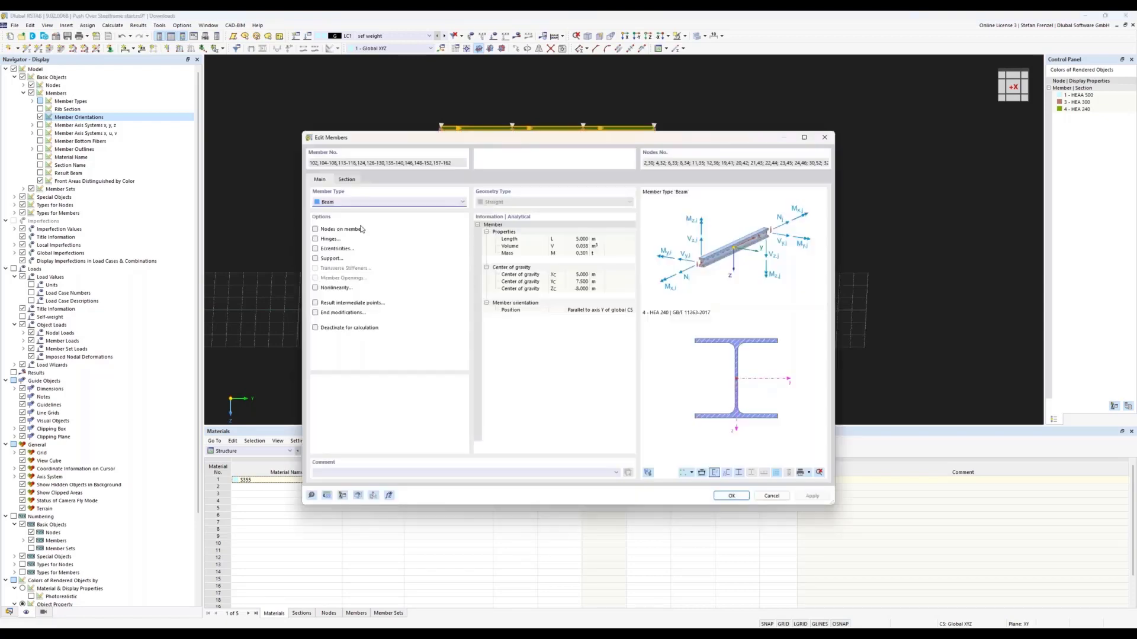
{"action": "left_click", "coordinate": [316, 239]}
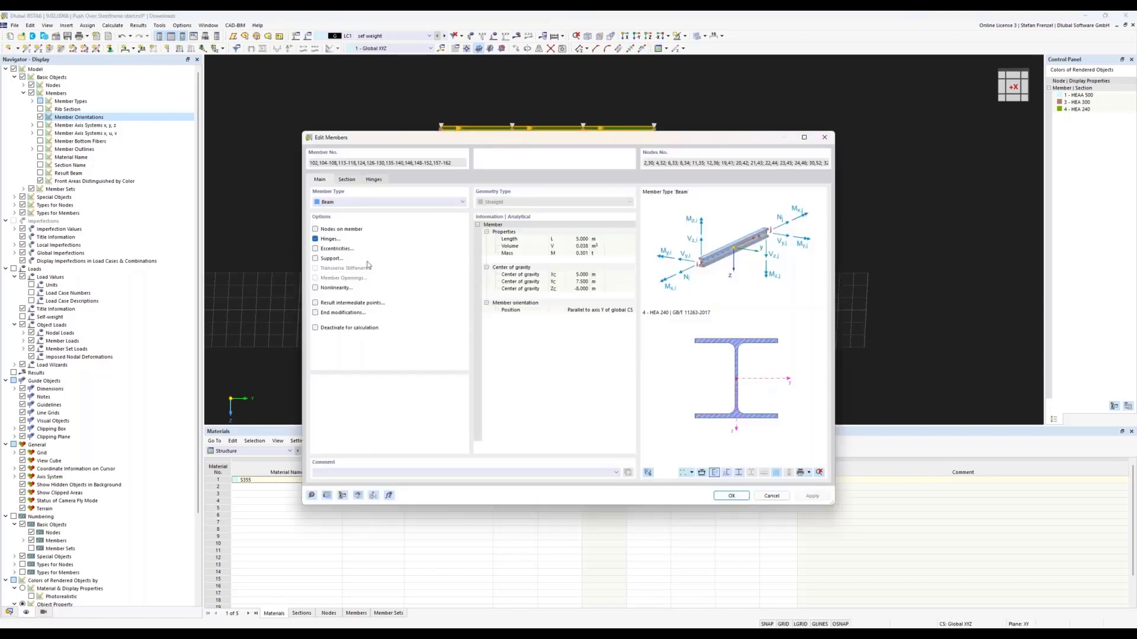
{"action": "left_click", "coordinate": [374, 181]}
{"action": "left_click", "coordinate": [385, 213]}
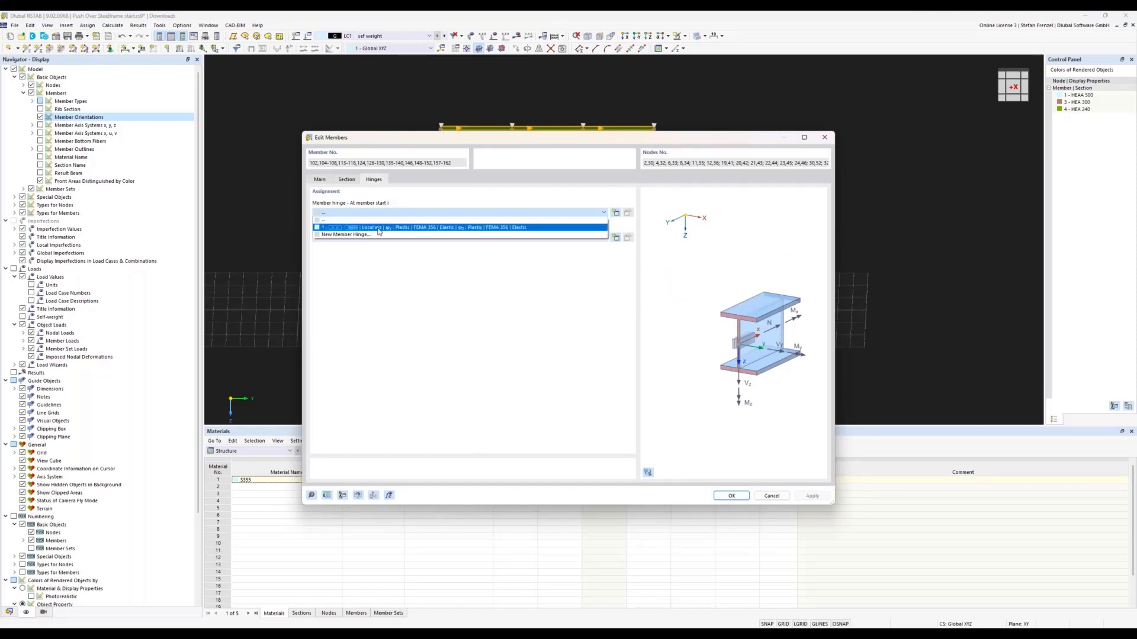
{"action": "left_click", "coordinate": [378, 228]}
{"action": "left_click", "coordinate": [380, 237]}
{"action": "left_click", "coordinate": [382, 252]}
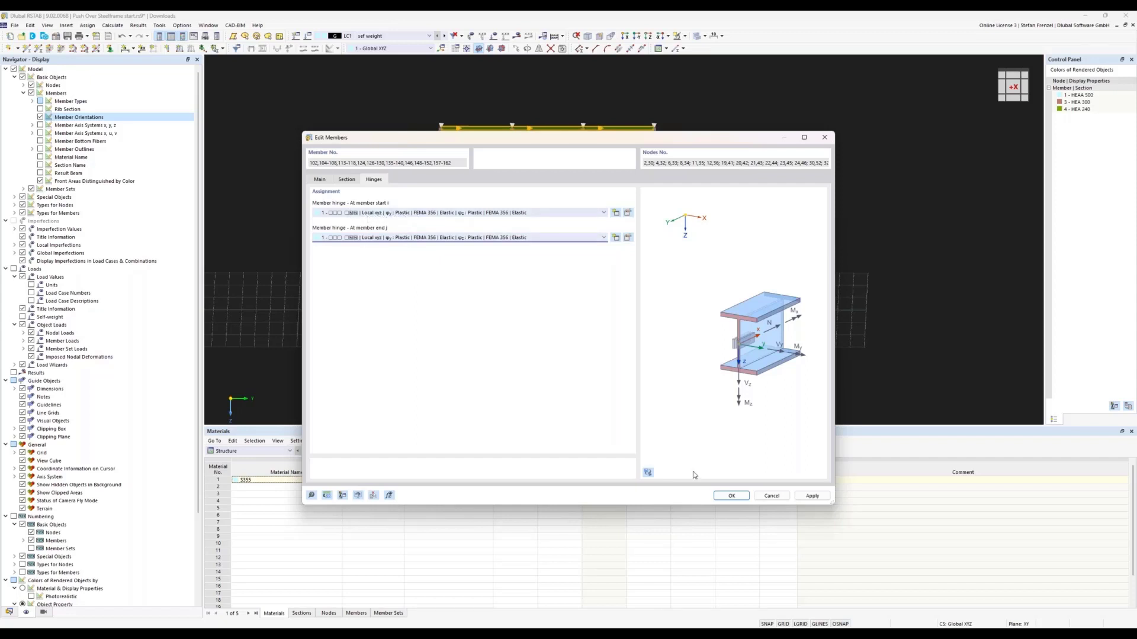
{"action": "left_click", "coordinate": [726, 496]}
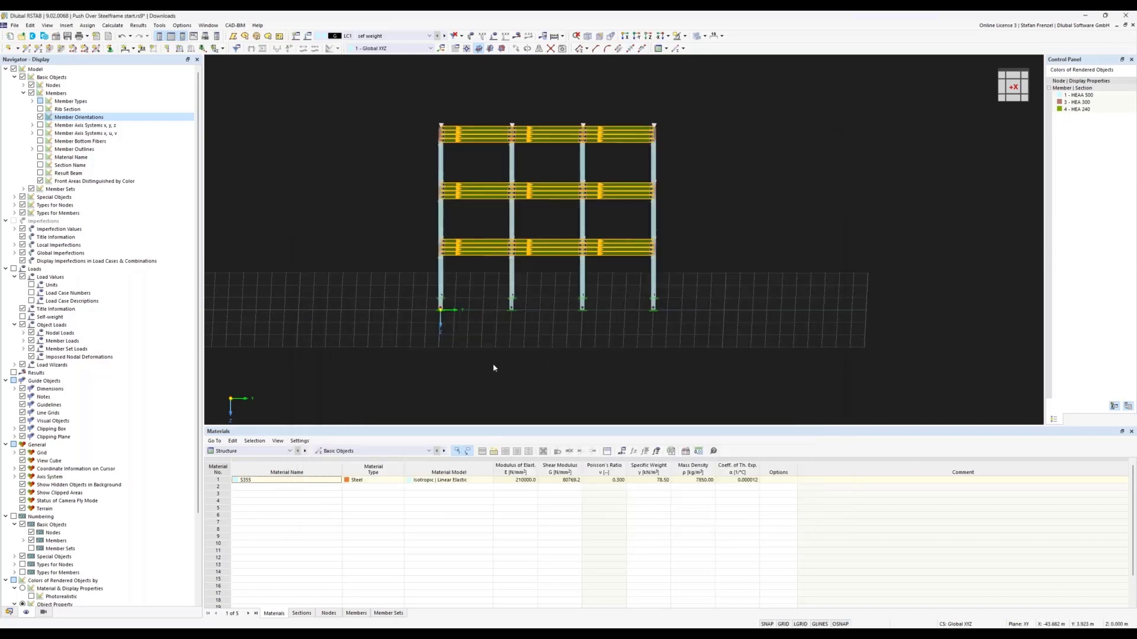
{"action": "middle_click_drag", "start_coordinate": [492, 363], "coordinate": [441, 379], "text": "ctrl"}
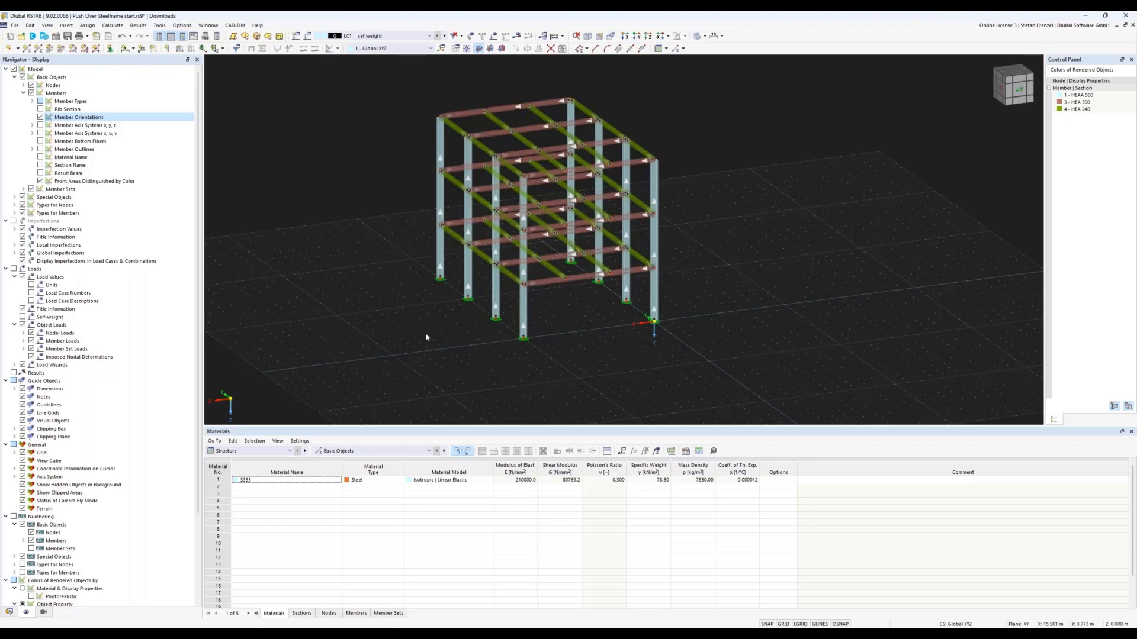
{"action": "middle_click_drag", "start_coordinate": [426, 337], "coordinate": [497, 267], "text": "ctrl"}
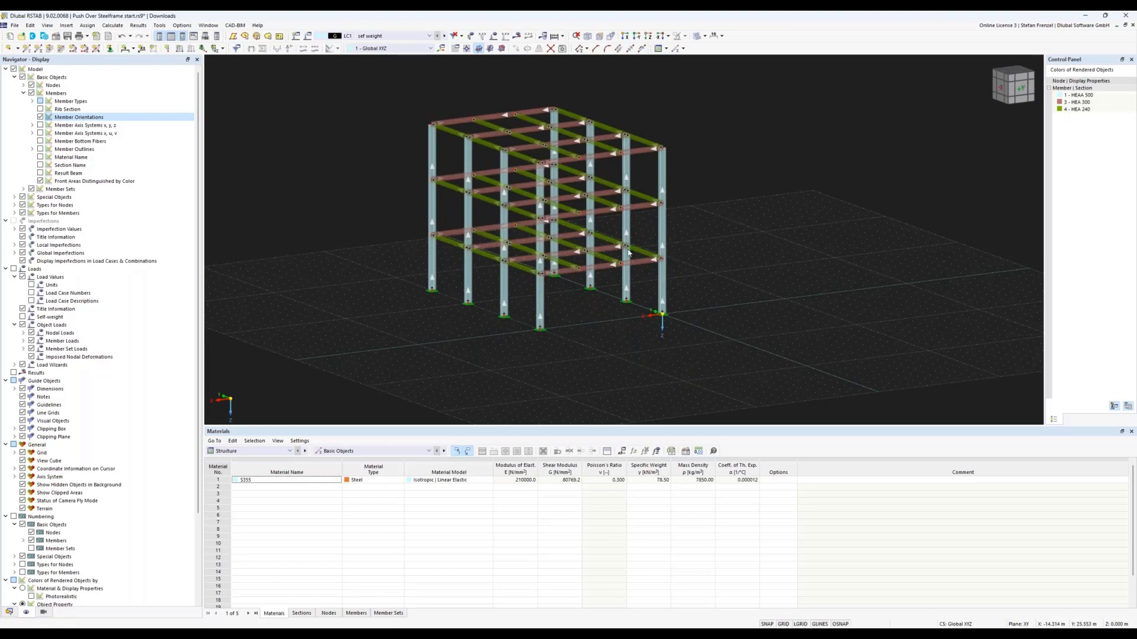
{"action": "scroll", "coordinate": [628, 253], "scroll_direction": "down", "scroll_amount": 3}
{"action": "scroll", "coordinate": [555, 200], "scroll_direction": "up", "scroll_amount": 3}
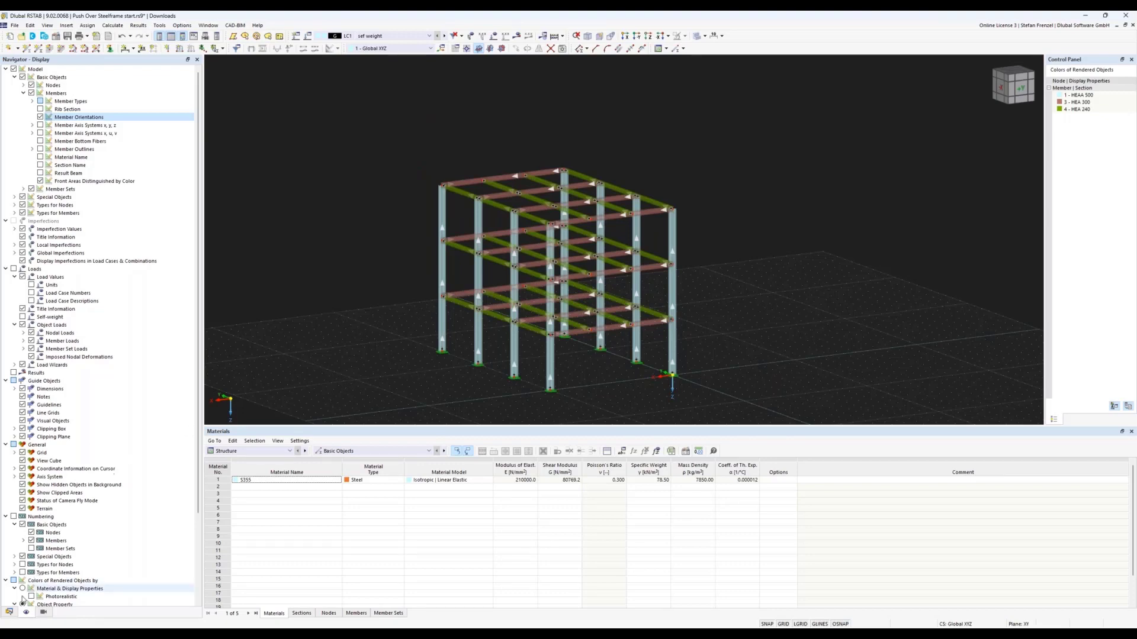
Create a new design situation of type Seismic/Mass Combination - psi-E,i in the load cases and combinations settings.
{"action": "left_click", "coordinate": [10, 612]}
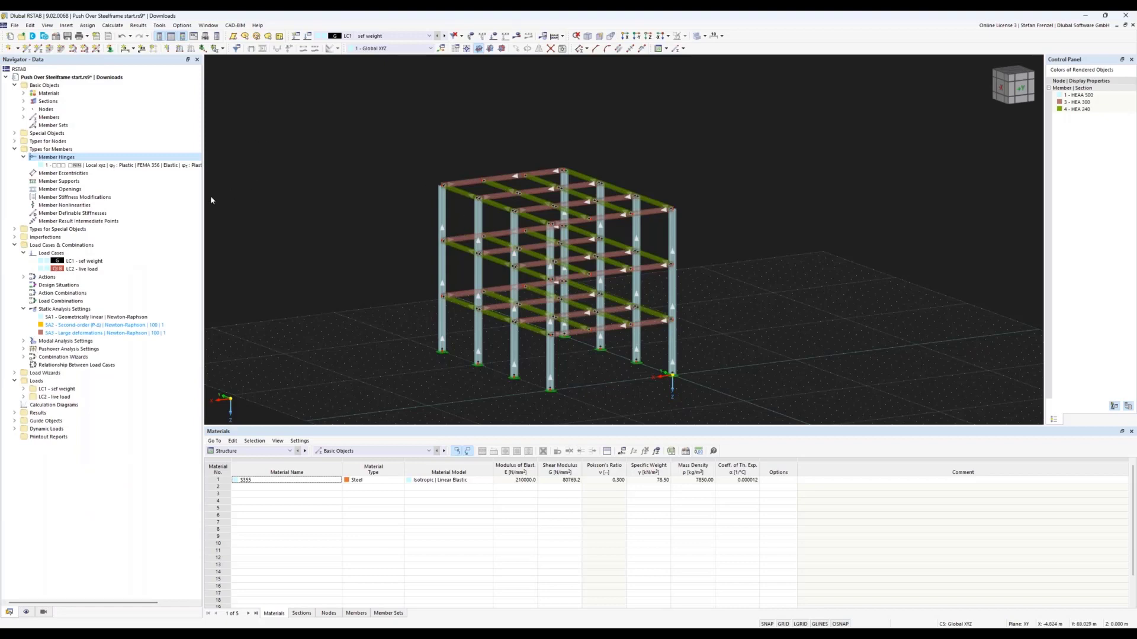
{"action": "right_click", "coordinate": [63, 254]}
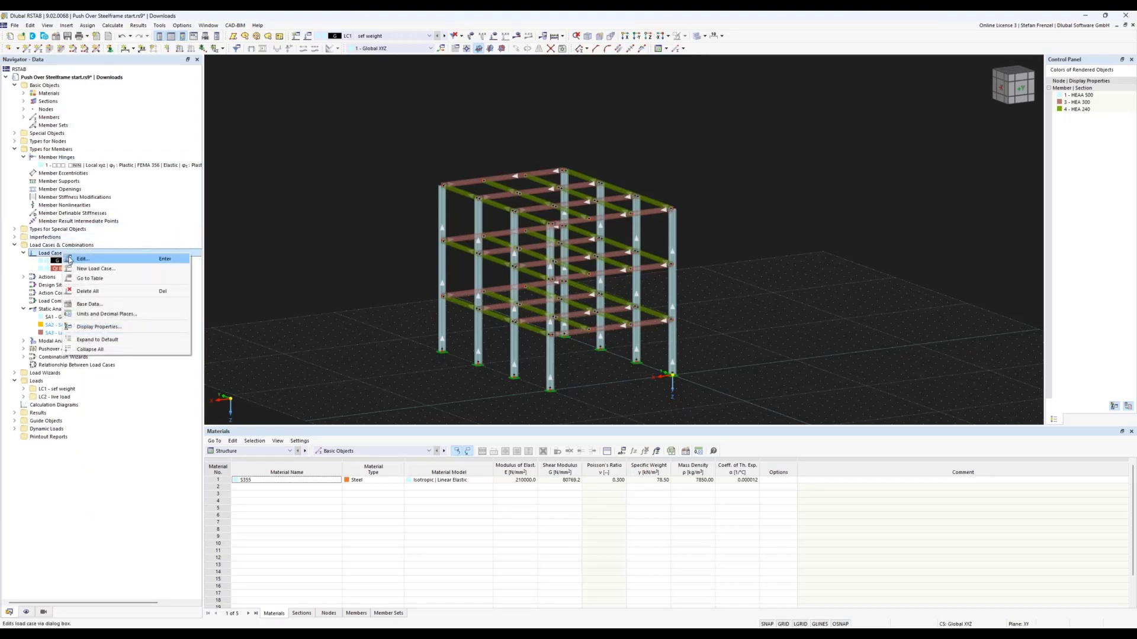
{"action": "left_click", "coordinate": [319, 259]}
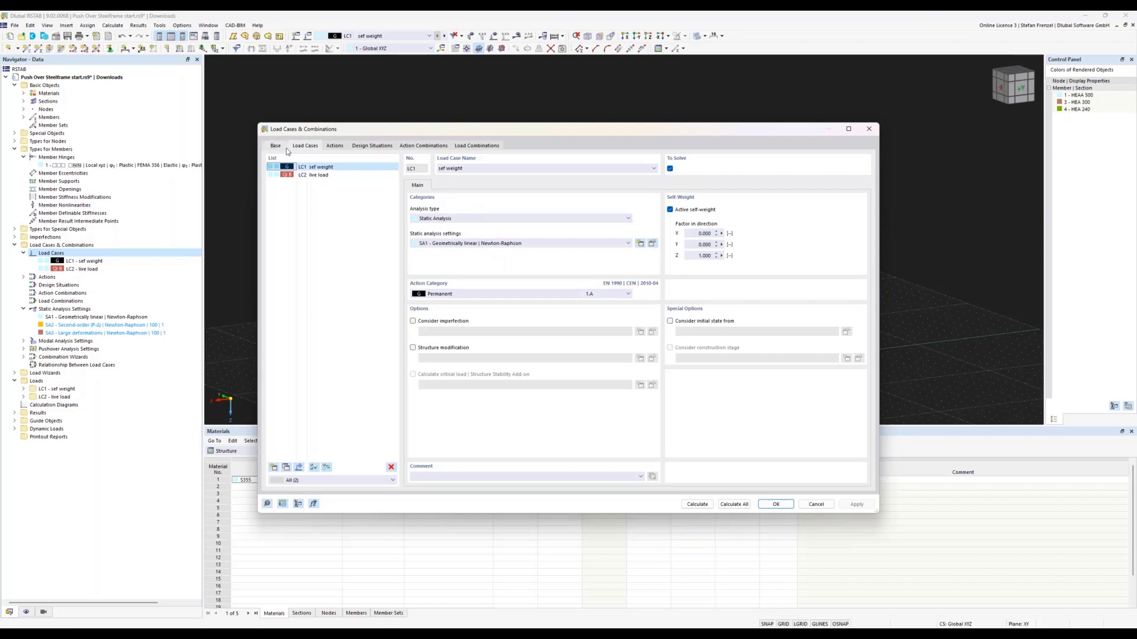
{"action": "left_click", "coordinate": [354, 146]}
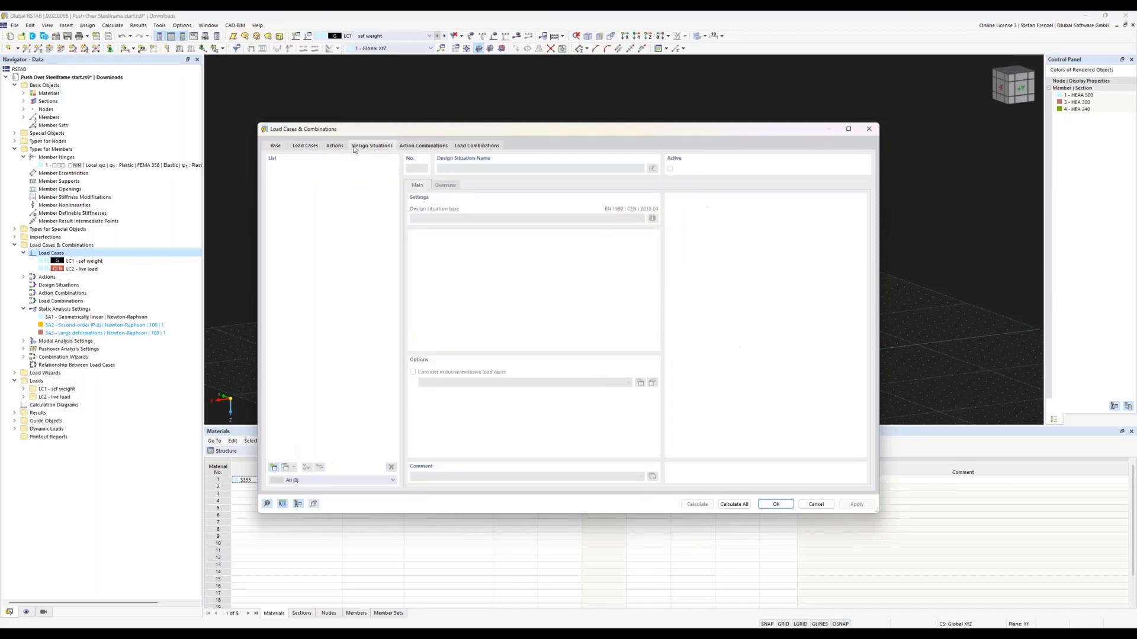
{"action": "left_click", "coordinate": [274, 467]}
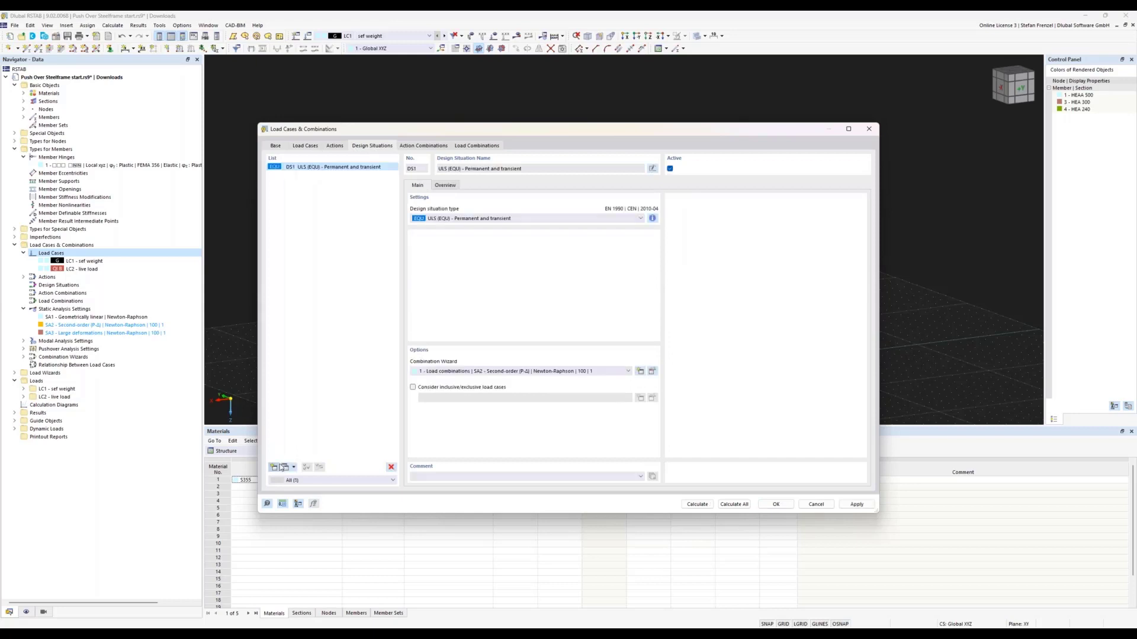
{"action": "left_click", "coordinate": [462, 220]}
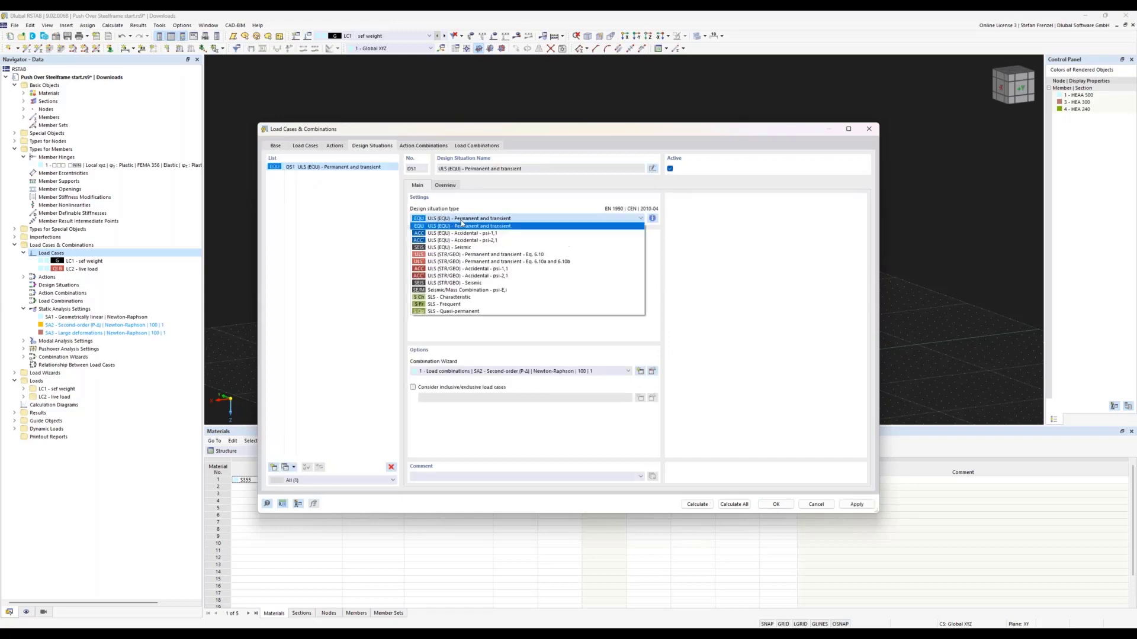
{"action": "left_click", "coordinate": [465, 289]}
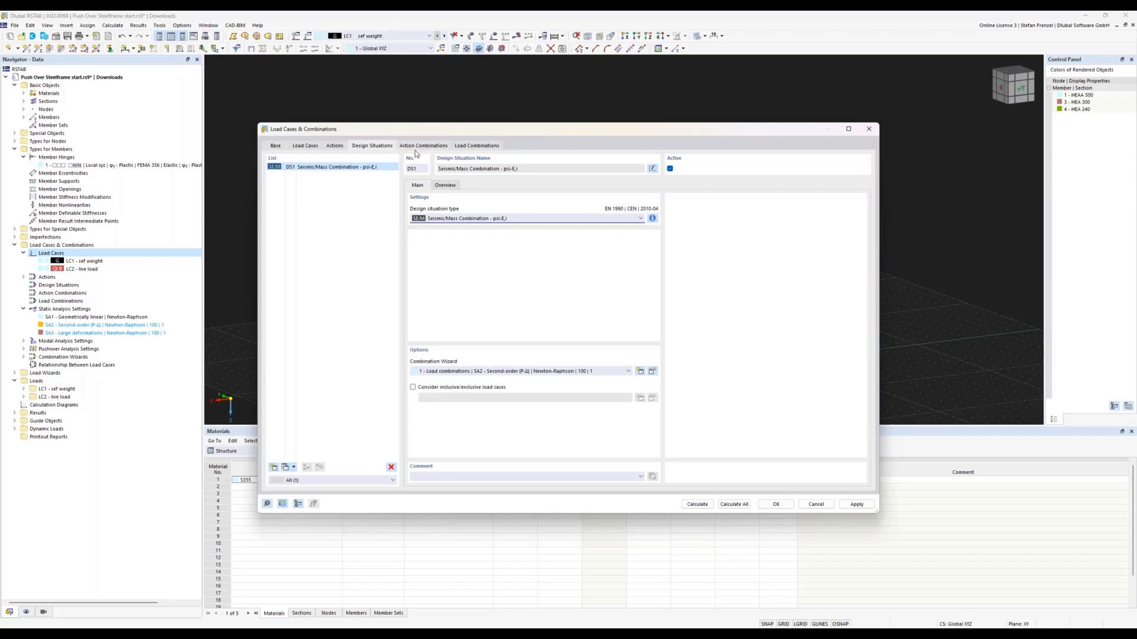
Set the static analysis settings of load combination CO1 to SA3 - Large deformations | Newton-Raphson | 100 | 1.
{"action": "left_click", "coordinate": [459, 147]}
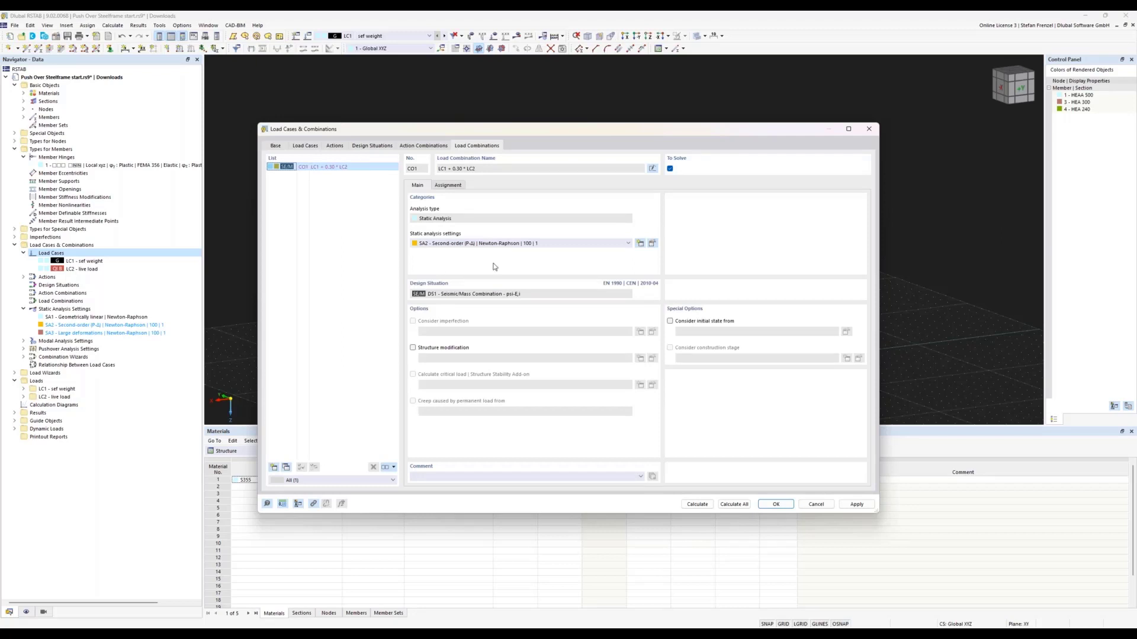
{"action": "left_click", "coordinate": [523, 245]}
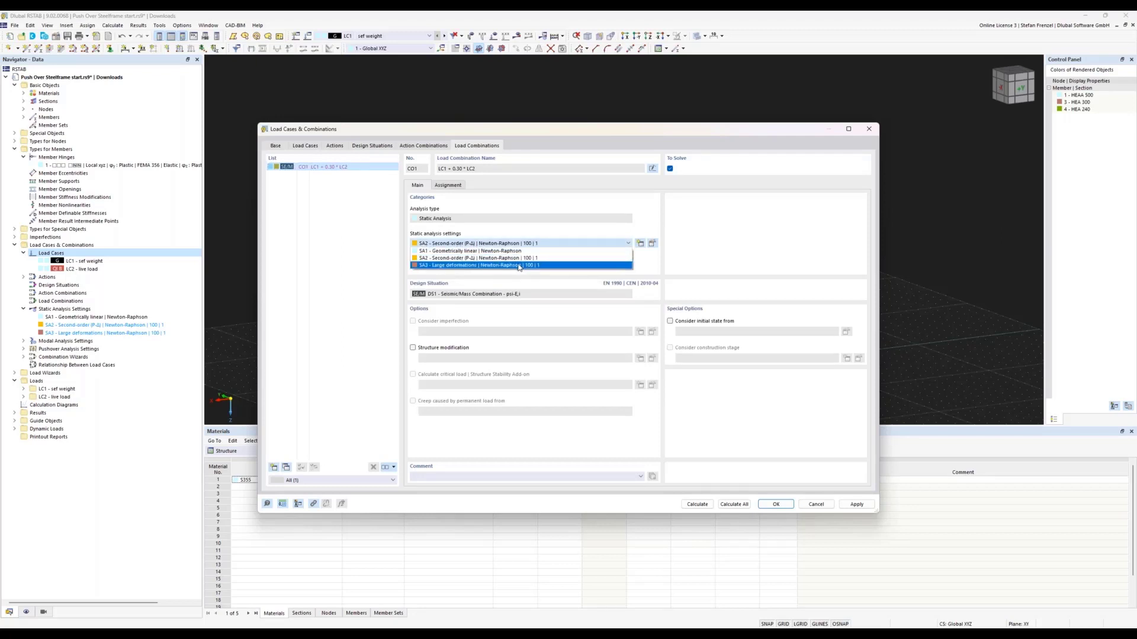
{"action": "left_click", "coordinate": [519, 265]}
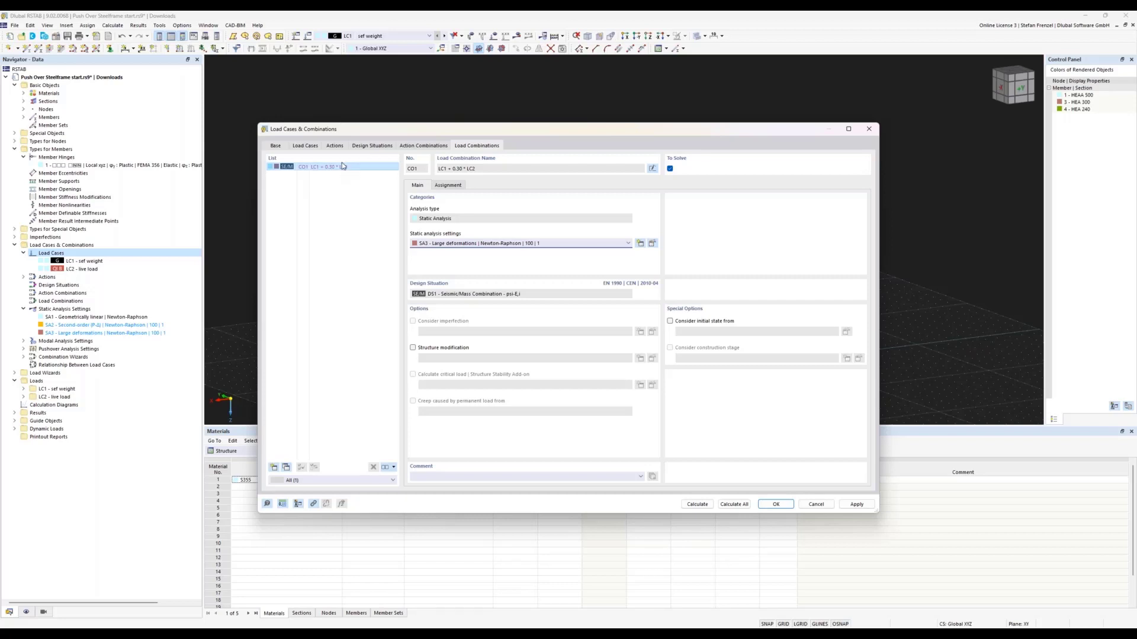
Create a new Modal Analysis load case importing masses only from load combination CO1, and calculate it.
{"action": "left_click", "coordinate": [306, 146]}
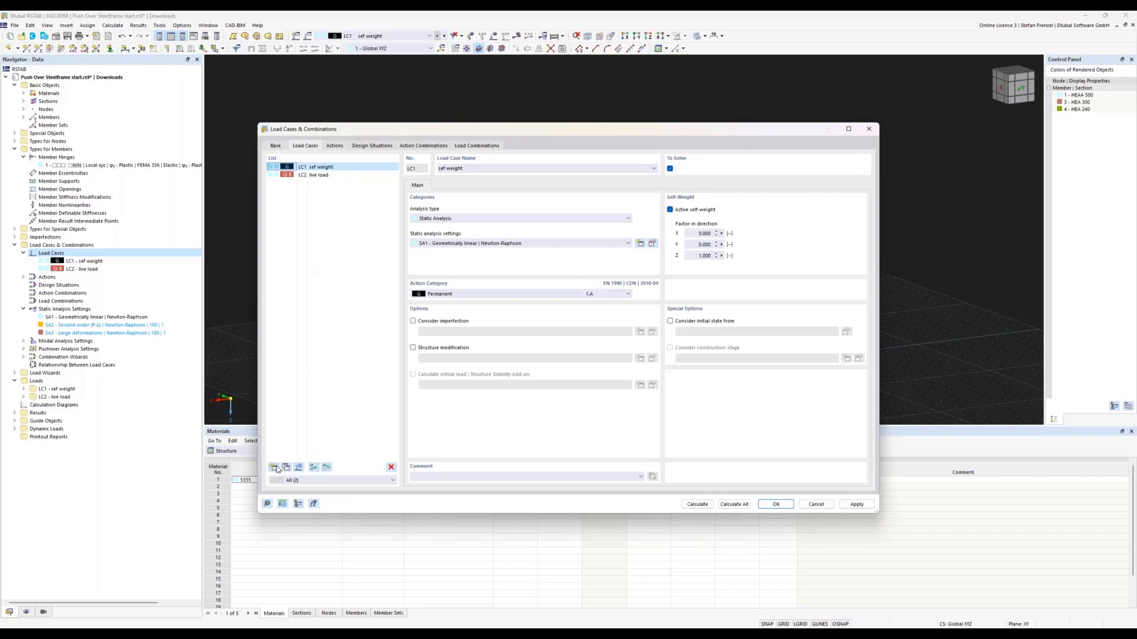
{"action": "left_click", "coordinate": [274, 467]}
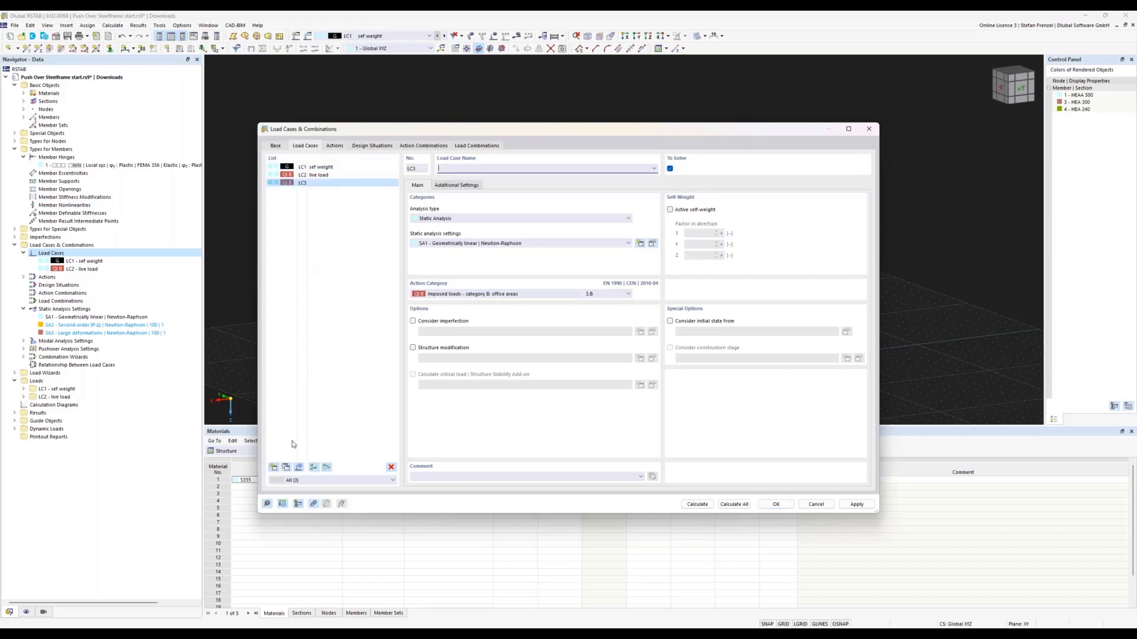
{"action": "left_click", "coordinate": [492, 220]}
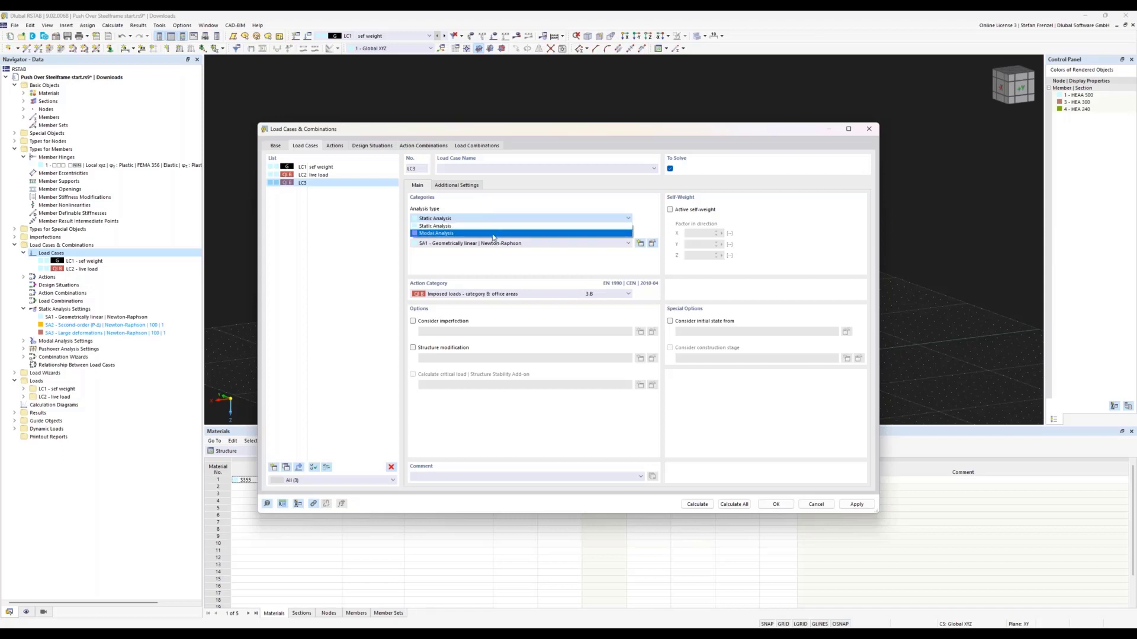
{"action": "left_click", "coordinate": [493, 234]}
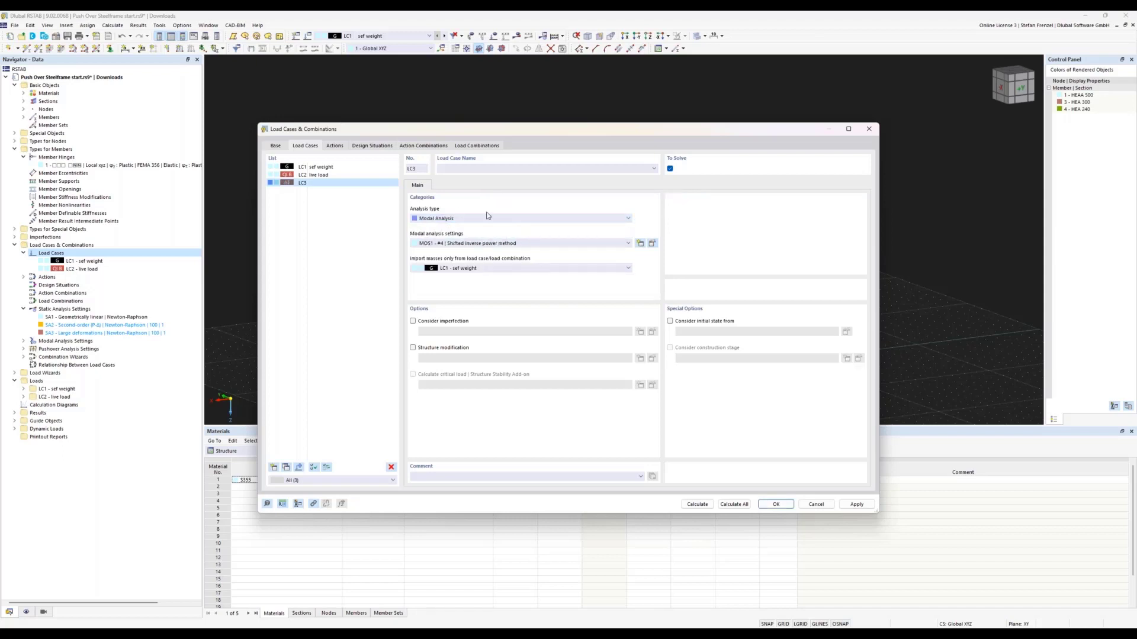
{"action": "left_click", "coordinate": [507, 270]}
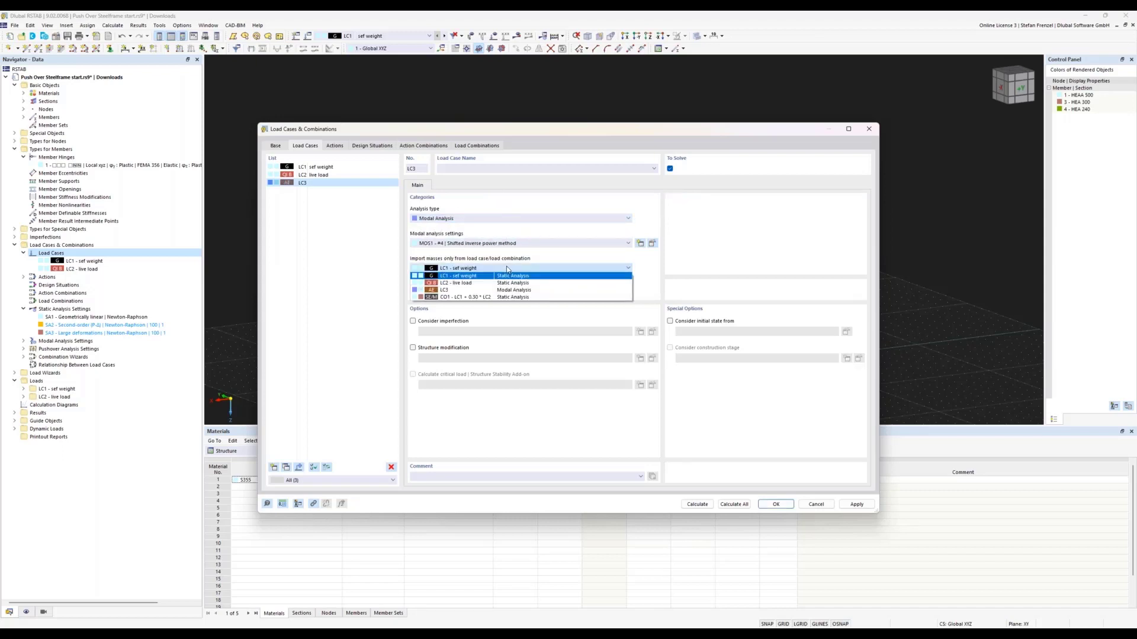
{"action": "left_click", "coordinate": [465, 298]}
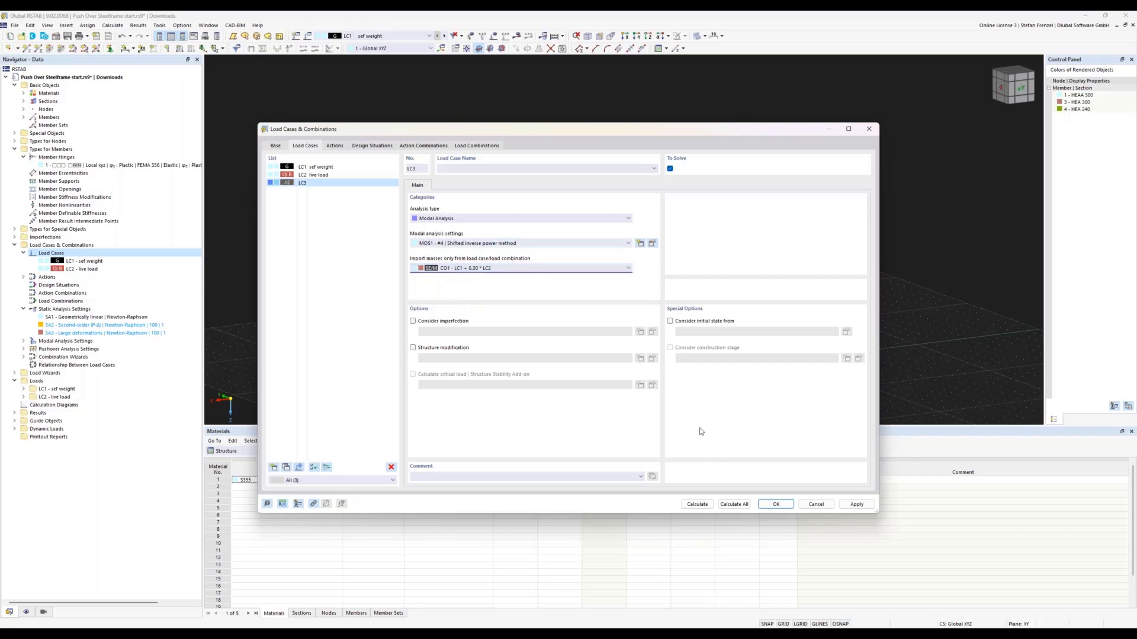
{"action": "left_click", "coordinate": [698, 505]}
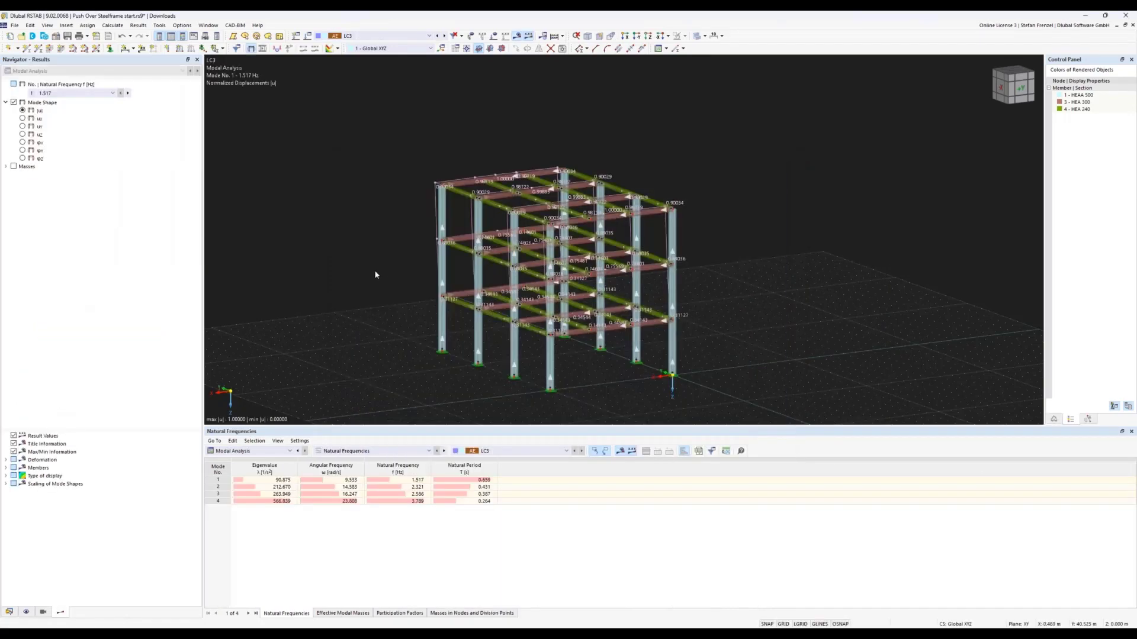
Examine the first mode's natural frequency and period and the effective modal mass factors of modes 1 and 2 in X and Y.
{"action": "left_click", "coordinate": [415, 480]}
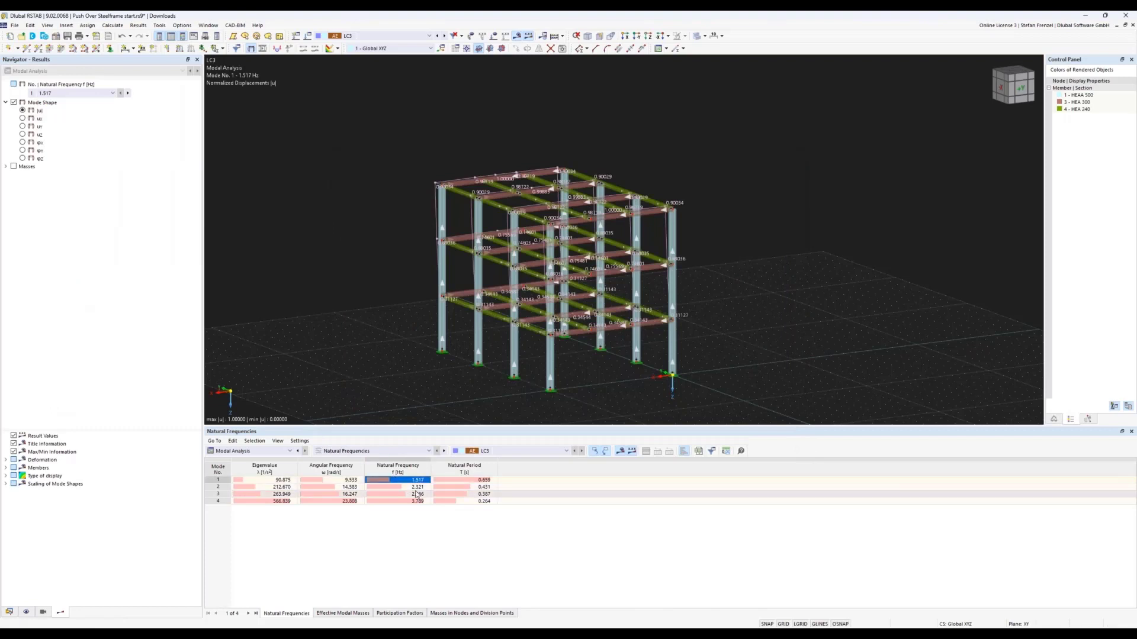
{"action": "left_click", "coordinate": [449, 481]}
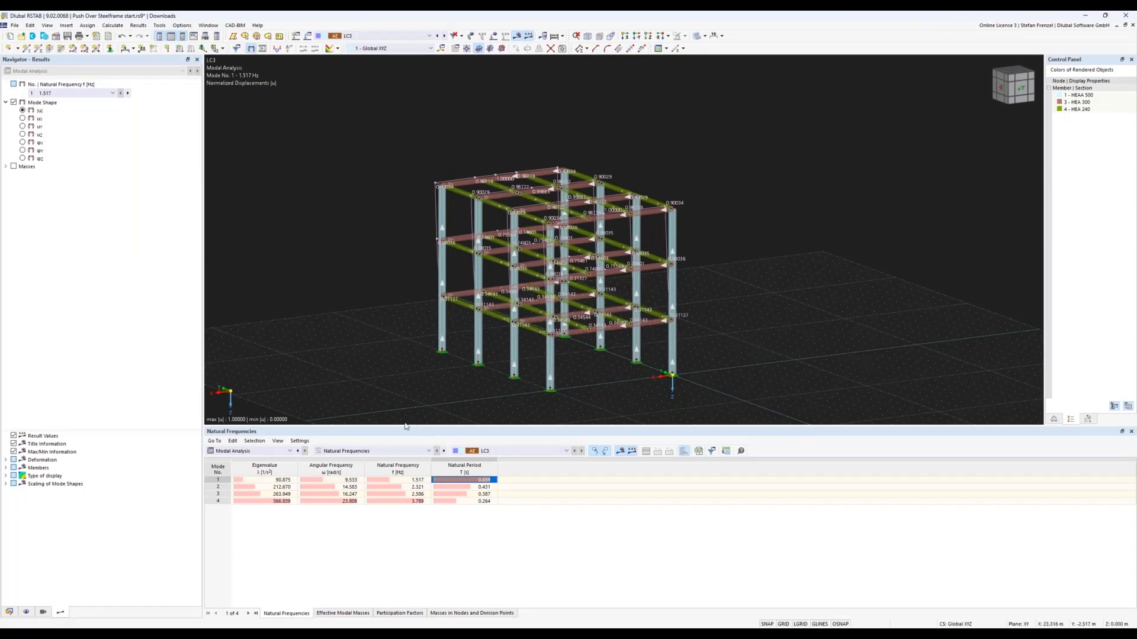
{"action": "left_click", "coordinate": [342, 613]}
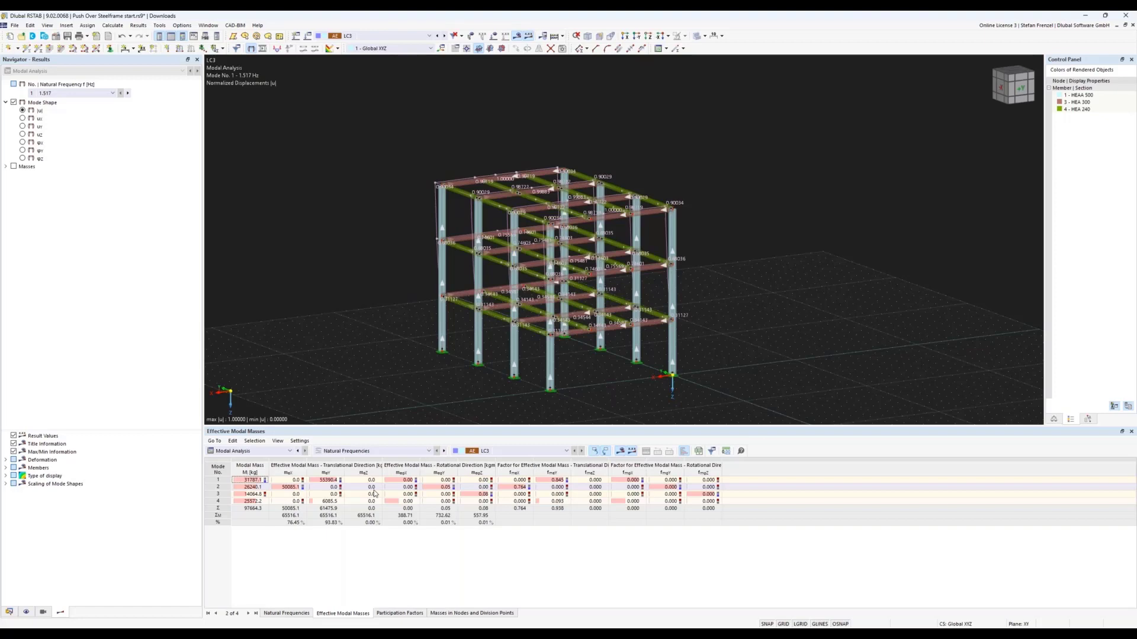
{"action": "left_click", "coordinate": [551, 480]}
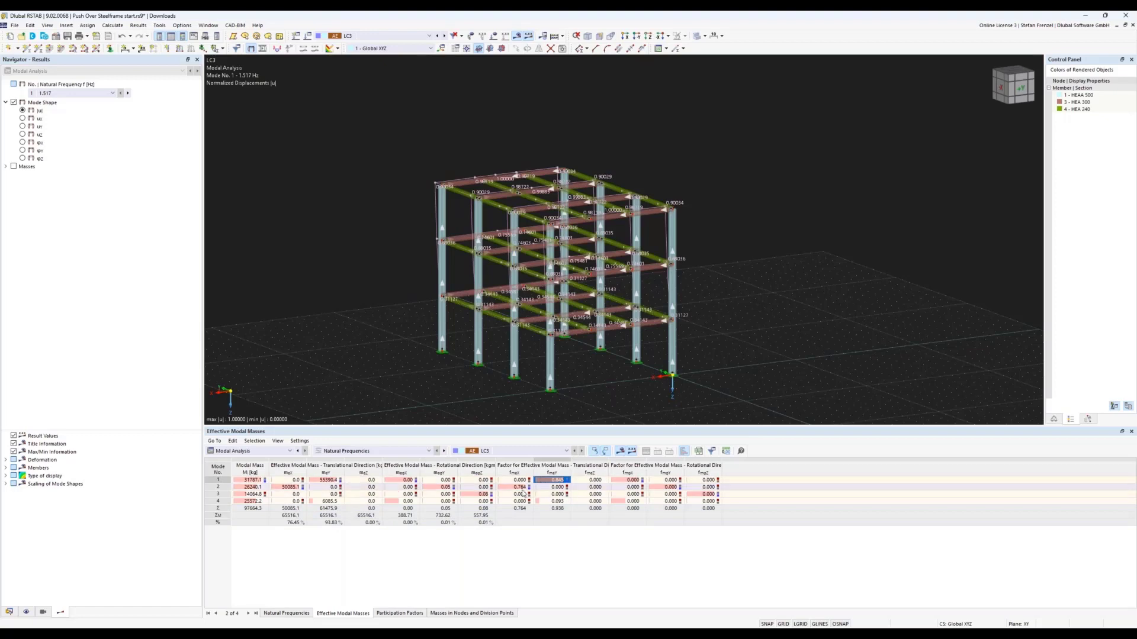
{"action": "left_click", "coordinate": [517, 487]}
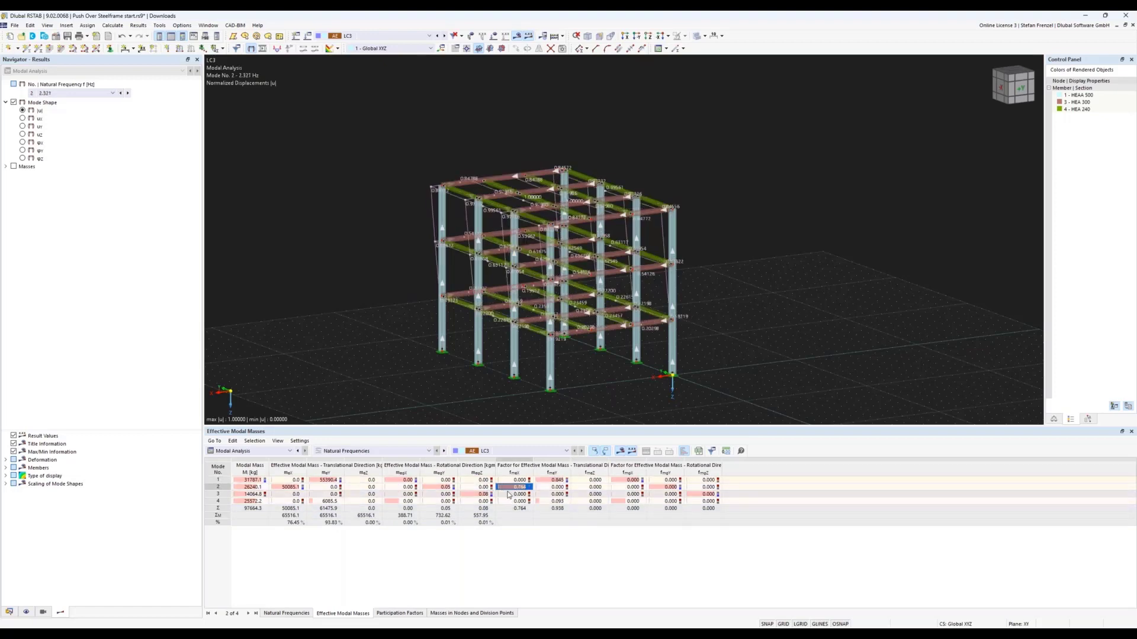
{"action": "left_click", "coordinate": [555, 480]}
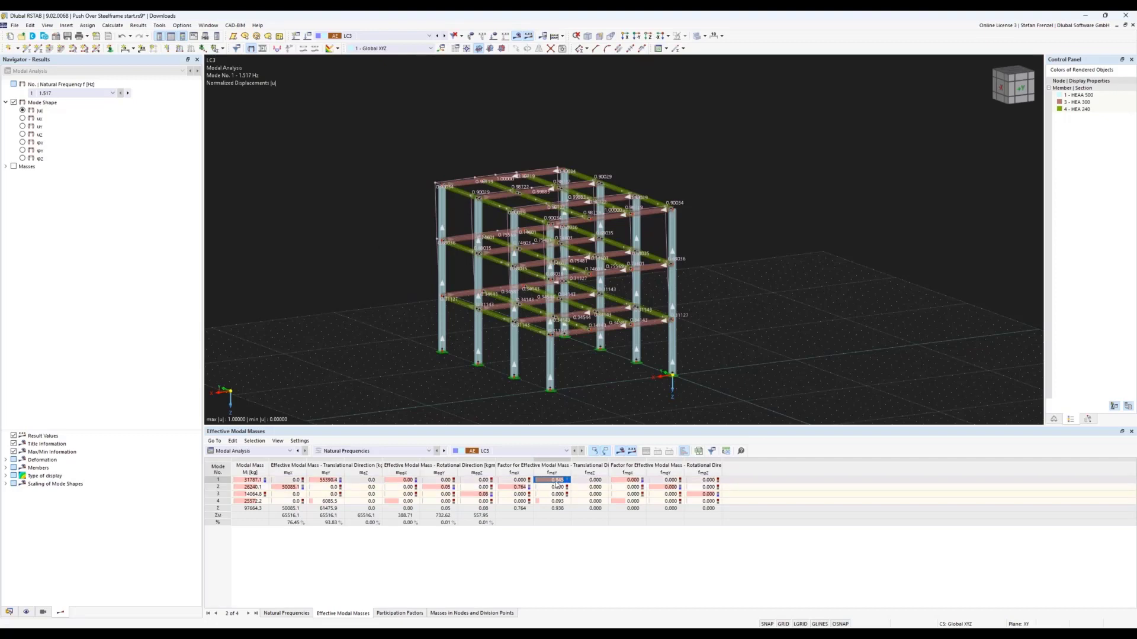
Create a Pushover Analysis load combination with static settings SA3 - Large deformations and constant vertical loads from CO1.
{"action": "left_click", "coordinate": [10, 613]}
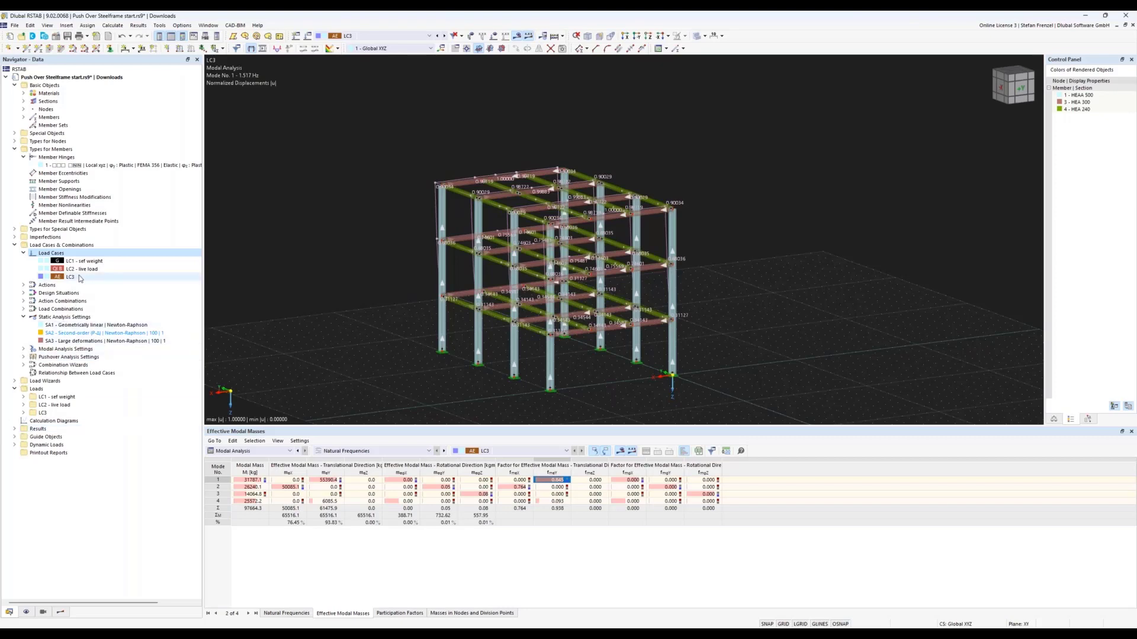
{"action": "right_click", "coordinate": [71, 309]}
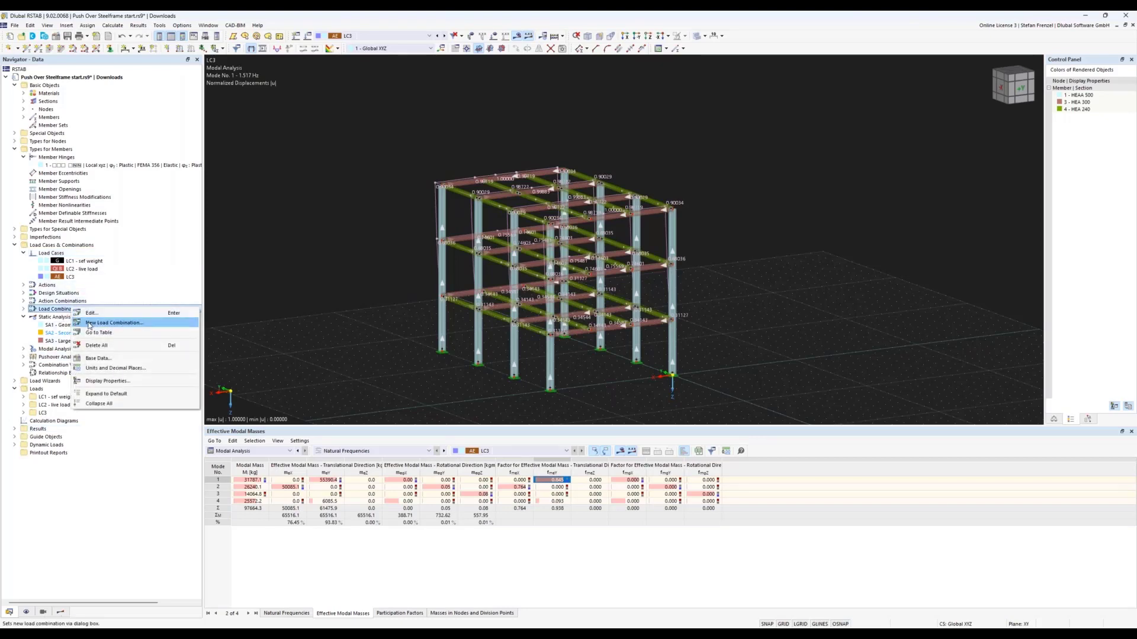
{"action": "left_click", "coordinate": [90, 323]}
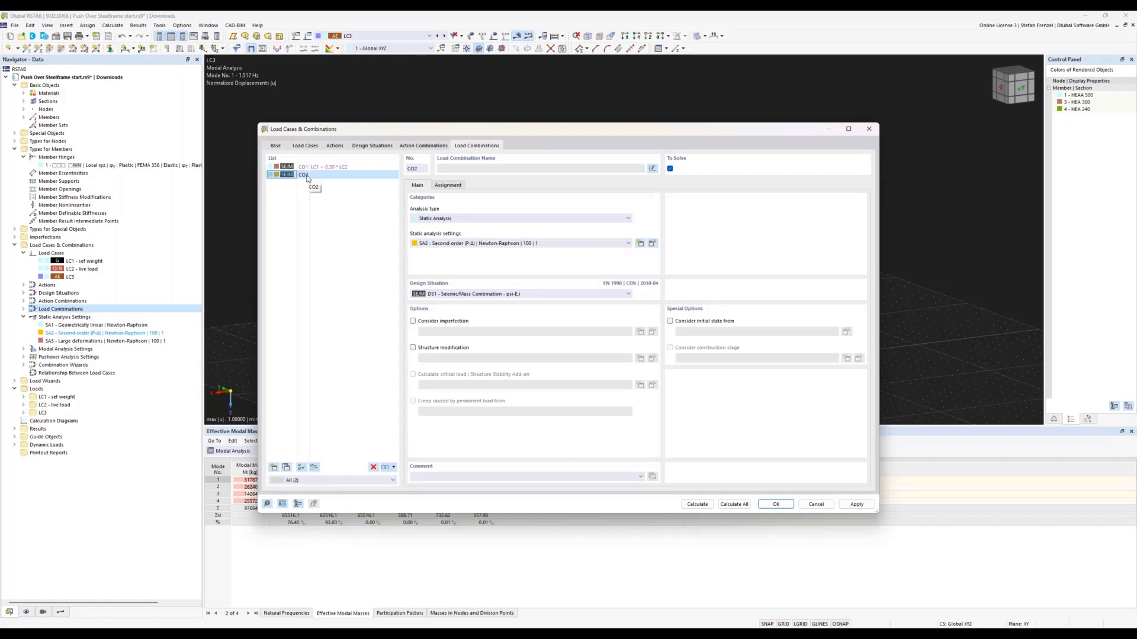
{"action": "left_click", "coordinate": [454, 222]}
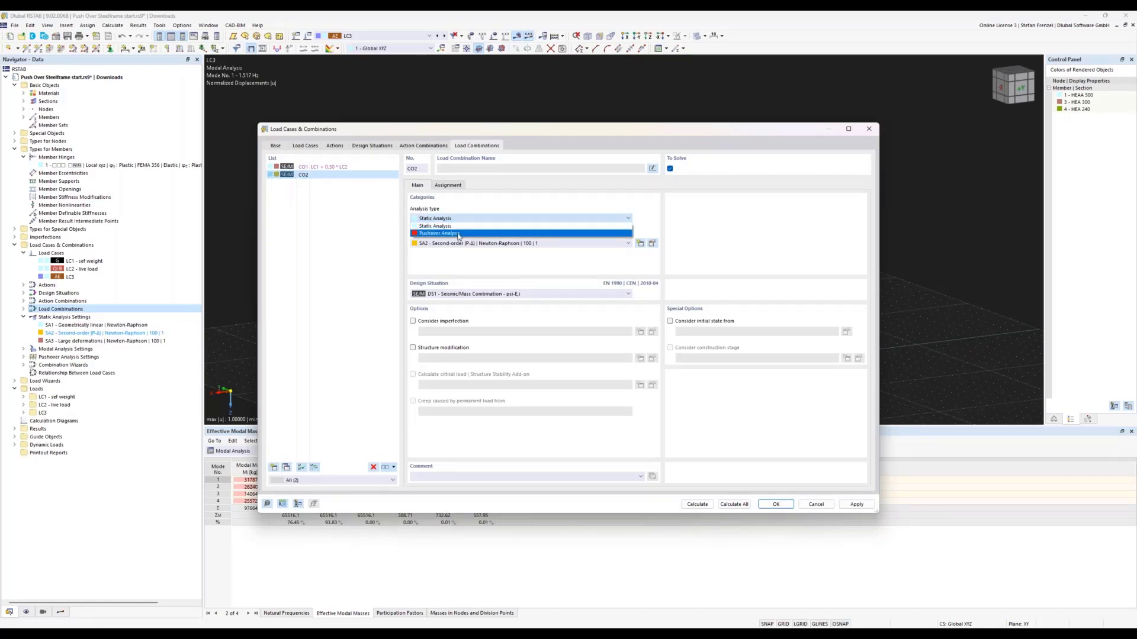
{"action": "left_click", "coordinate": [458, 234]}
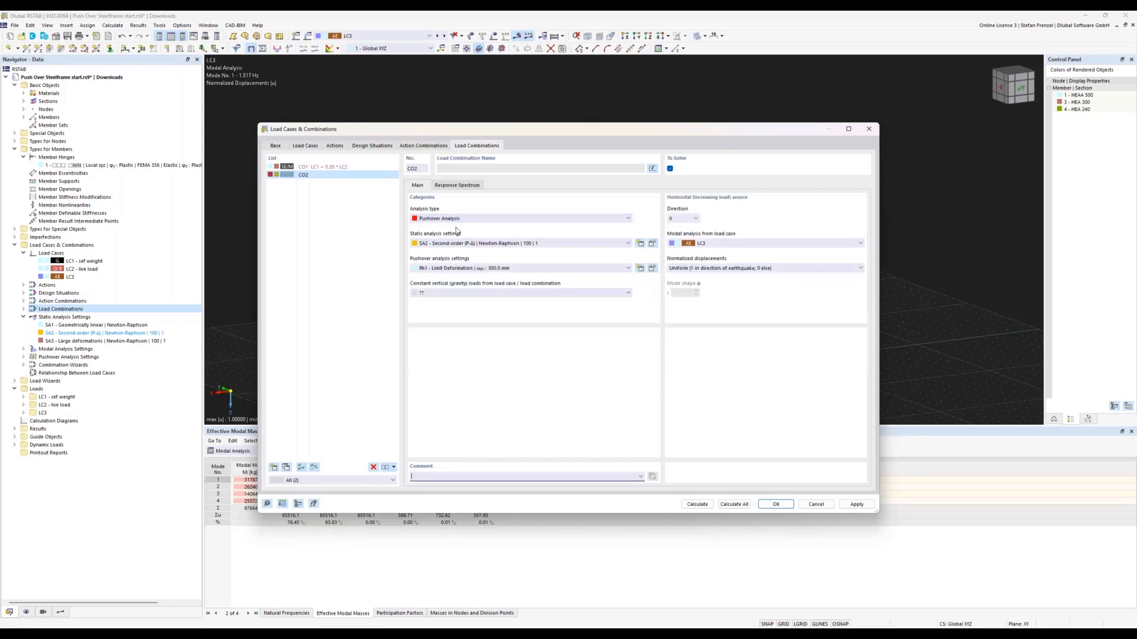
{"action": "left_click", "coordinate": [485, 243]}
{"action": "left_click", "coordinate": [482, 267]}
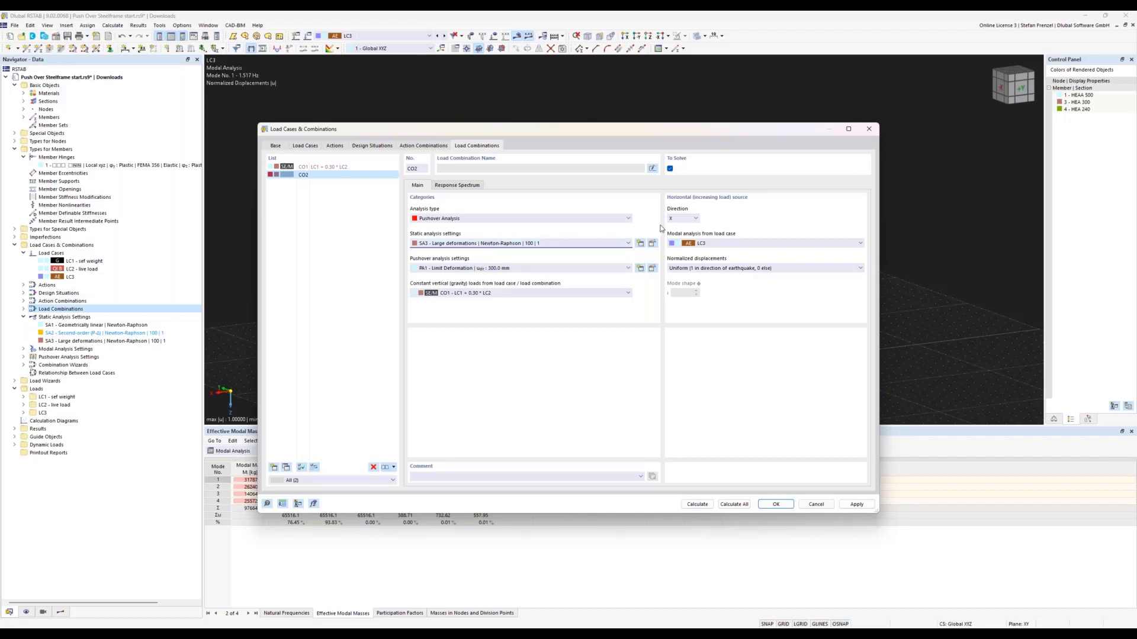
Set the pushover combination's horizontal load direction to Y and its normalized displacements to Modal (automatic modal shape).
{"action": "left_click", "coordinate": [693, 222]}
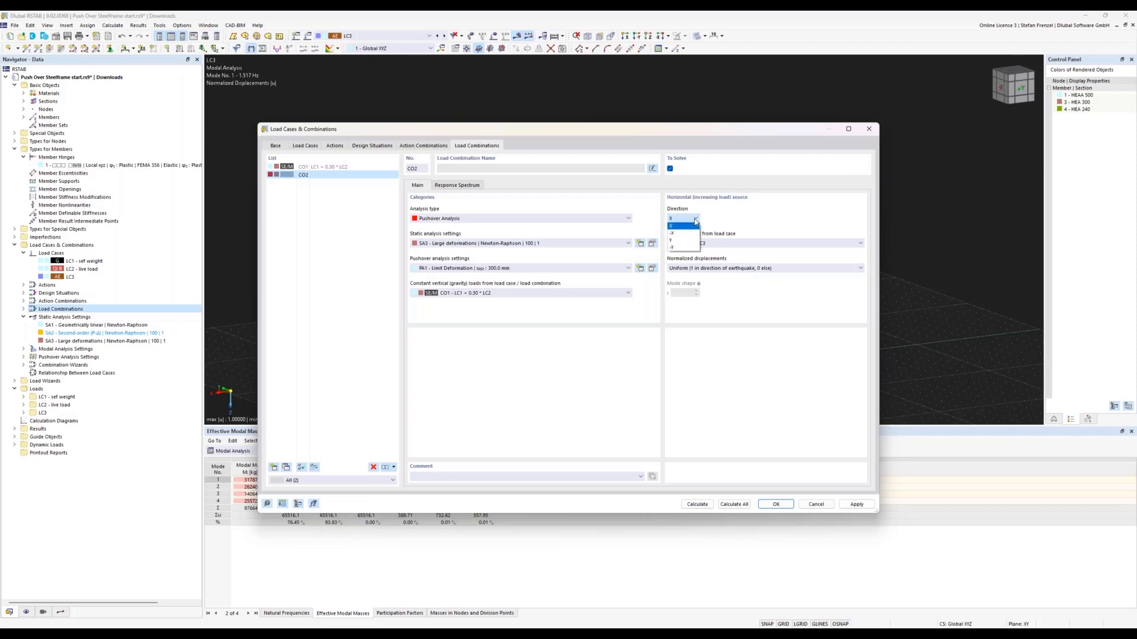
{"action": "left_click", "coordinate": [690, 241]}
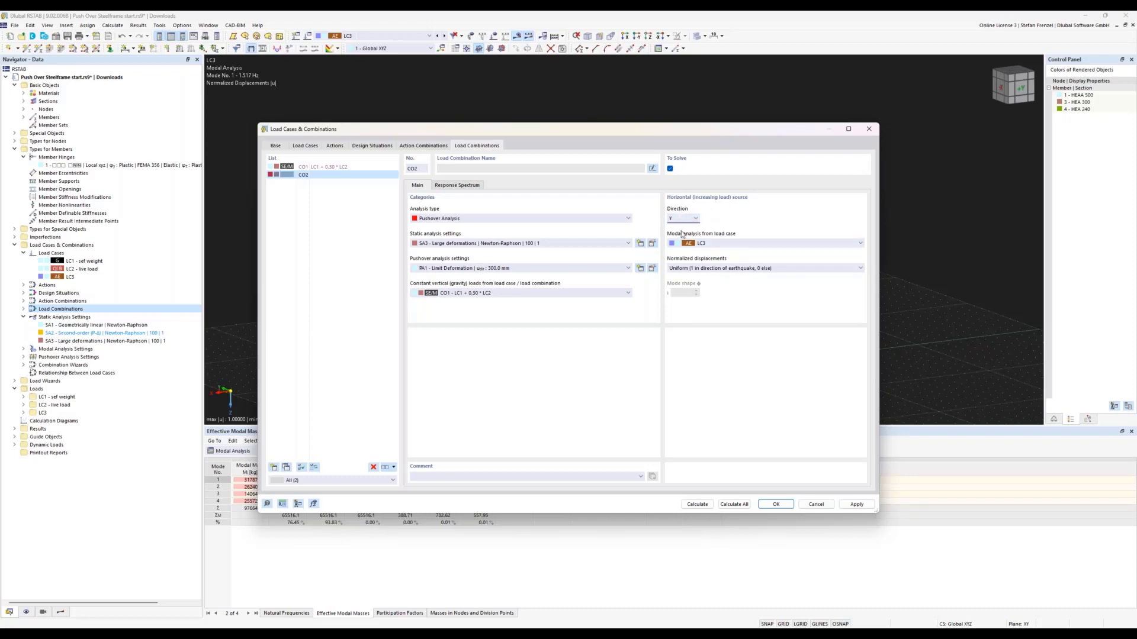
{"action": "left_click", "coordinate": [693, 270]}
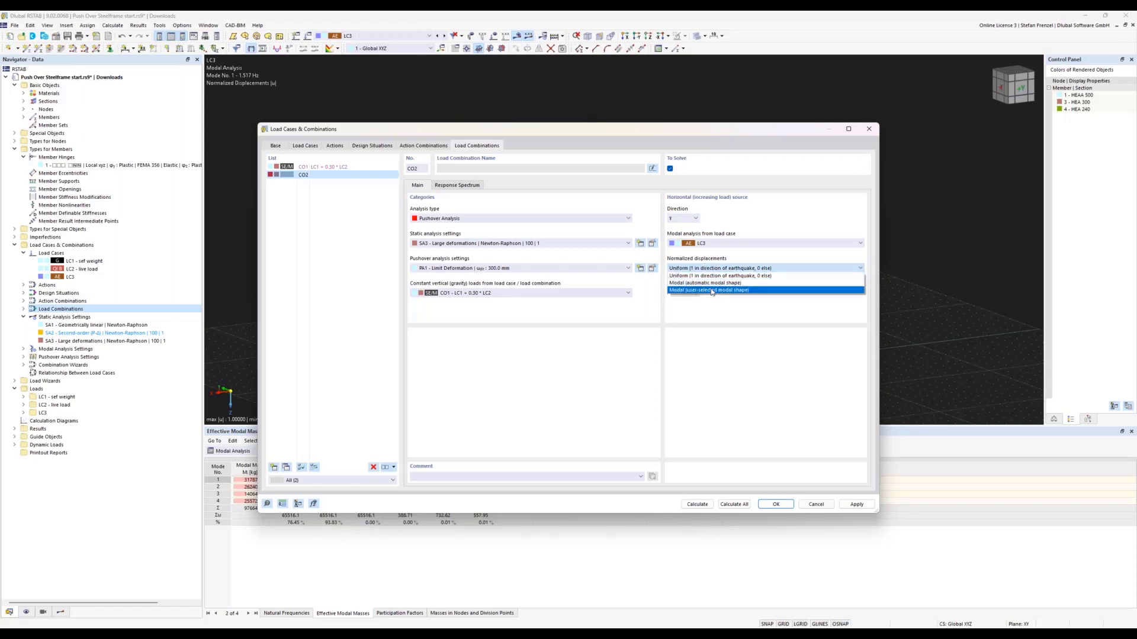
{"action": "left_click", "coordinate": [712, 283]}
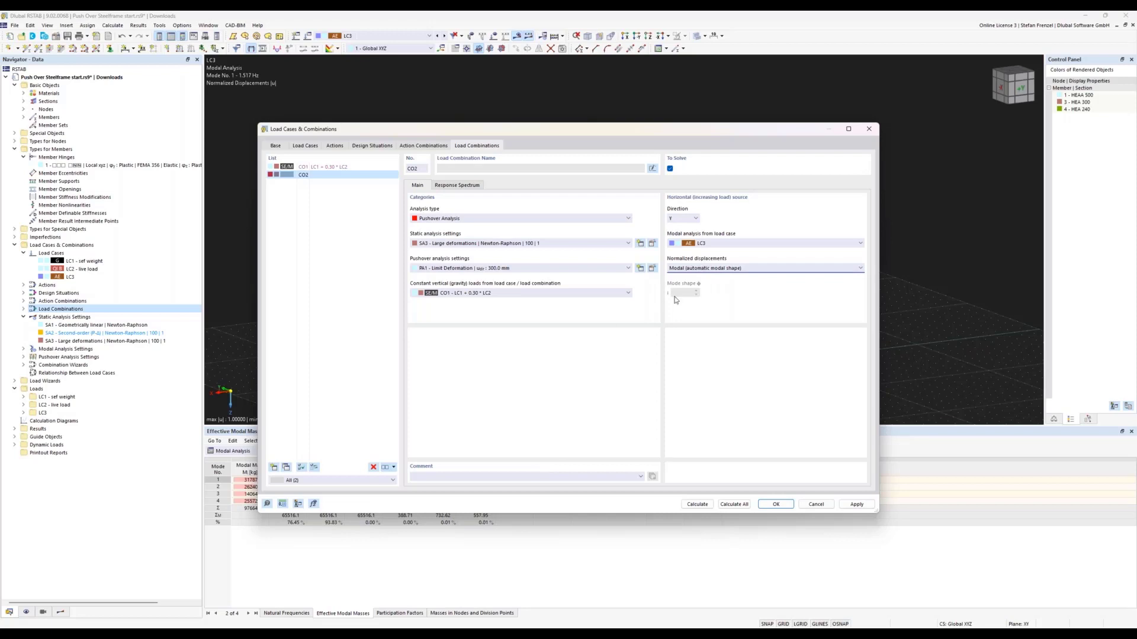
{"action": "left_click", "coordinate": [694, 270]}
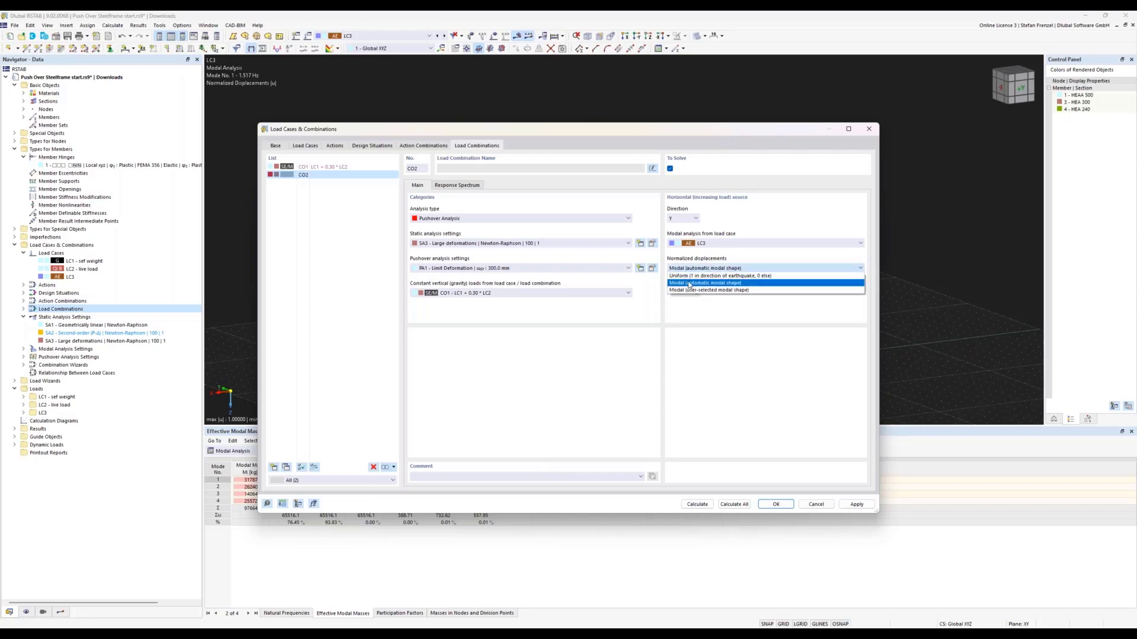
{"action": "left_click", "coordinate": [689, 283]}
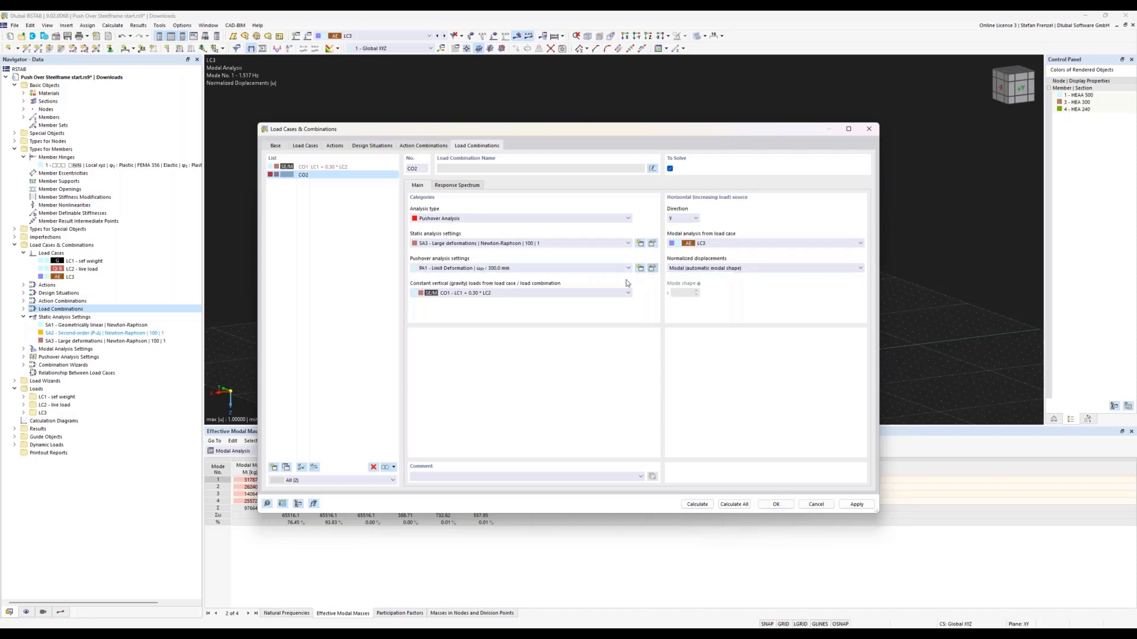
Edit pushover analysis settings PA1 with an initial load factor of 10 and Collapse as the end of the capacity curve.
{"action": "left_click", "coordinate": [651, 269]}
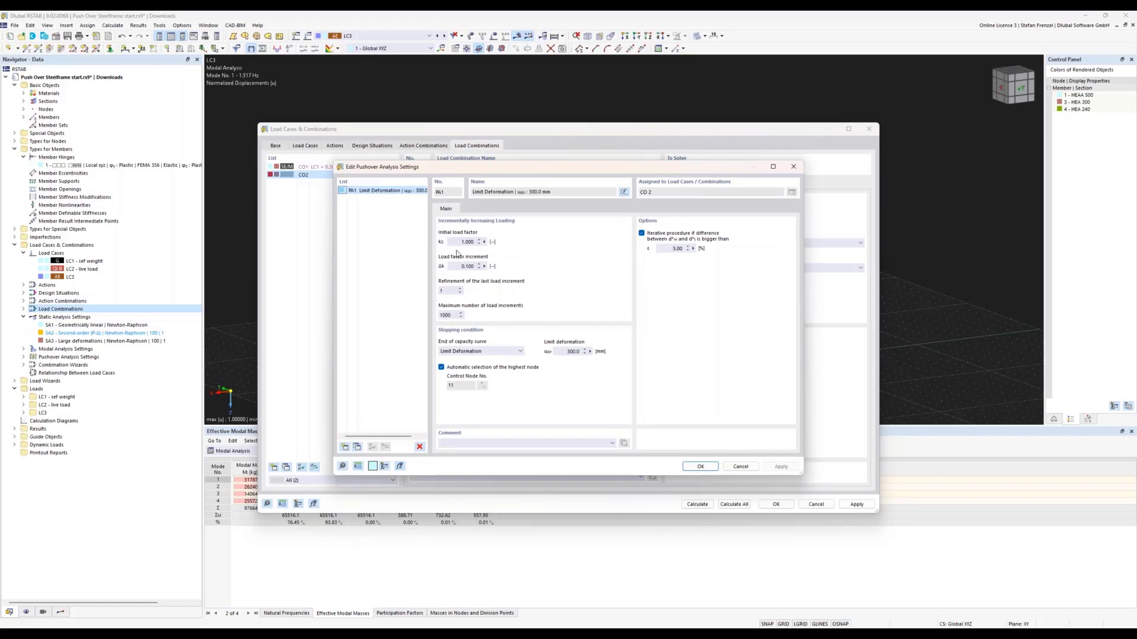
{"action": "left_click_drag", "start_coordinate": [460, 242], "coordinate": [482, 247]}
{"action": "type", "text": "10"}
{"action": "left_click", "coordinate": [521, 351]}
{"action": "left_click", "coordinate": [512, 366]}
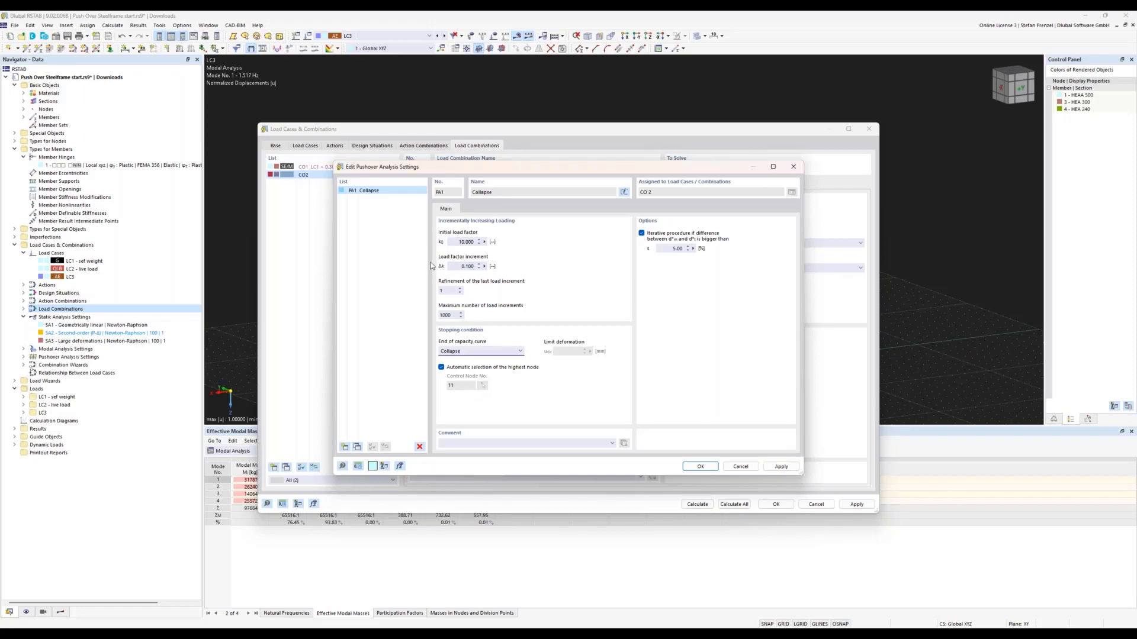
{"action": "double_click", "coordinate": [462, 267]}
{"action": "left_click", "coordinate": [693, 468]}
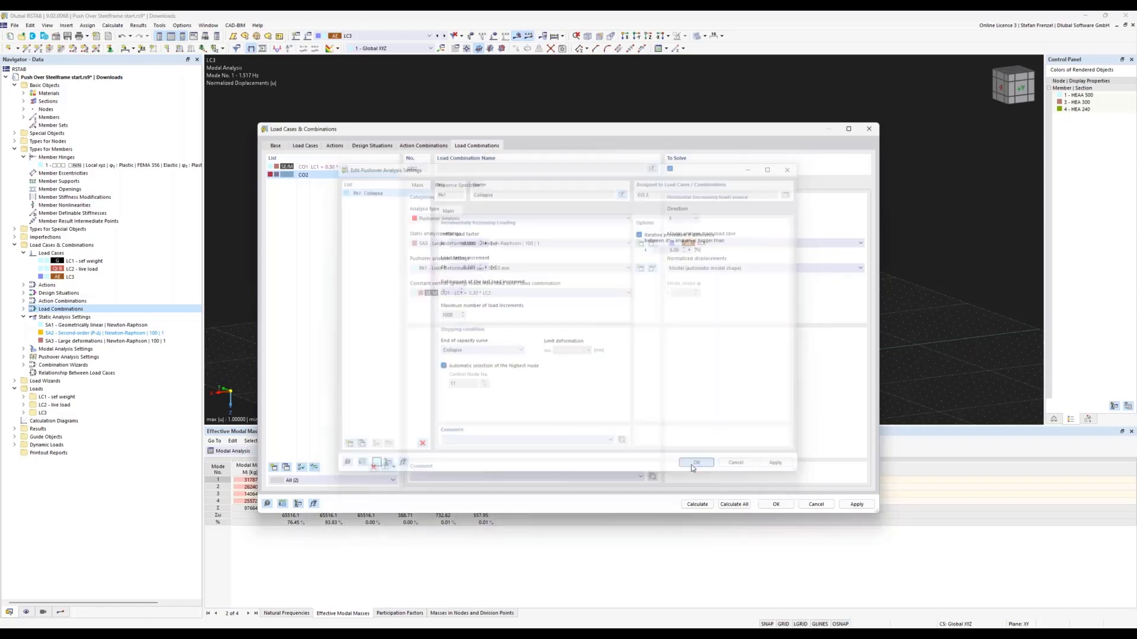
Create a new response spectrum for the pushover combination, defined according to standard EN 1998-1 | CEN | 2013-05.
{"action": "left_click", "coordinate": [459, 185]}
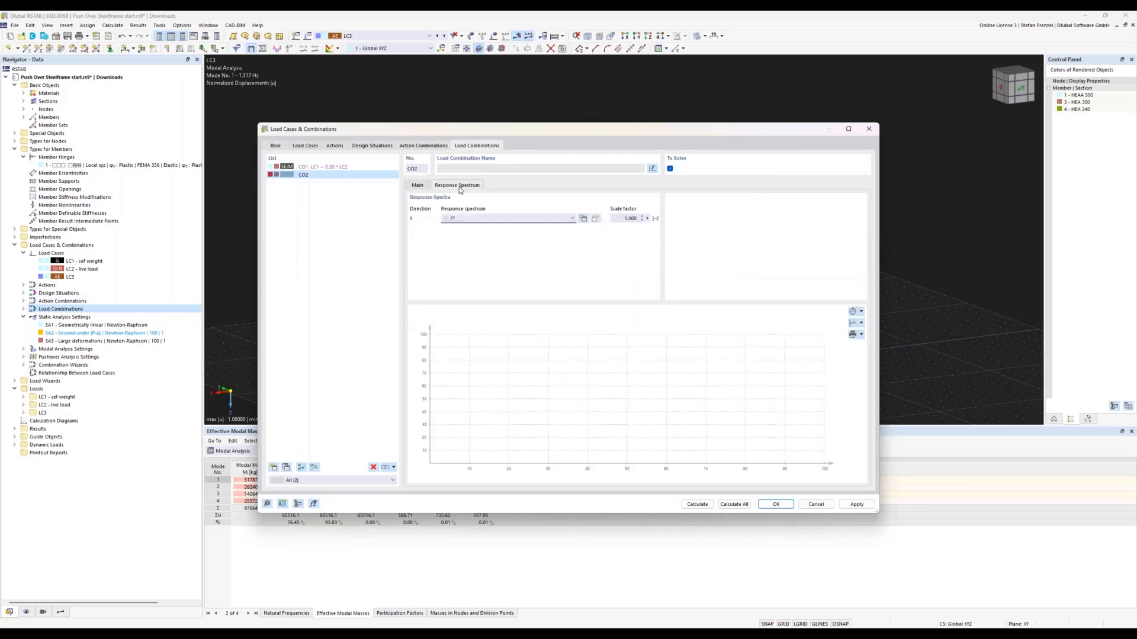
{"action": "left_click", "coordinate": [583, 219]}
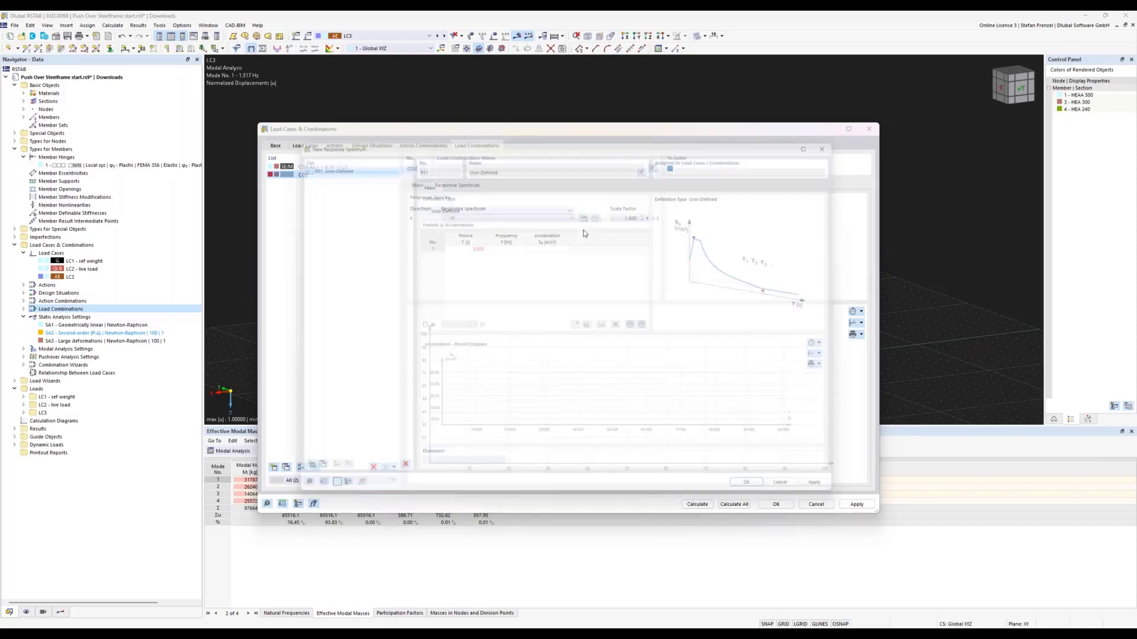
{"action": "left_click", "coordinate": [569, 203]}
{"action": "left_click", "coordinate": [537, 233]}
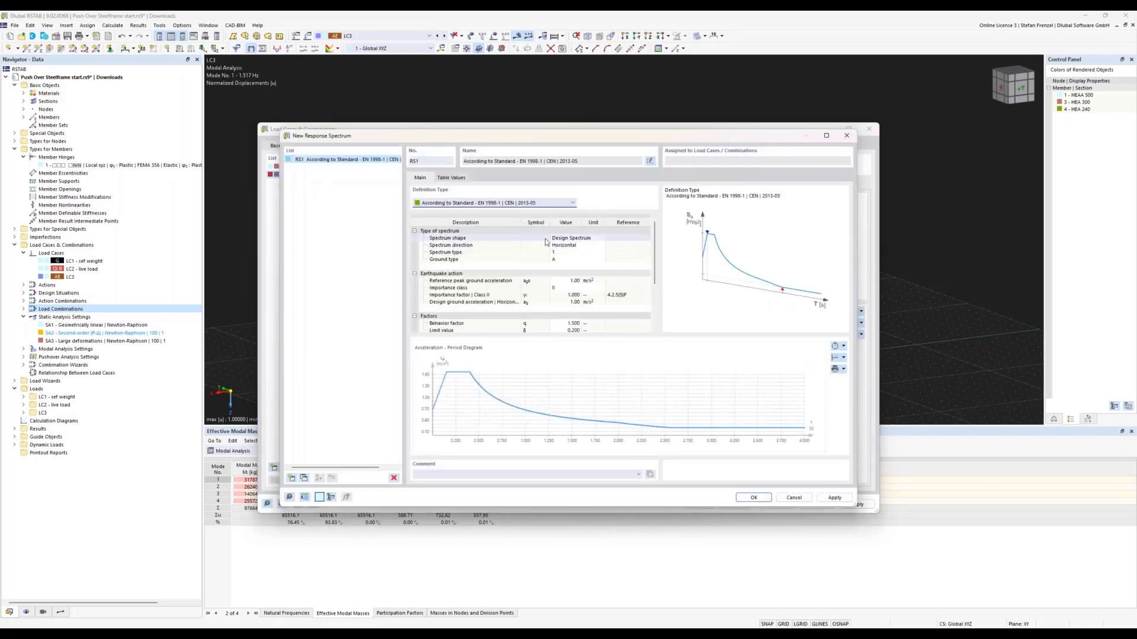
Set the response spectrum's shape to Elastic Spectrum and its ground type to Other.
{"action": "left_click", "coordinate": [557, 238]}
{"action": "left_click", "coordinate": [602, 238]}
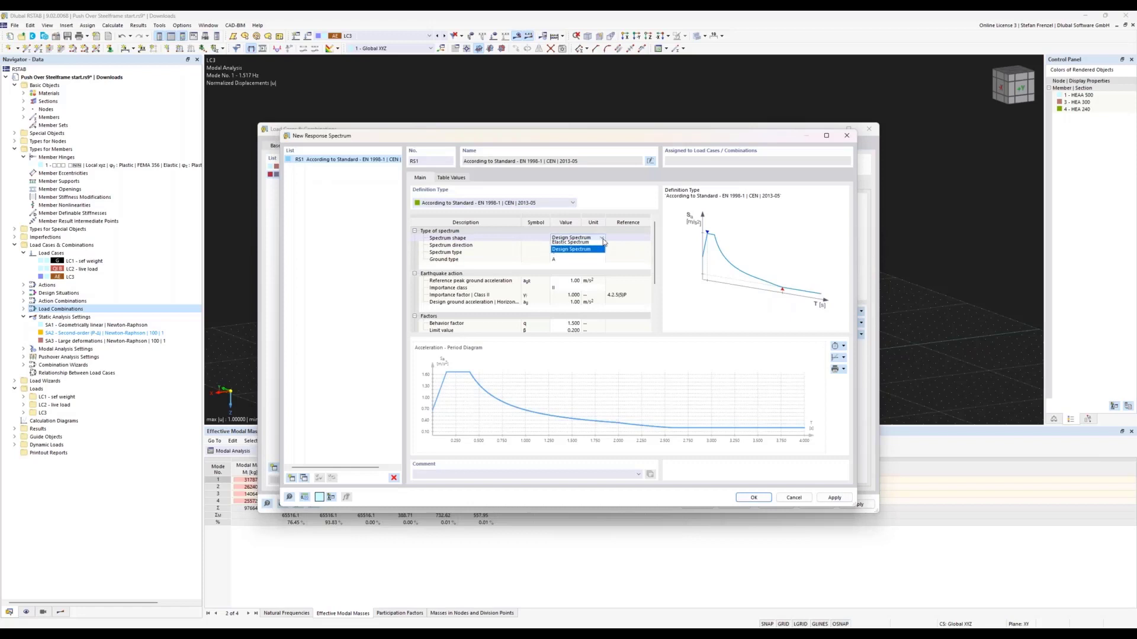
{"action": "left_click", "coordinate": [599, 251]}
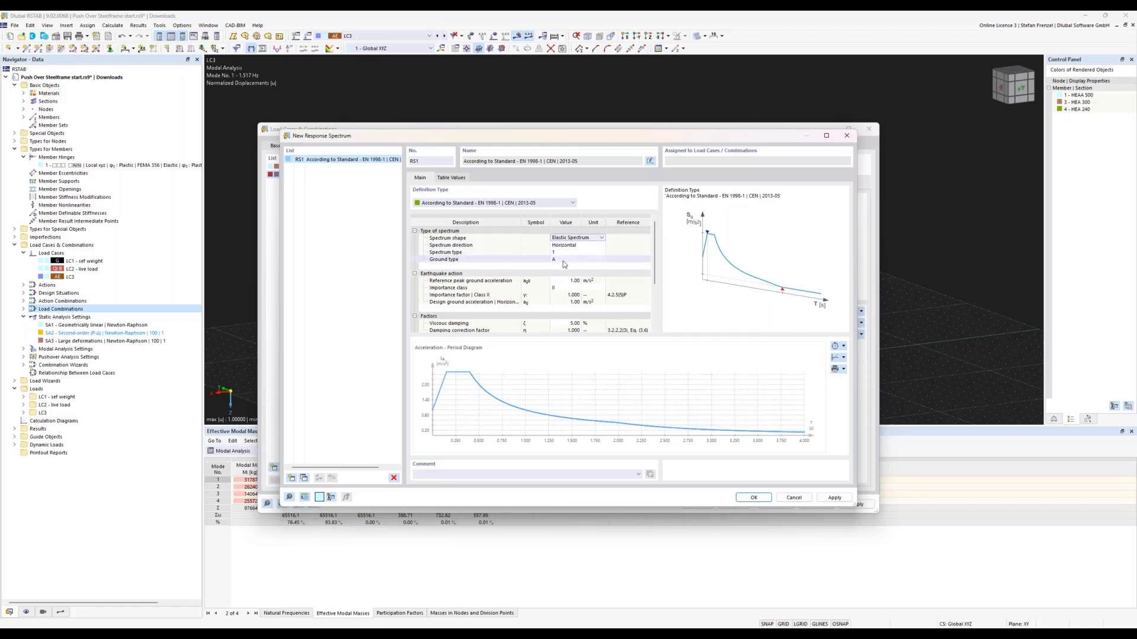
{"action": "left_click", "coordinate": [564, 261]}
{"action": "left_click", "coordinate": [573, 260]}
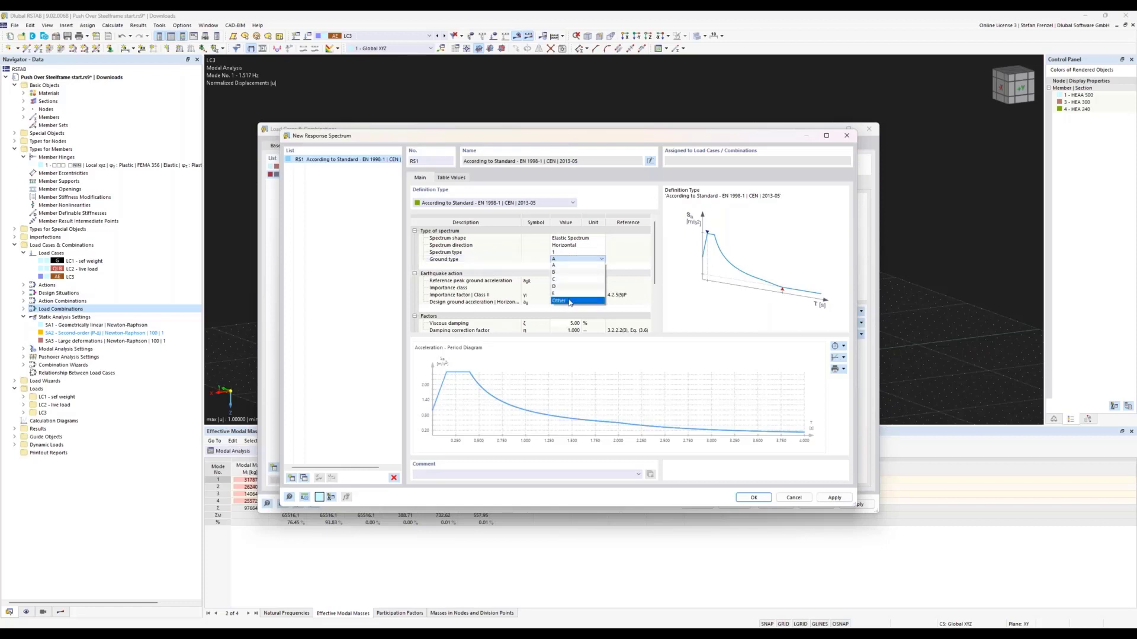
{"action": "left_click", "coordinate": [569, 301]}
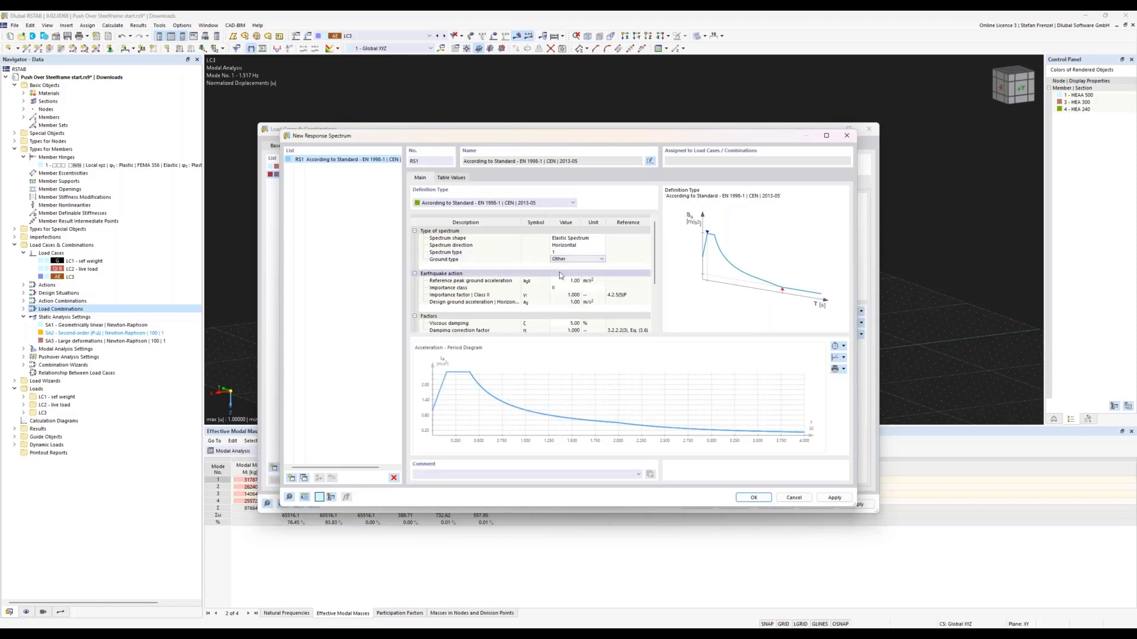
Set the response spectrum's reference peak ground acceleration to 6 m/s² and its control period TC to 1 s, and save it.
{"action": "left_click", "coordinate": [567, 280]}
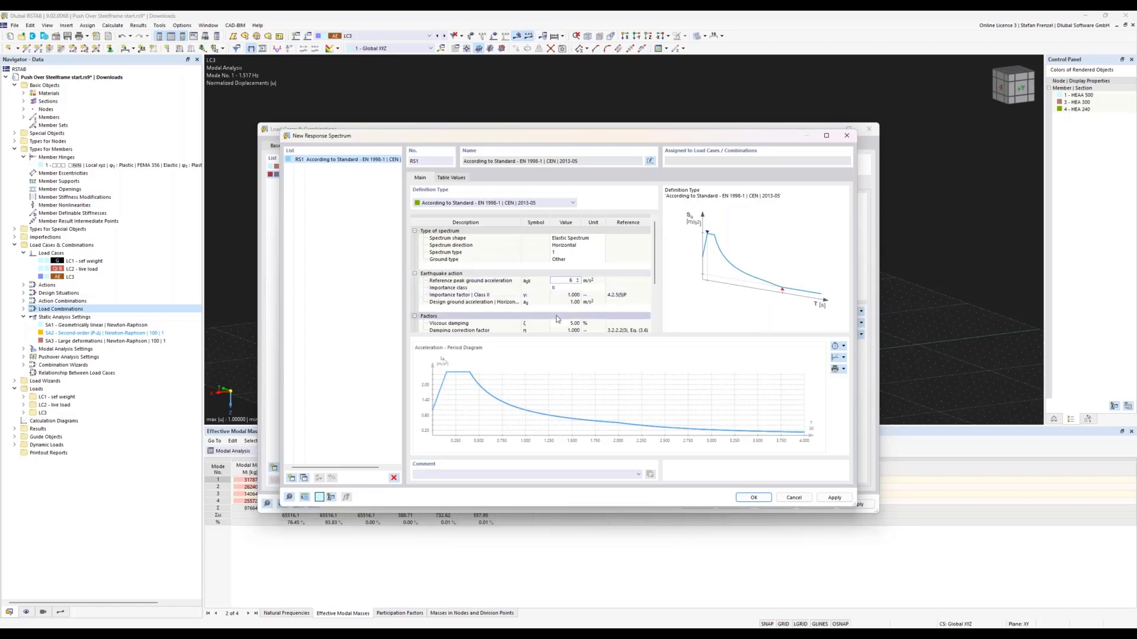
{"action": "scroll", "coordinate": [557, 302], "scroll_direction": "down", "scroll_amount": 3}
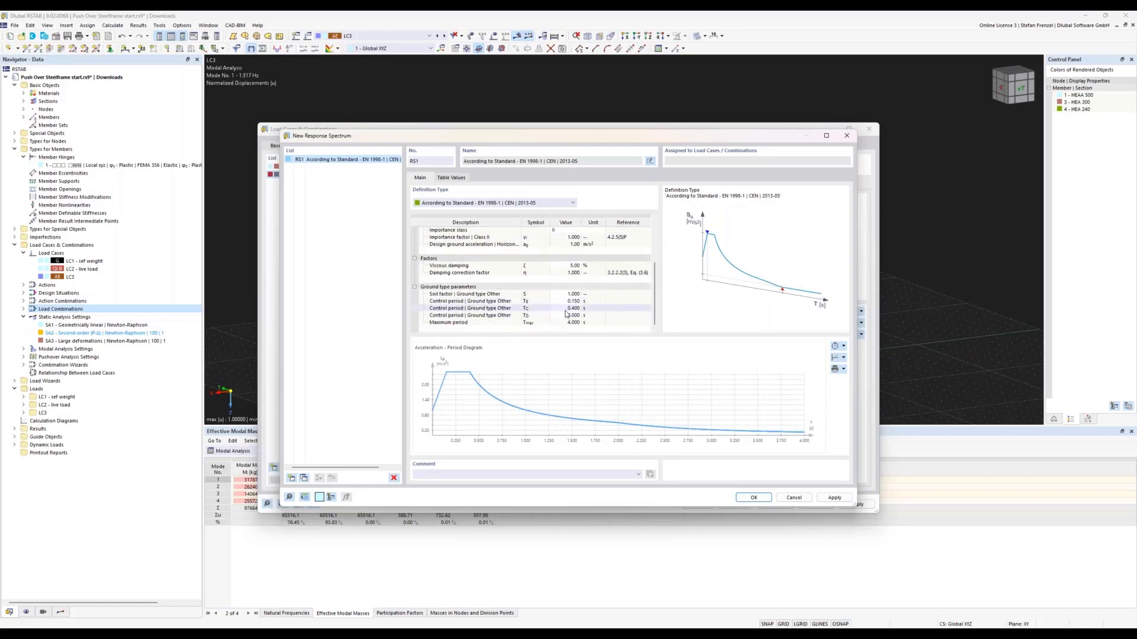
{"action": "scroll", "coordinate": [566, 314], "scroll_direction": "up", "scroll_amount": 1}
{"action": "left_click", "coordinate": [567, 322]}
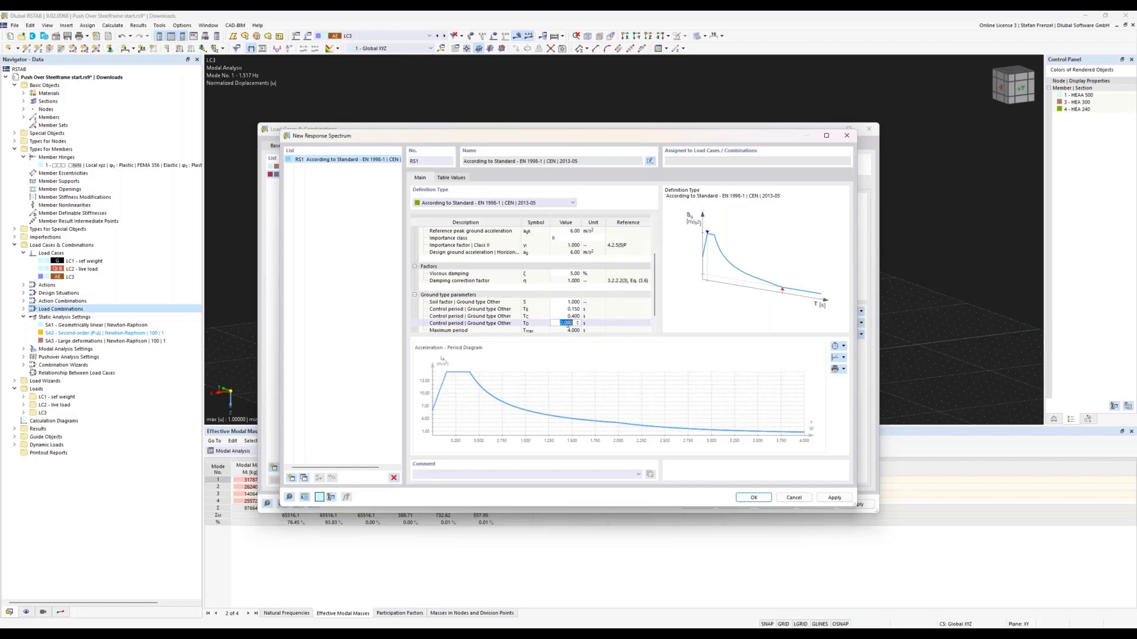
{"action": "left_click", "coordinate": [568, 316]}
{"action": "type", "text": "1"}
{"action": "key", "text": "shift+Tab"}
{"action": "key", "text": "shift+Tab"}
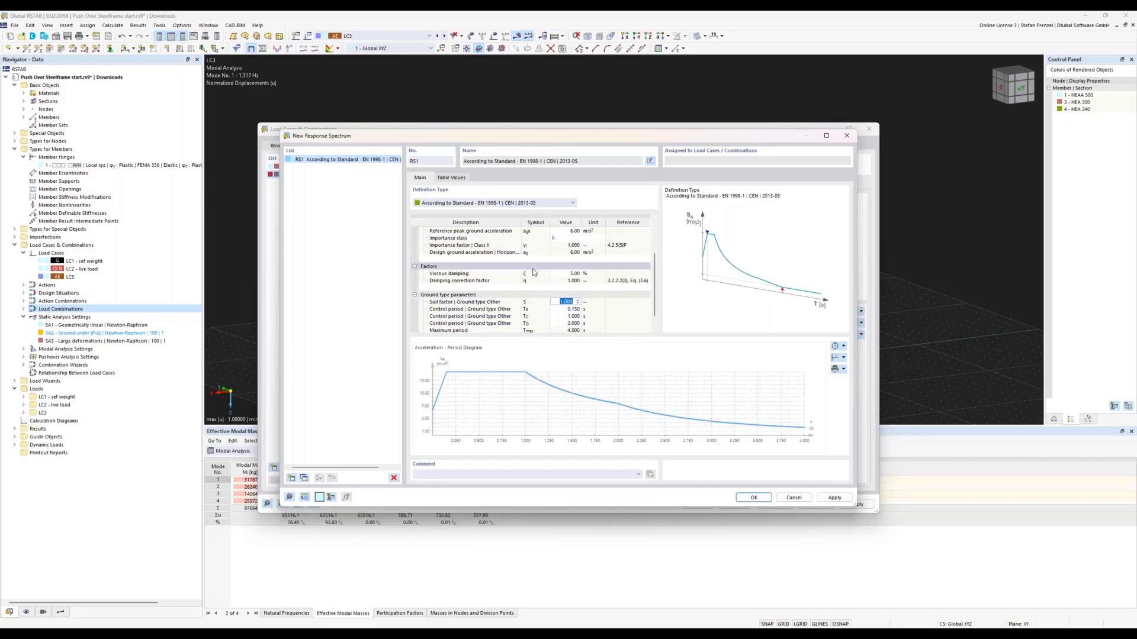
{"action": "scroll", "coordinate": [555, 289], "scroll_direction": "up", "scroll_amount": 3}
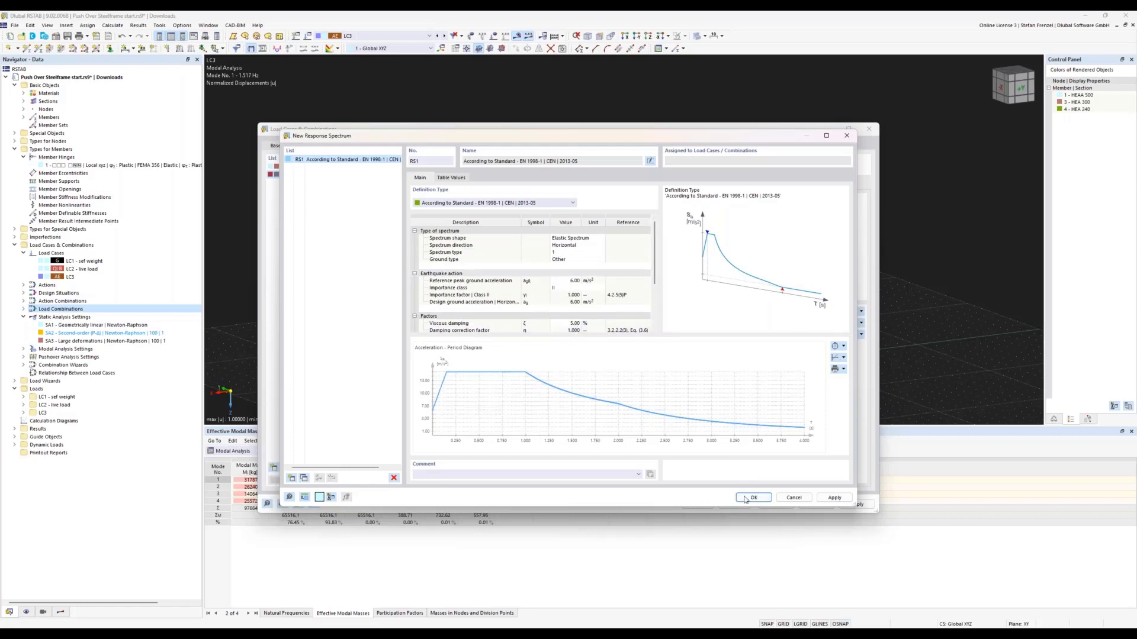
{"action": "key", "text": "Return"}
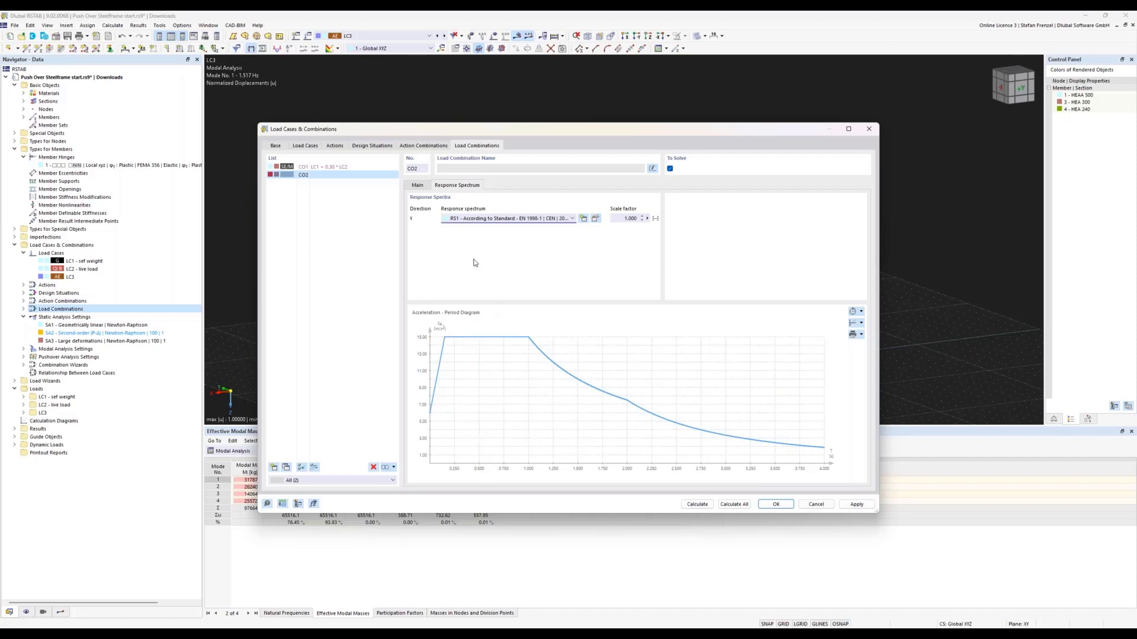
Return to the main settings of load combination CO2 and run its pushover calculation.
{"action": "left_click", "coordinate": [418, 186]}
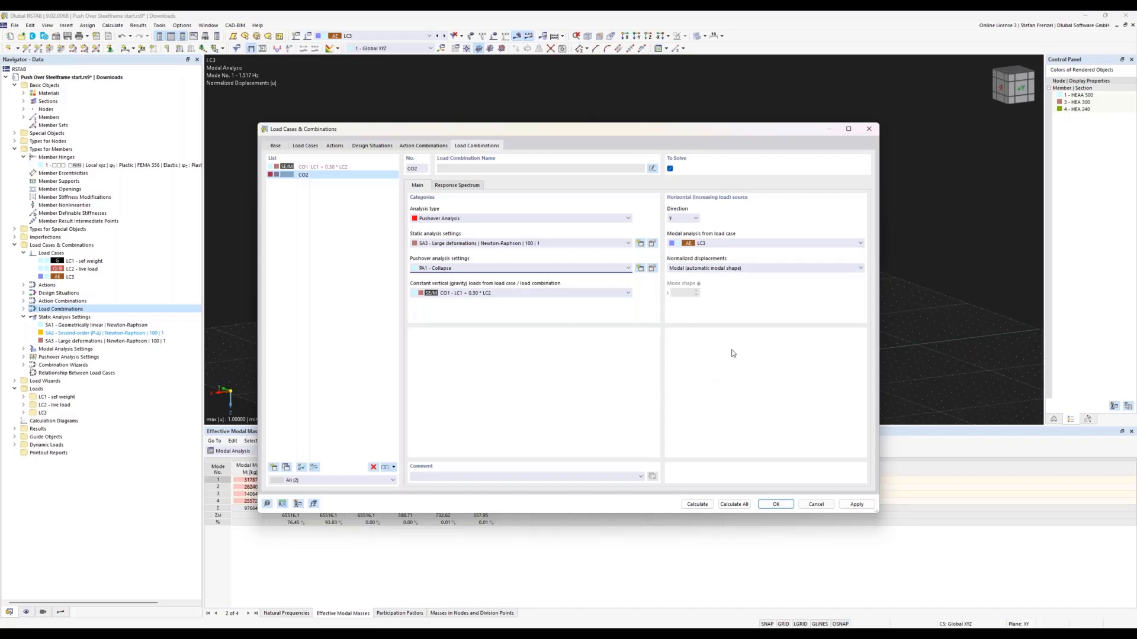
{"action": "left_click", "coordinate": [698, 504]}
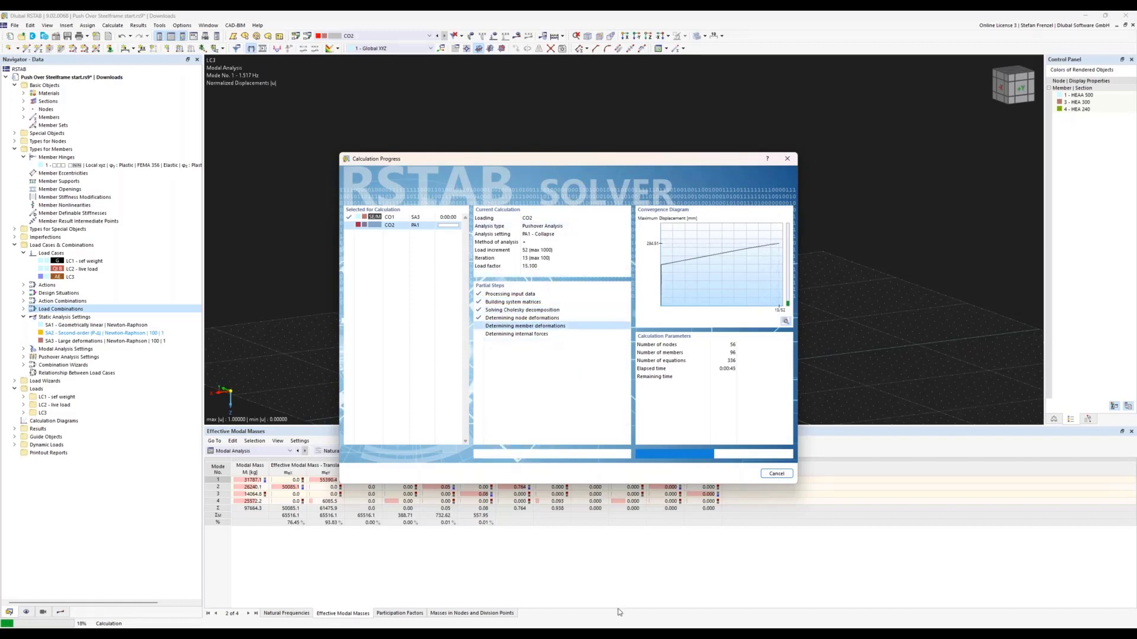
{"action": "mouse_move", "coordinate": [652, 616]}
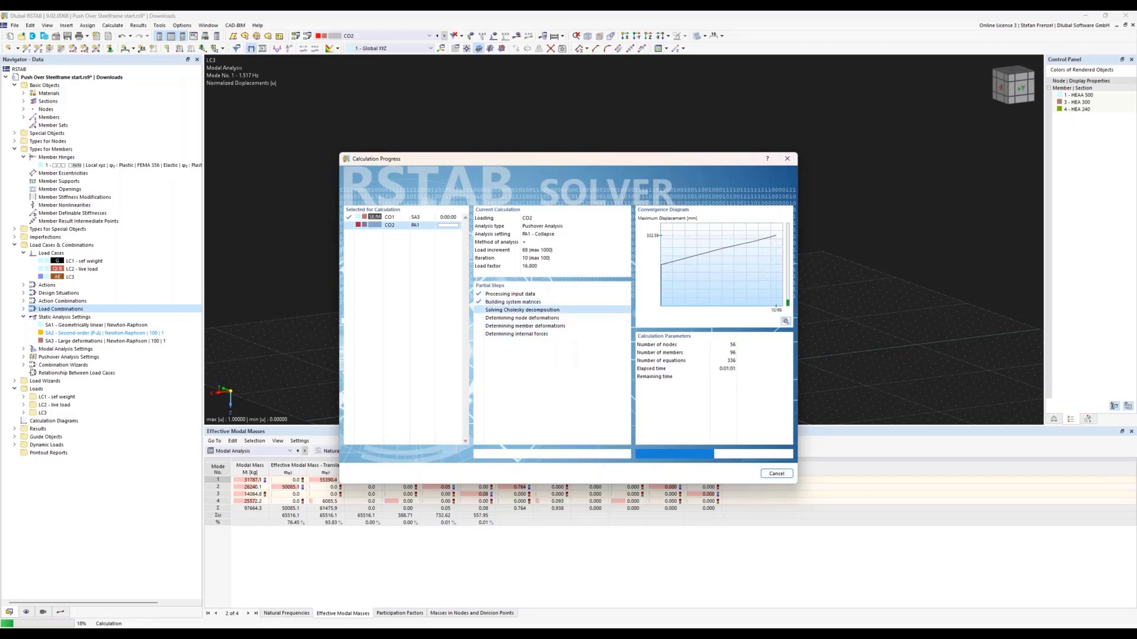
{"action": "left_click", "coordinate": [685, 599]}
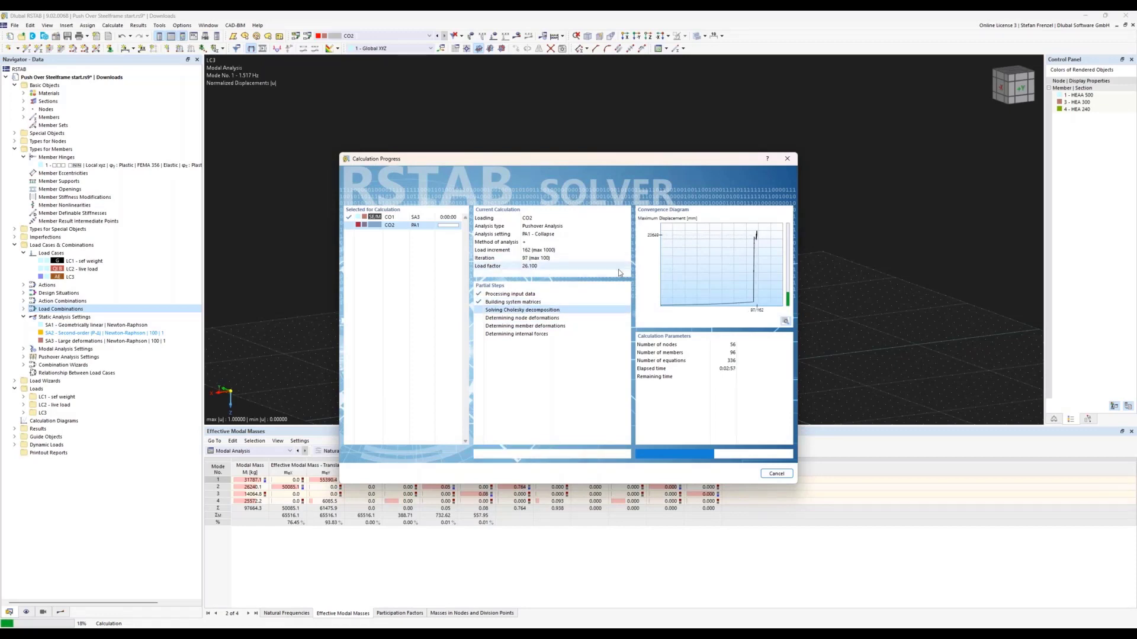
{"action": "left_click", "coordinate": [10, 611]}
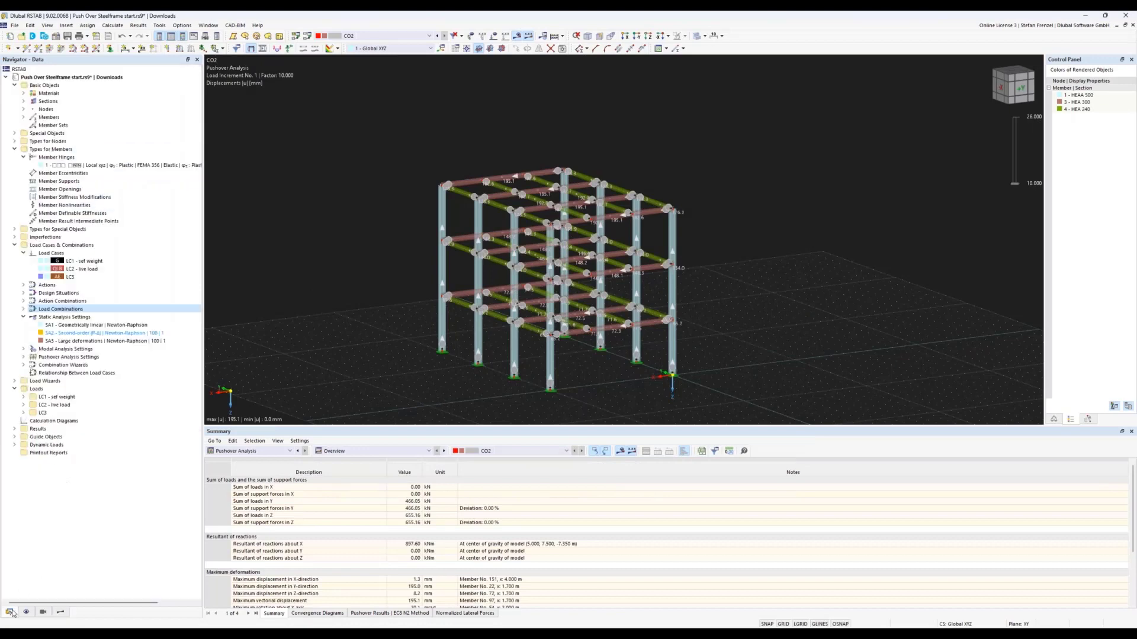
Review the EC8 N2 method pushover results, checking the displacement ratio and target displacement in the third iteration.
{"action": "left_click", "coordinate": [373, 614]}
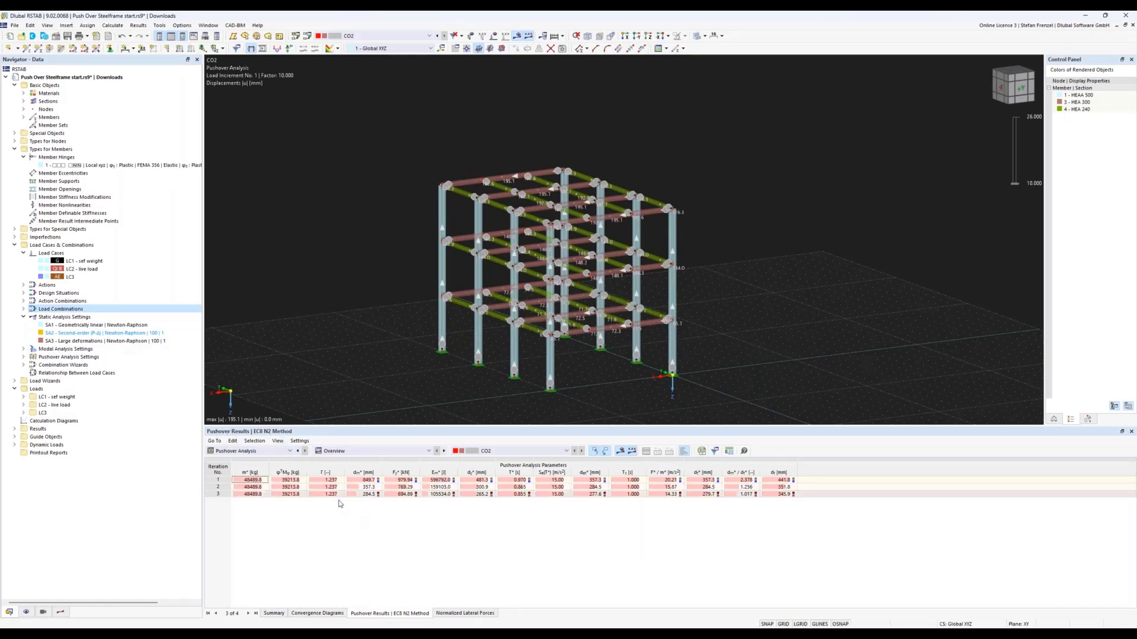
{"action": "left_click", "coordinate": [744, 495]}
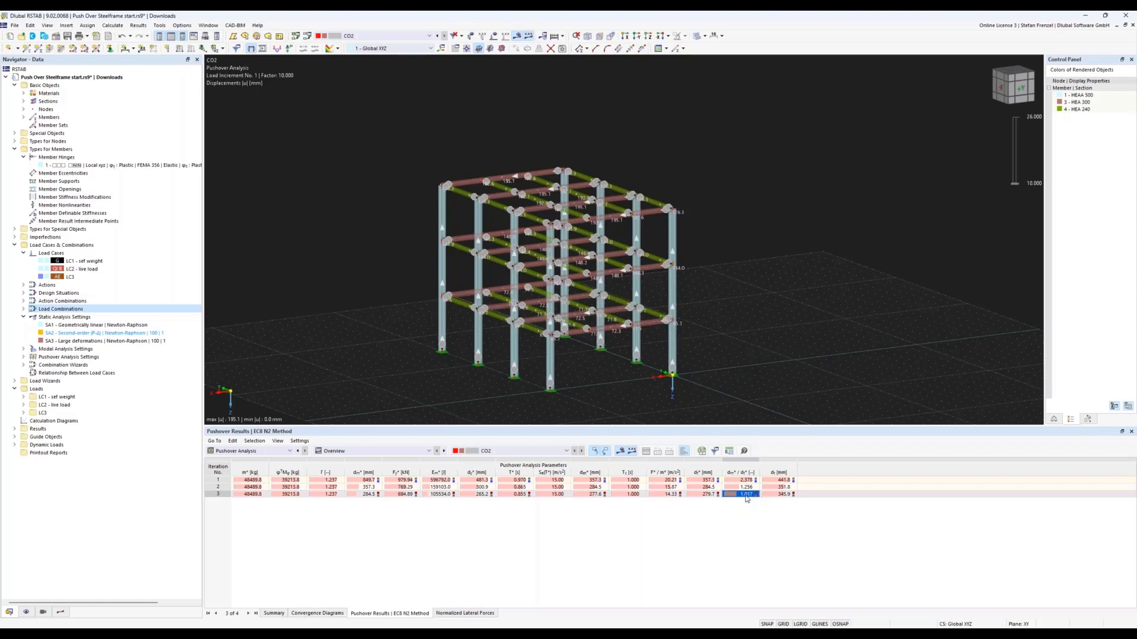
{"action": "left_click", "coordinate": [779, 494]}
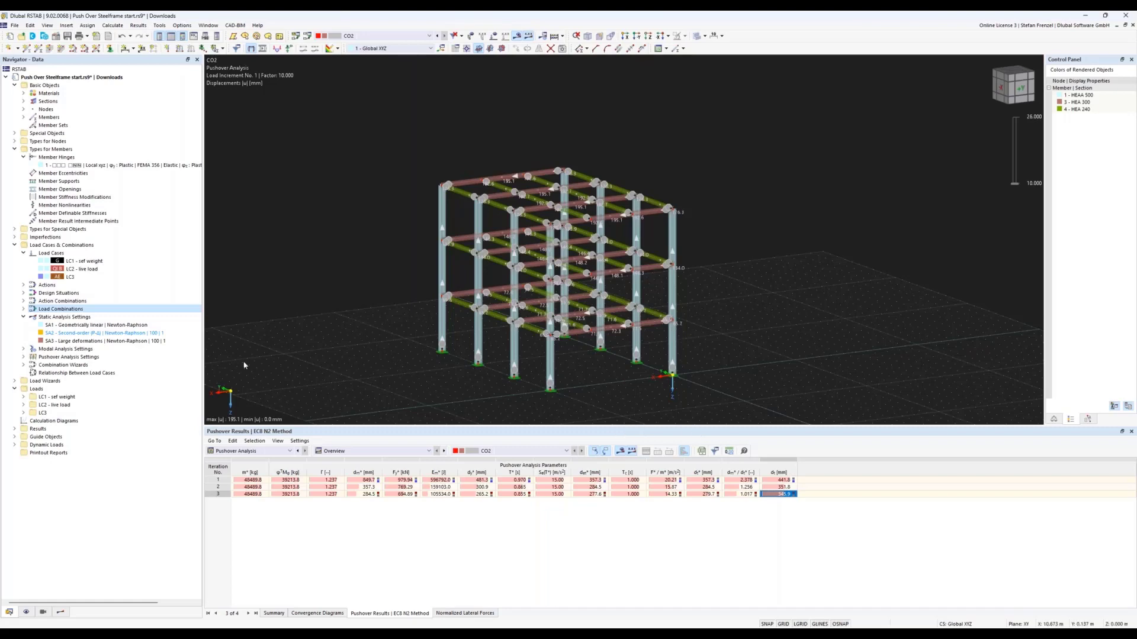
Create a new calculation diagram with the diagram type 2D | Pushover ADRS.
{"action": "right_click", "coordinate": [42, 424]}
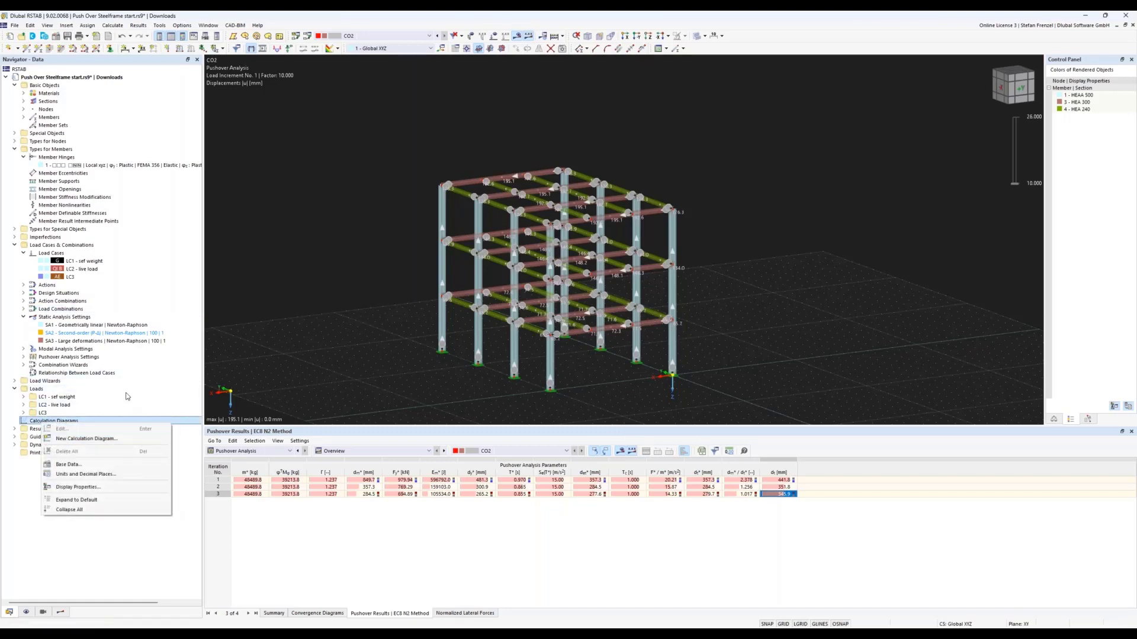
{"action": "left_click", "coordinate": [65, 439]}
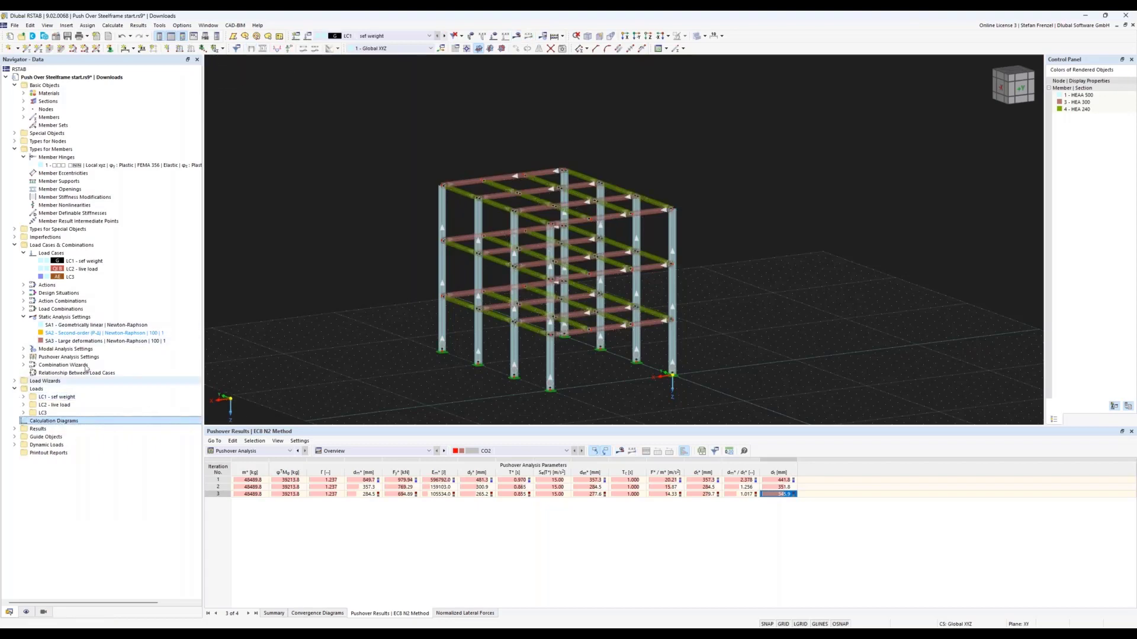
{"action": "right_click", "coordinate": [66, 423]}
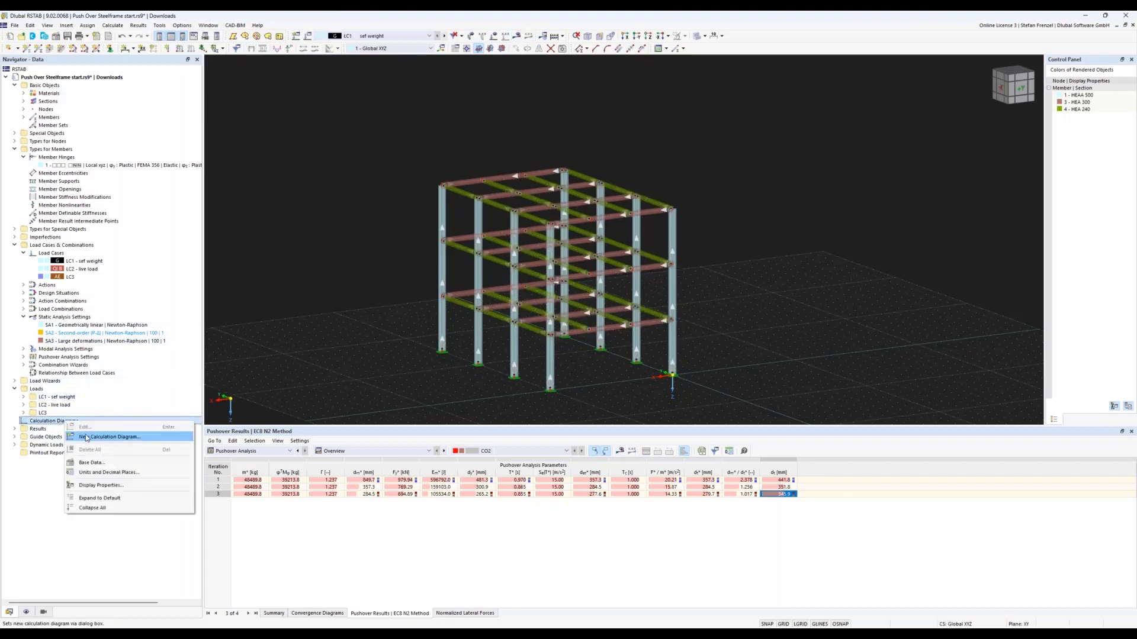
{"action": "left_click", "coordinate": [83, 436]}
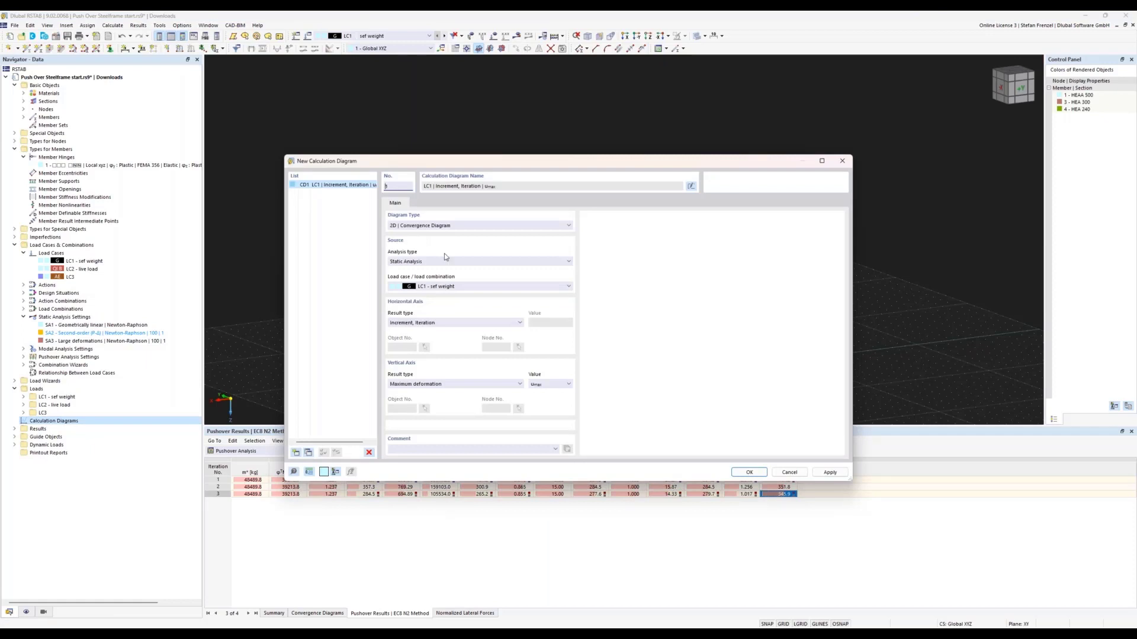
{"action": "left_click", "coordinate": [472, 225]}
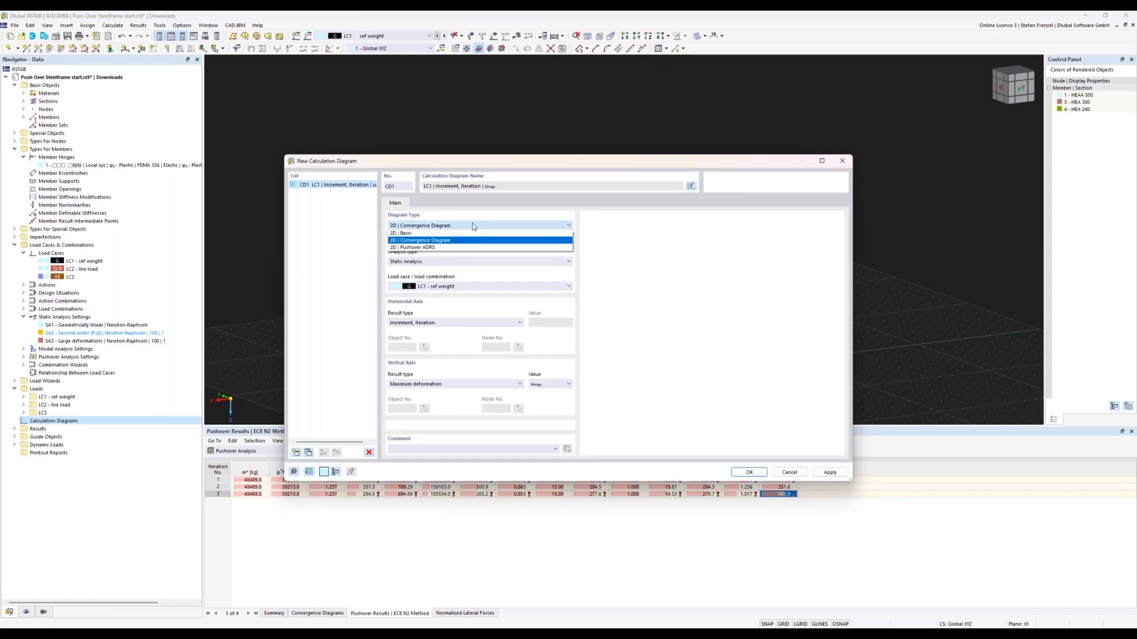
{"action": "left_click", "coordinate": [416, 248]}
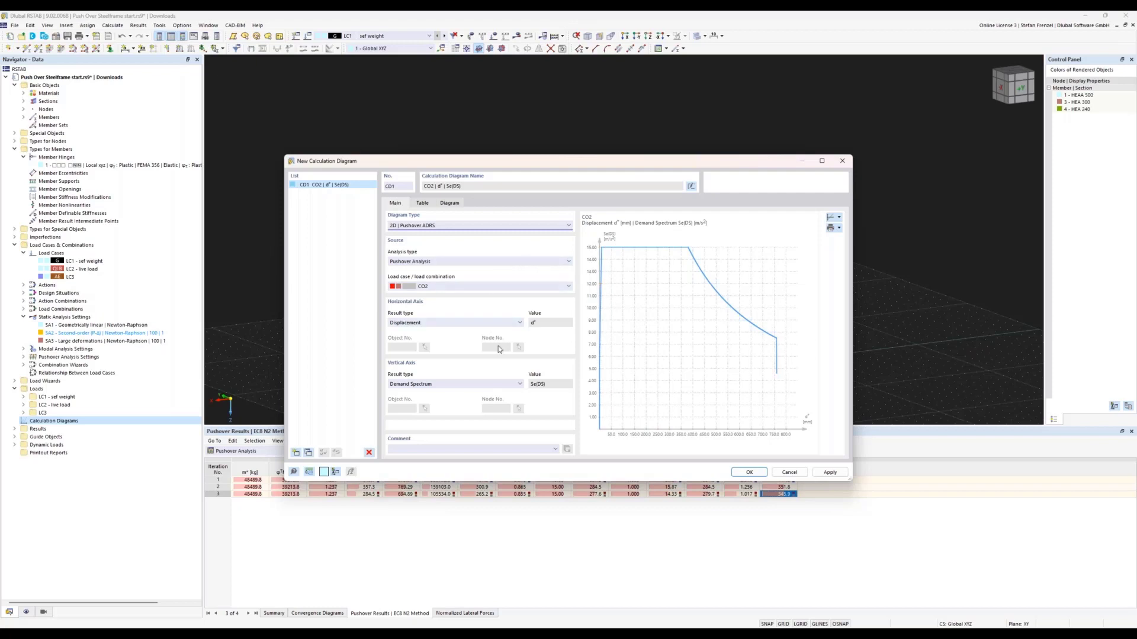
Set the diagram's vertical axis result type to Demand Spectrum | Capacity Spectrum, bilinear | Capacity Spectrum.
{"action": "left_click", "coordinate": [500, 385]}
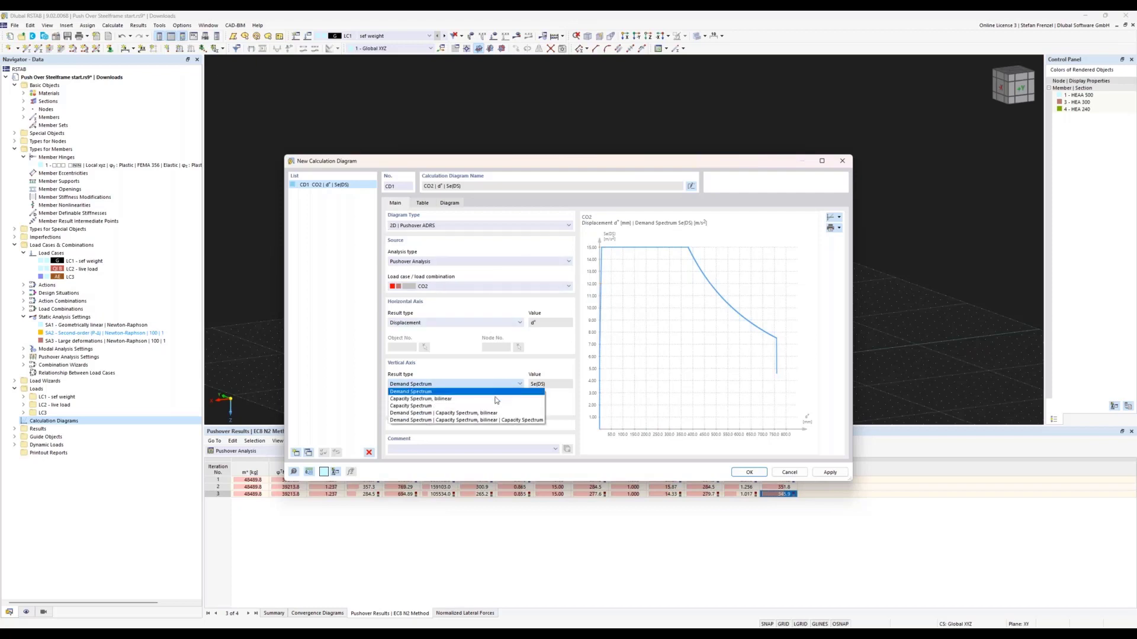
{"action": "left_click", "coordinate": [496, 399]}
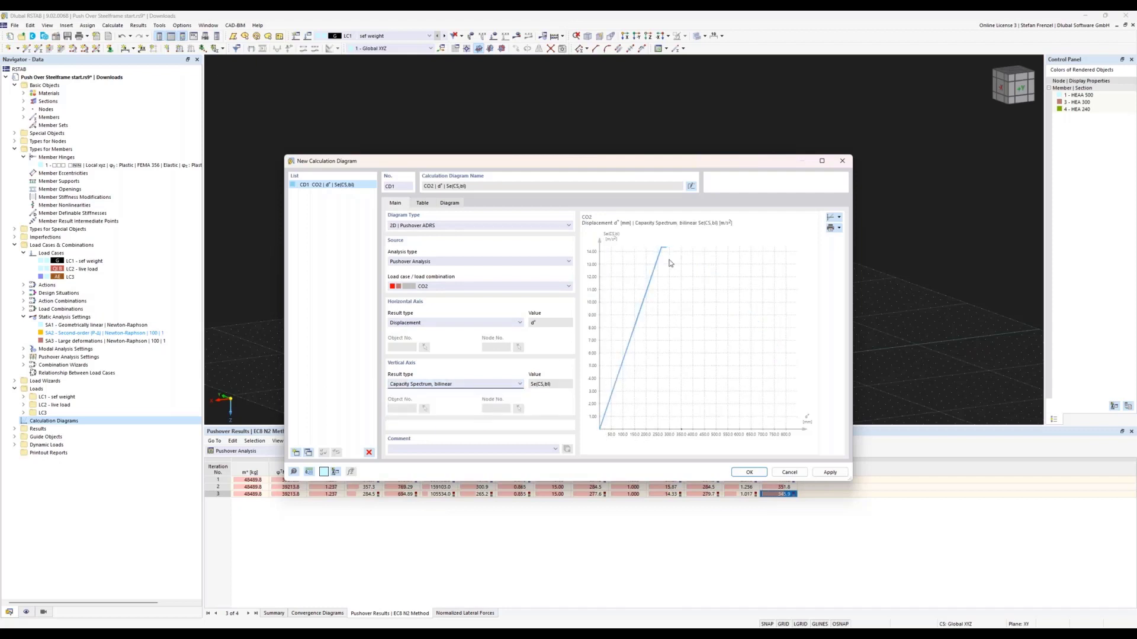
{"action": "left_click", "coordinate": [502, 385]}
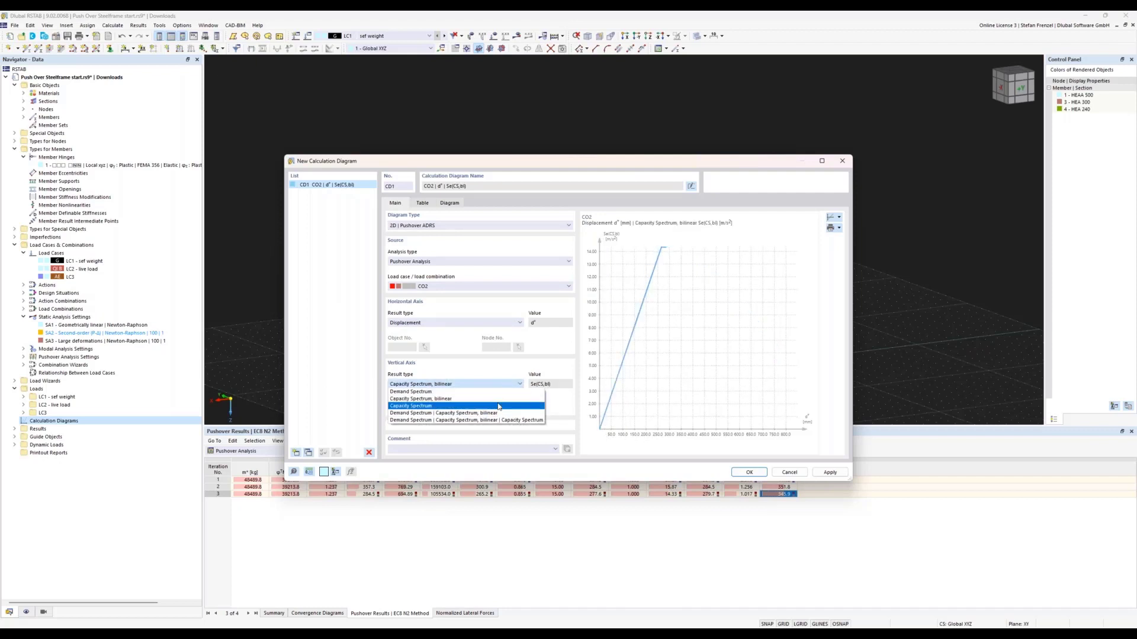
{"action": "left_click", "coordinate": [500, 420]}
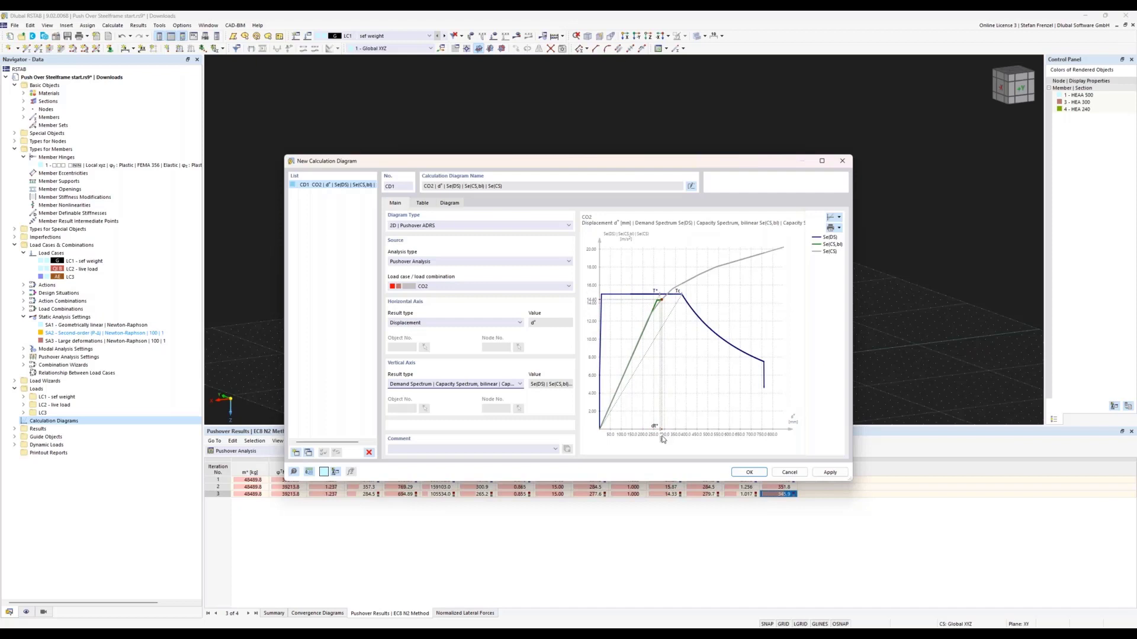
Examine where the capacity and demand curves meet in the ADRS diagram, compare with the results table, and save the diagram.
{"action": "left_click_drag", "start_coordinate": [606, 167], "coordinate": [617, 56]}
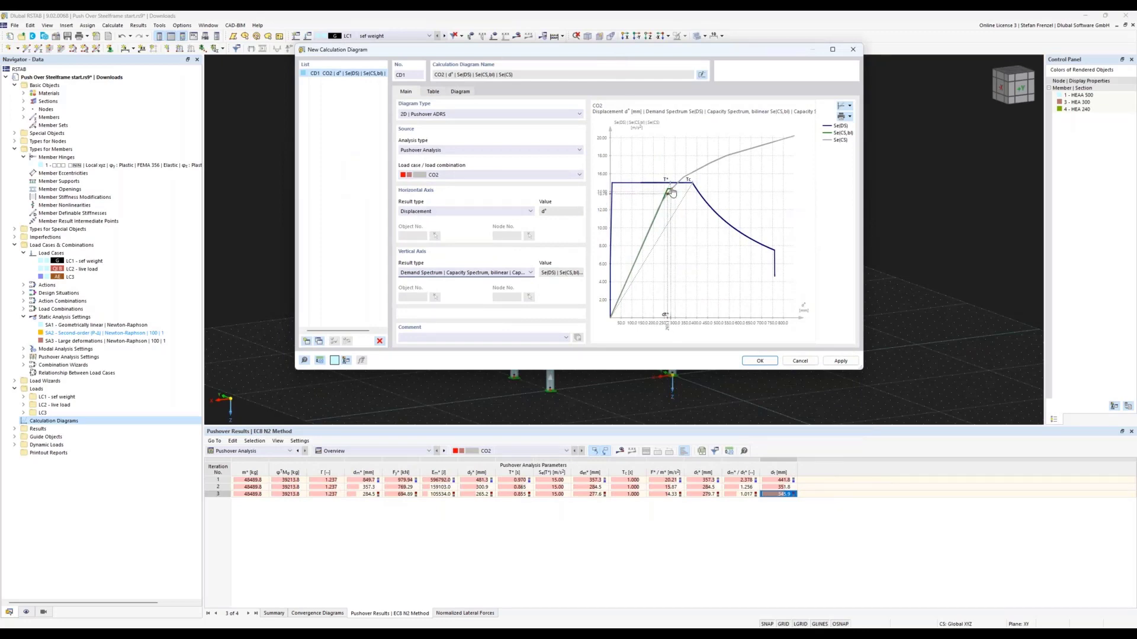
{"action": "scroll", "coordinate": [667, 195], "scroll_direction": "up", "scroll_amount": 3}
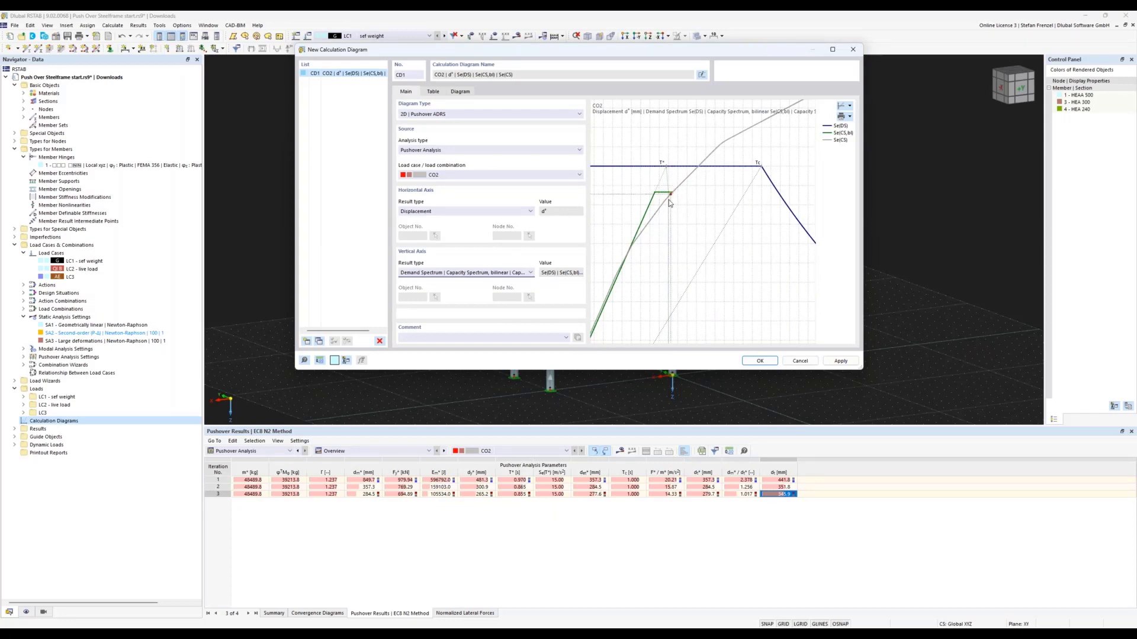
{"action": "scroll", "coordinate": [680, 278], "scroll_direction": "down", "scroll_amount": 3}
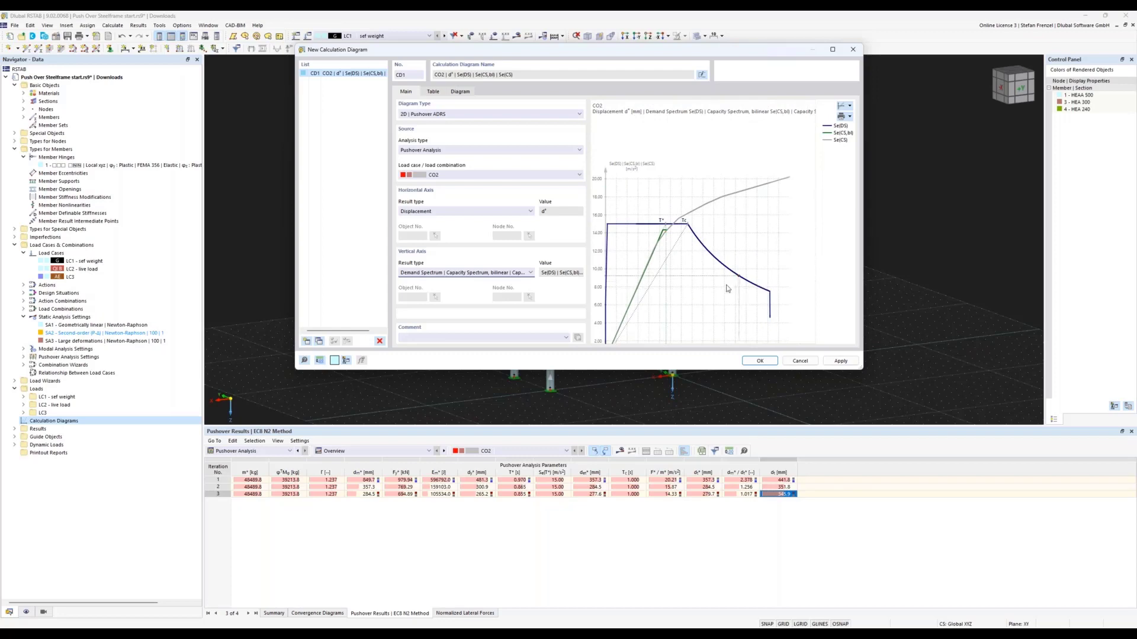
{"action": "left_click_drag", "start_coordinate": [676, 285], "coordinate": [680, 216]}
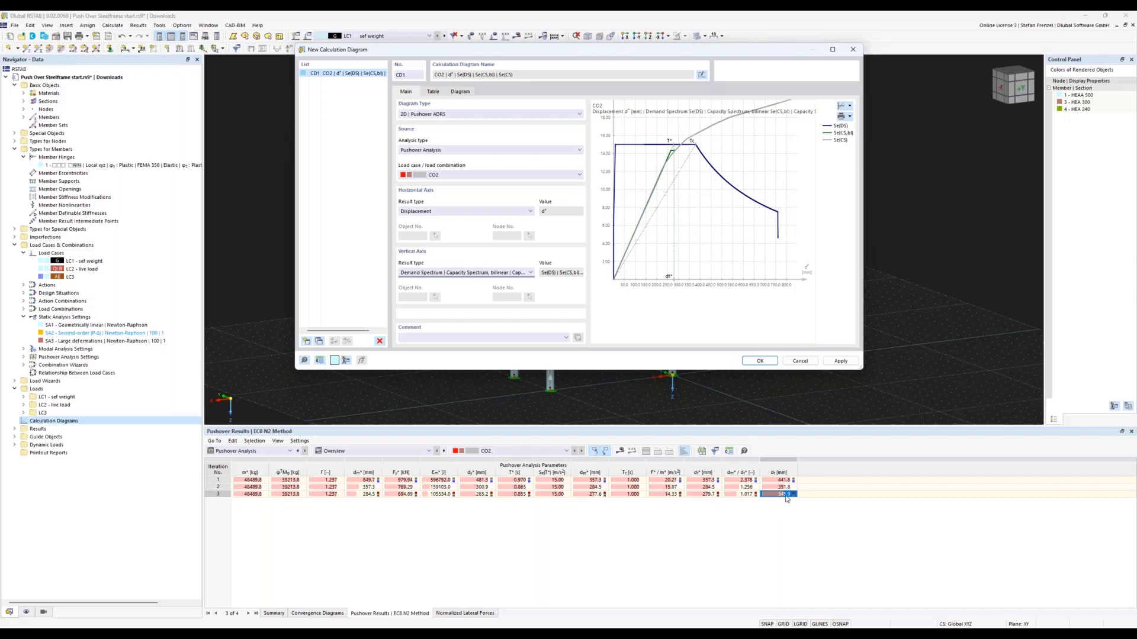
{"action": "left_click", "coordinate": [759, 360]}
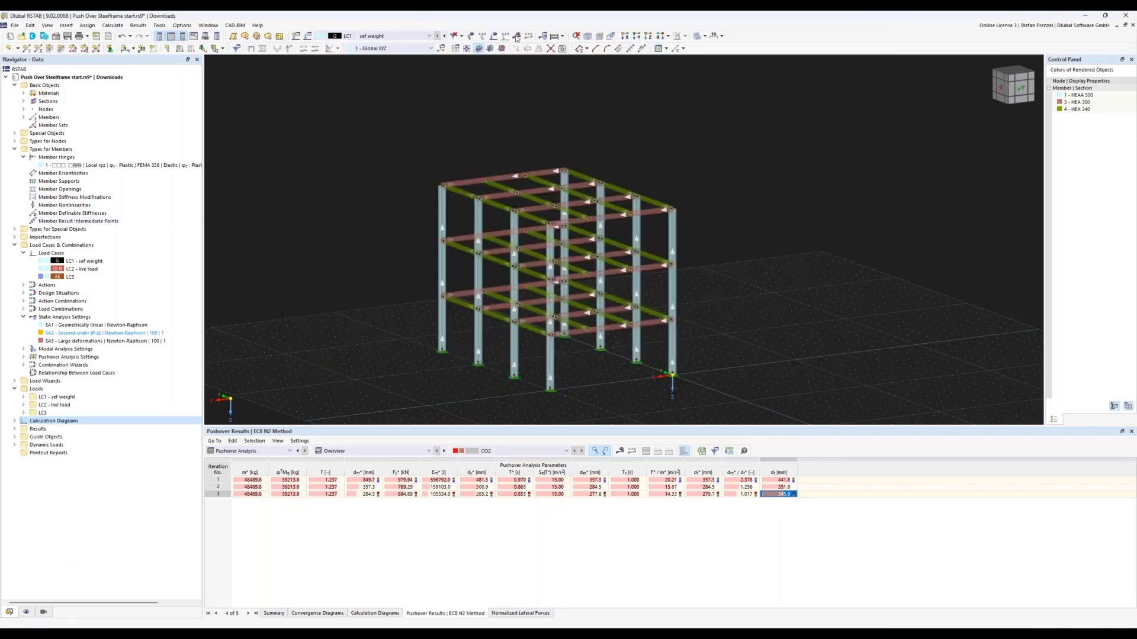
Decline calculating LC1 and display the results of load combination CO2.
{"action": "left_click", "coordinate": [455, 36]}
{"action": "left_click", "coordinate": [631, 363]}
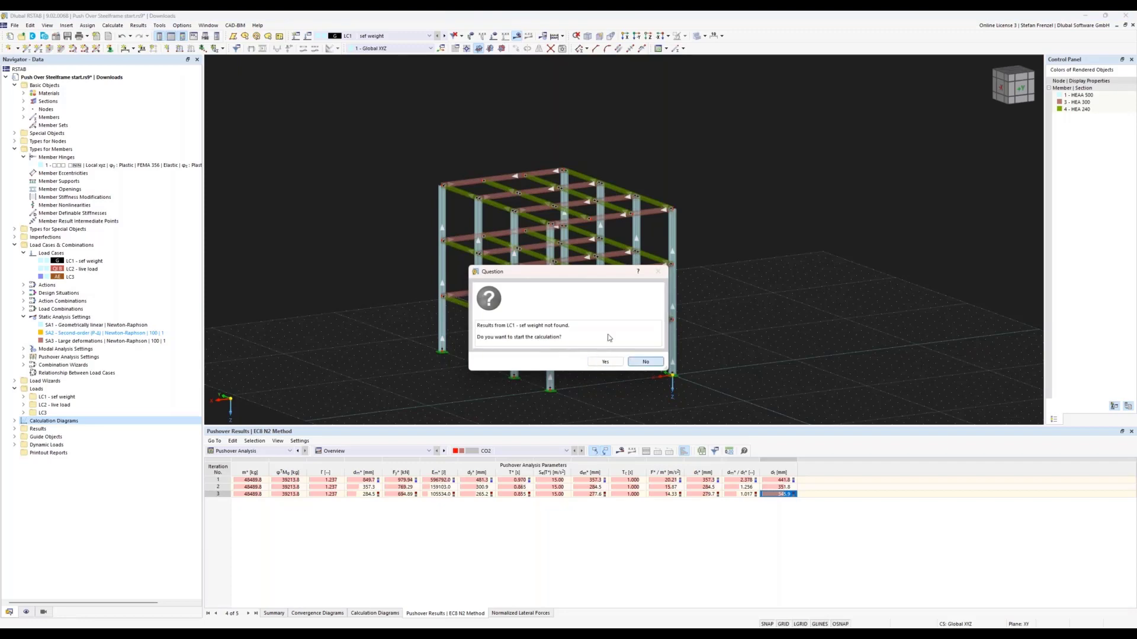
{"action": "left_click", "coordinate": [409, 36]}
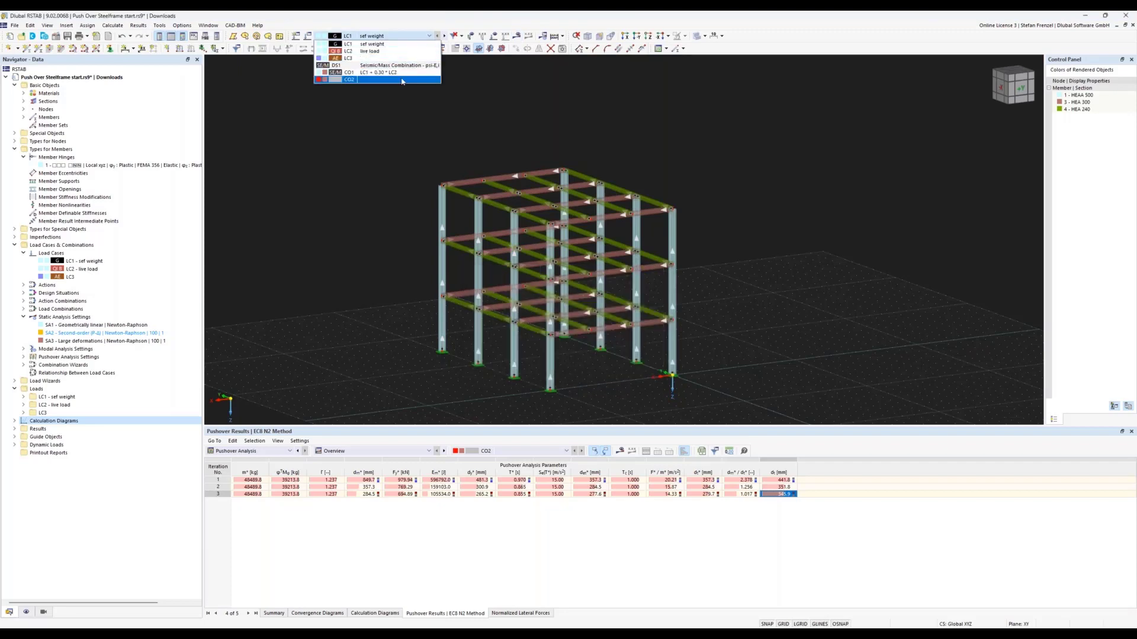
{"action": "left_click", "coordinate": [402, 79]}
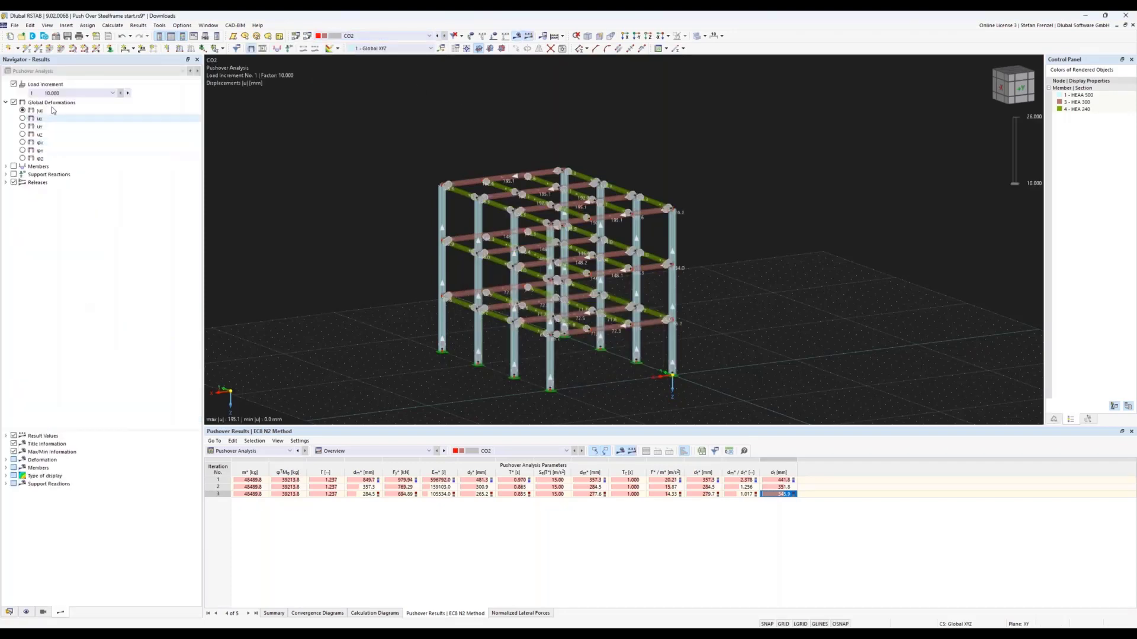
Compare the frame's deformations at successive load increments, ending on increment 74 with load factor 17.300.
{"action": "left_click", "coordinate": [70, 94]}
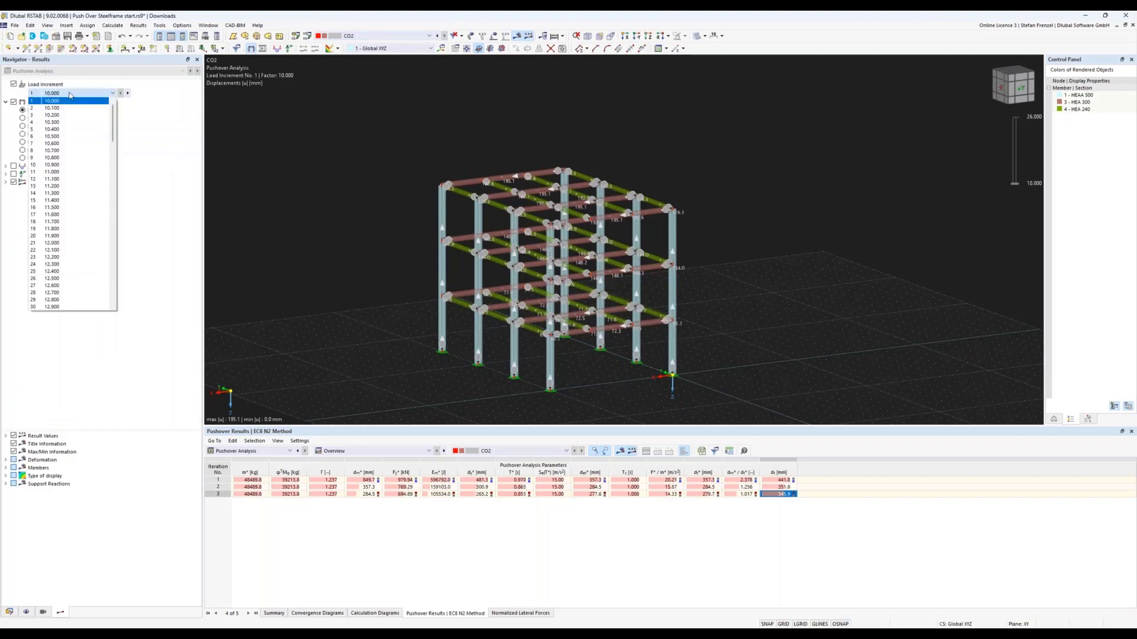
{"action": "left_click", "coordinate": [74, 257]}
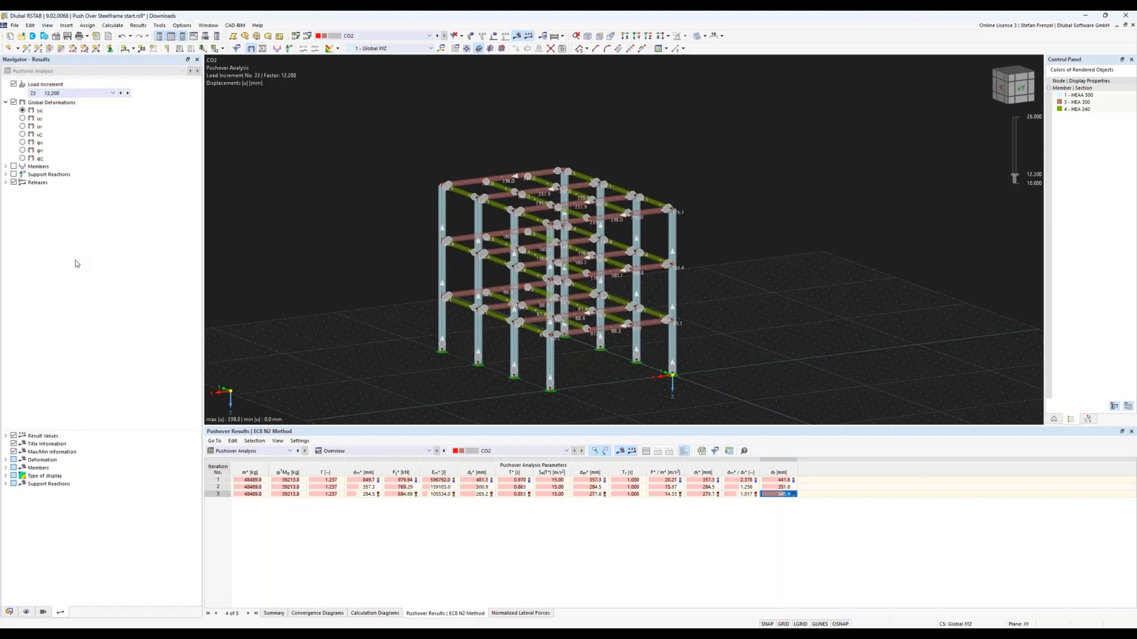
{"action": "left_click", "coordinate": [84, 93]}
{"action": "scroll", "coordinate": [88, 255], "scroll_direction": "down", "scroll_amount": 8}
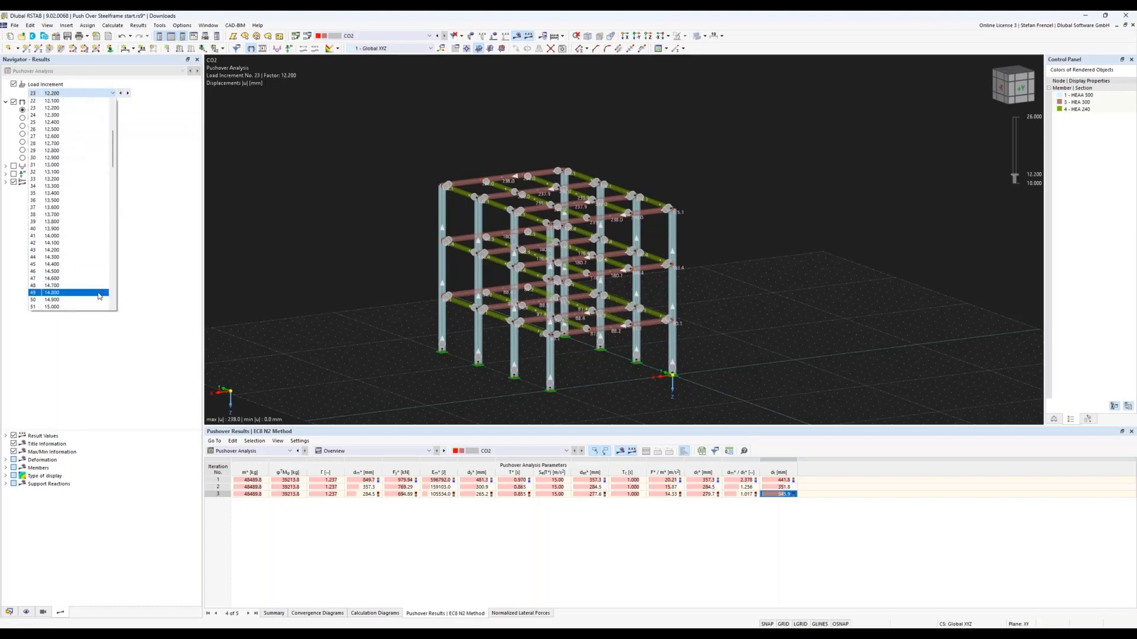
{"action": "left_click", "coordinate": [77, 278]}
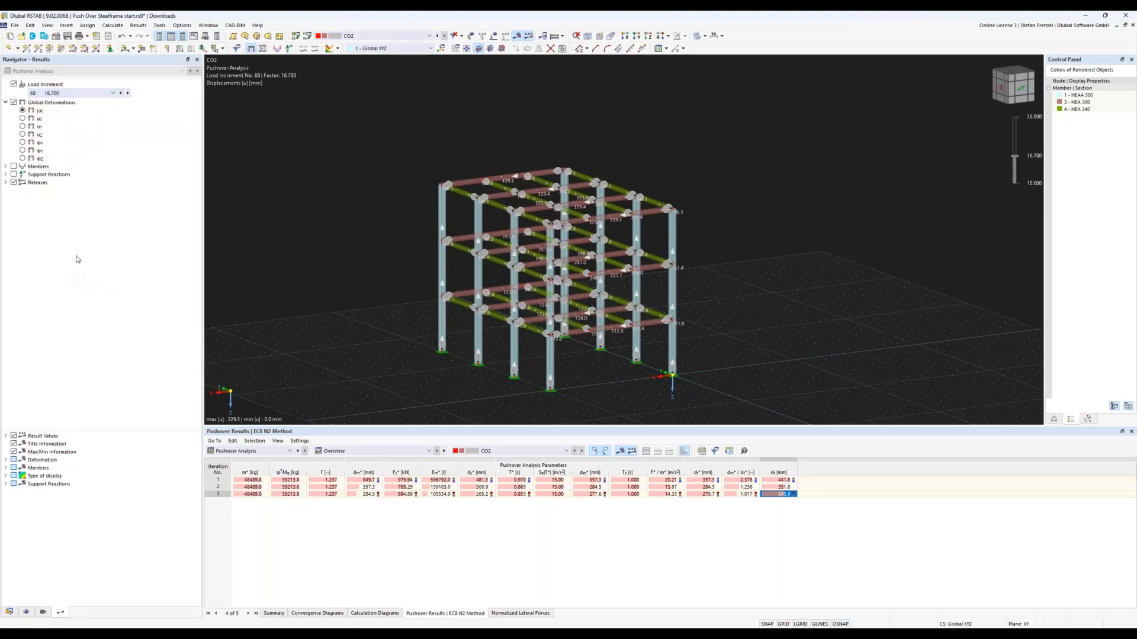
{"action": "left_click", "coordinate": [107, 94]}
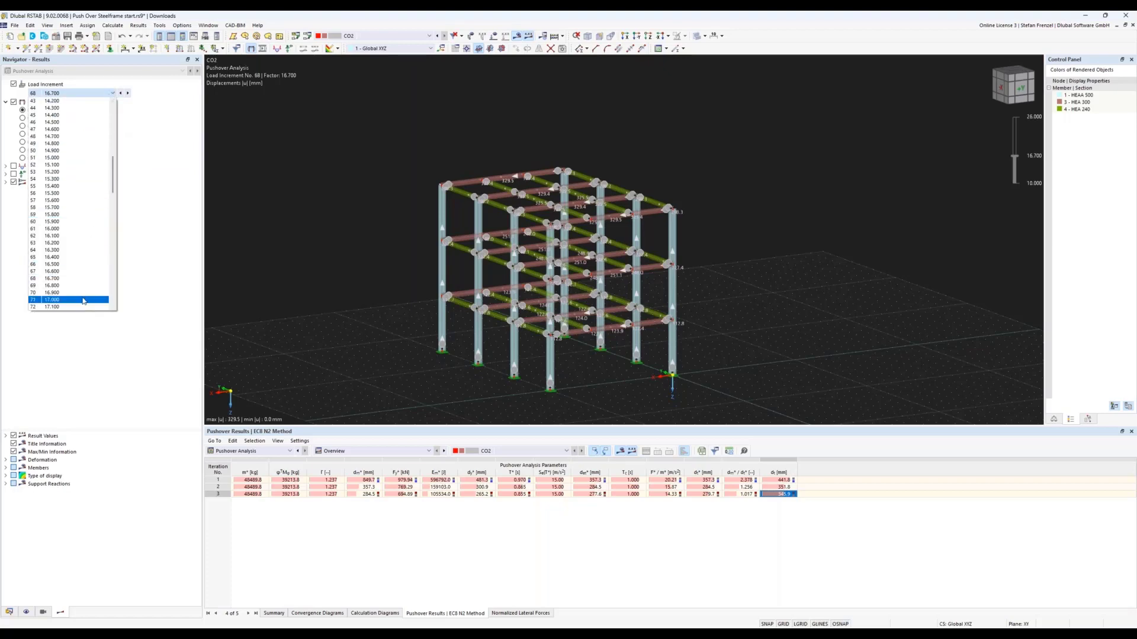
{"action": "left_click", "coordinate": [84, 300]}
{"action": "key", "text": "Down"}
{"action": "key", "text": "Down"}
{"action": "key", "text": "Down"}
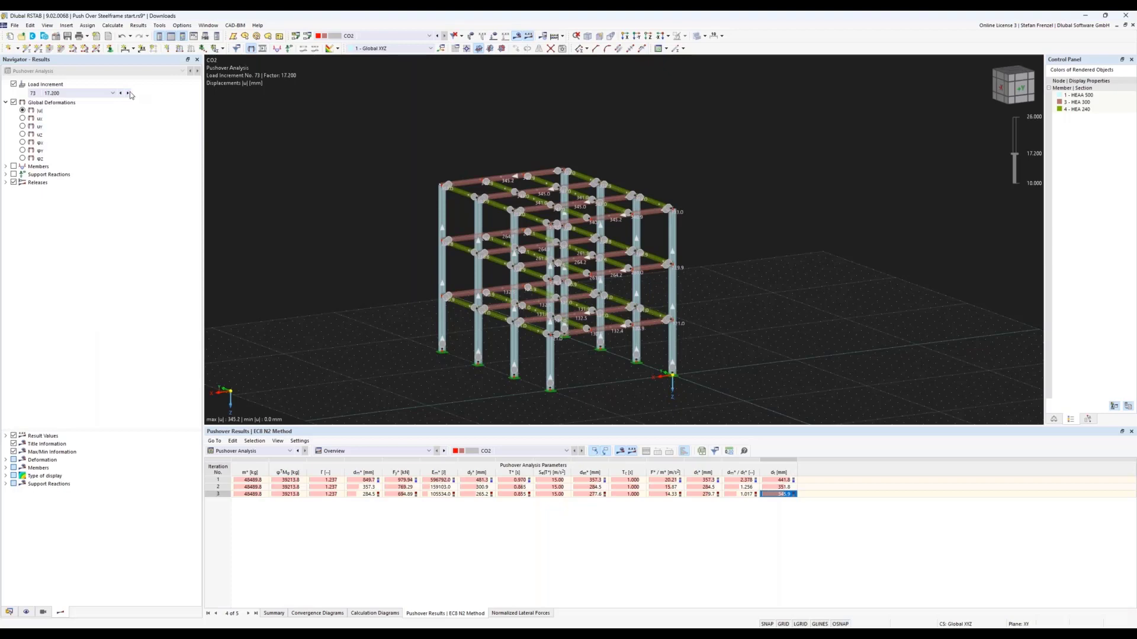
{"action": "left_click", "coordinate": [127, 93]}
View the frame from its front side and display the plastic hinge results by Diagram Zone.
{"action": "scroll", "coordinate": [355, 213], "scroll_direction": "down", "scroll_amount": 3}
{"action": "scroll", "coordinate": [391, 210], "scroll_direction": "up", "scroll_amount": 5}
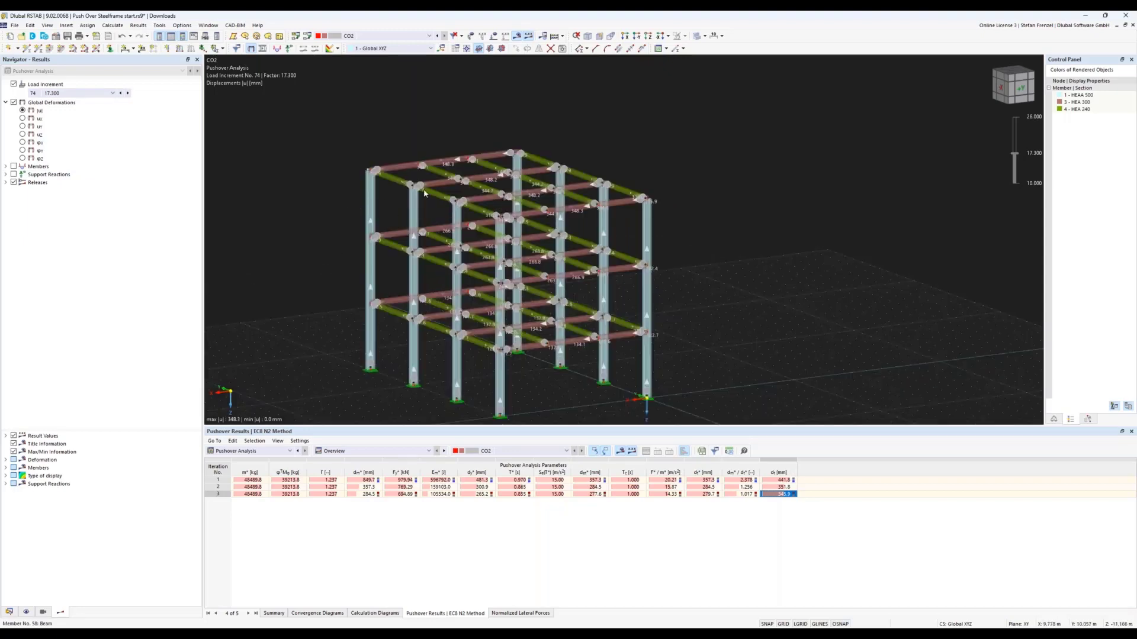
{"action": "scroll", "coordinate": [424, 190], "scroll_direction": "down", "scroll_amount": 1}
{"action": "scroll", "coordinate": [424, 188], "scroll_direction": "up", "scroll_amount": 1}
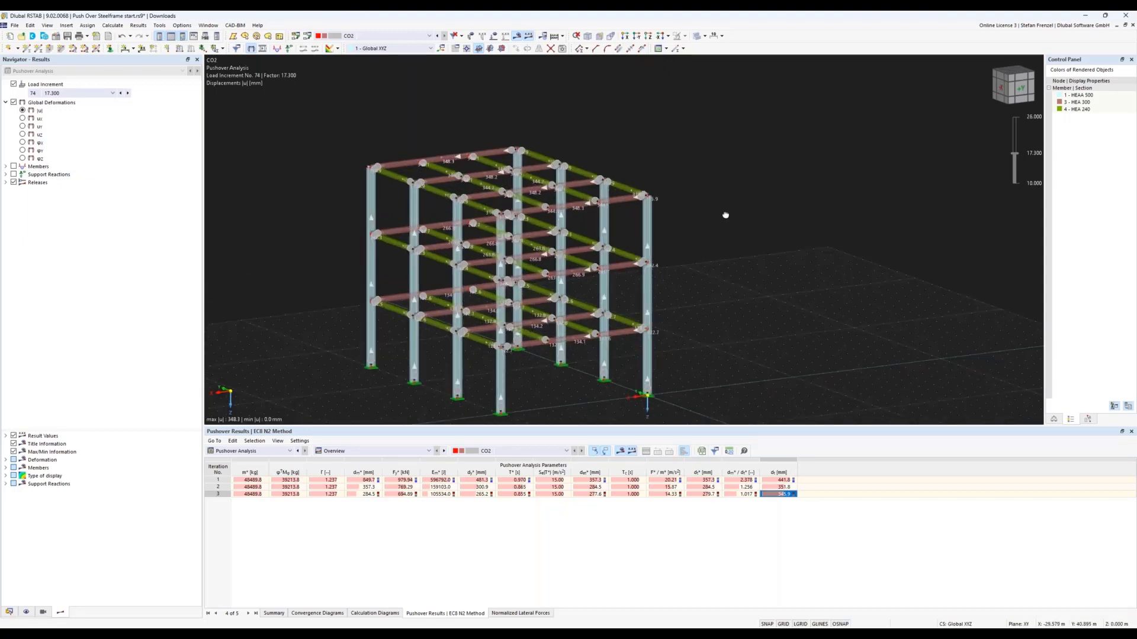
{"action": "right_click_drag", "start_coordinate": [725, 215], "coordinate": [663, 217]}
{"action": "left_click", "coordinate": [380, 263]}
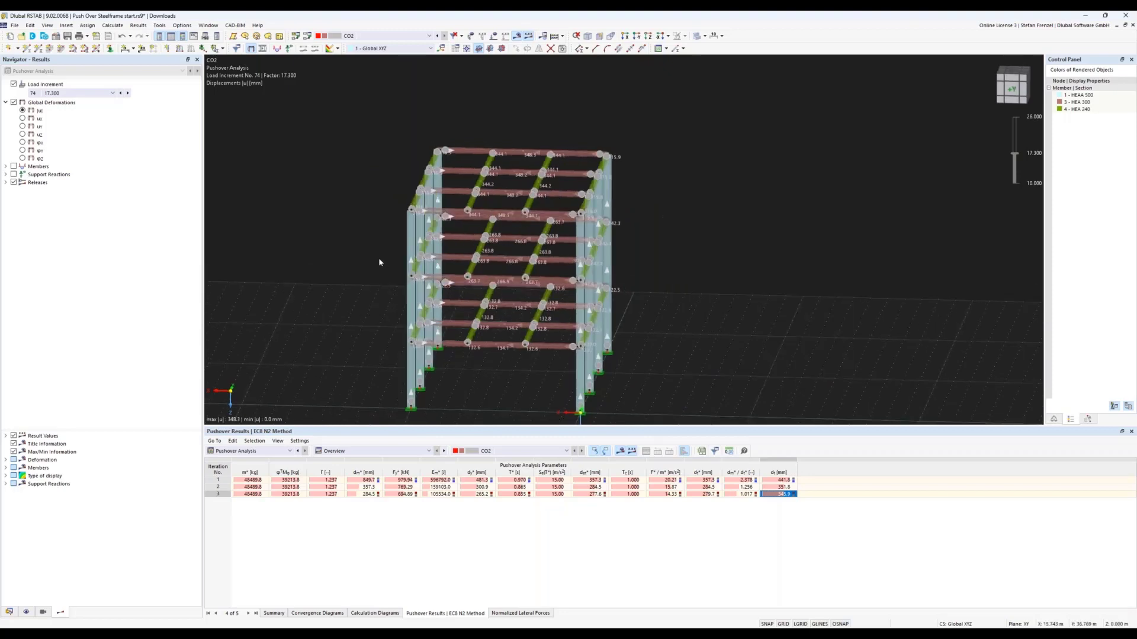
{"action": "left_click", "coordinate": [6, 182]}
{"action": "left_click", "coordinate": [15, 190]}
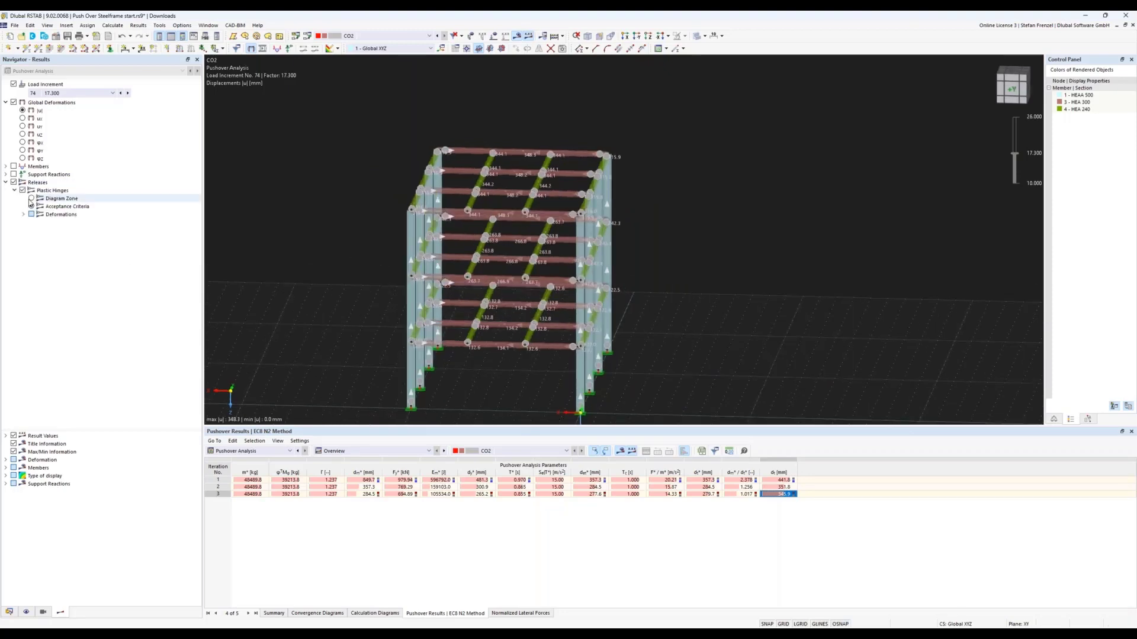
{"action": "left_click", "coordinate": [32, 199]}
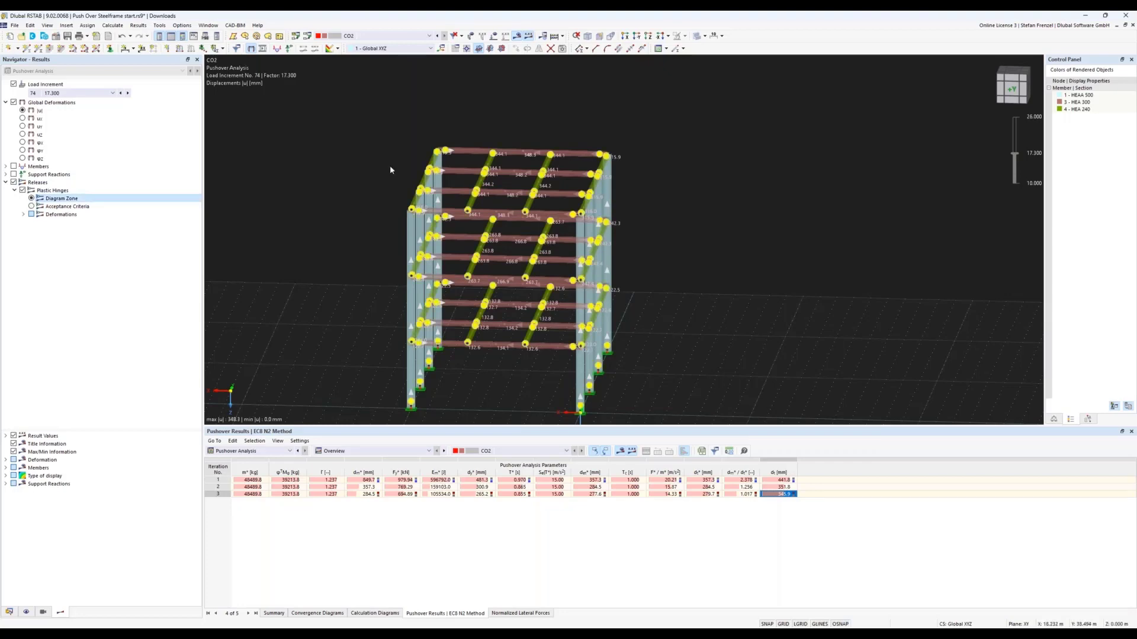
Examine the φy plastic diagram of the FEMA 356 member hinge, checking points -B and A against the zone colours.
{"action": "scroll", "coordinate": [389, 170], "scroll_direction": "up", "scroll_amount": 3}
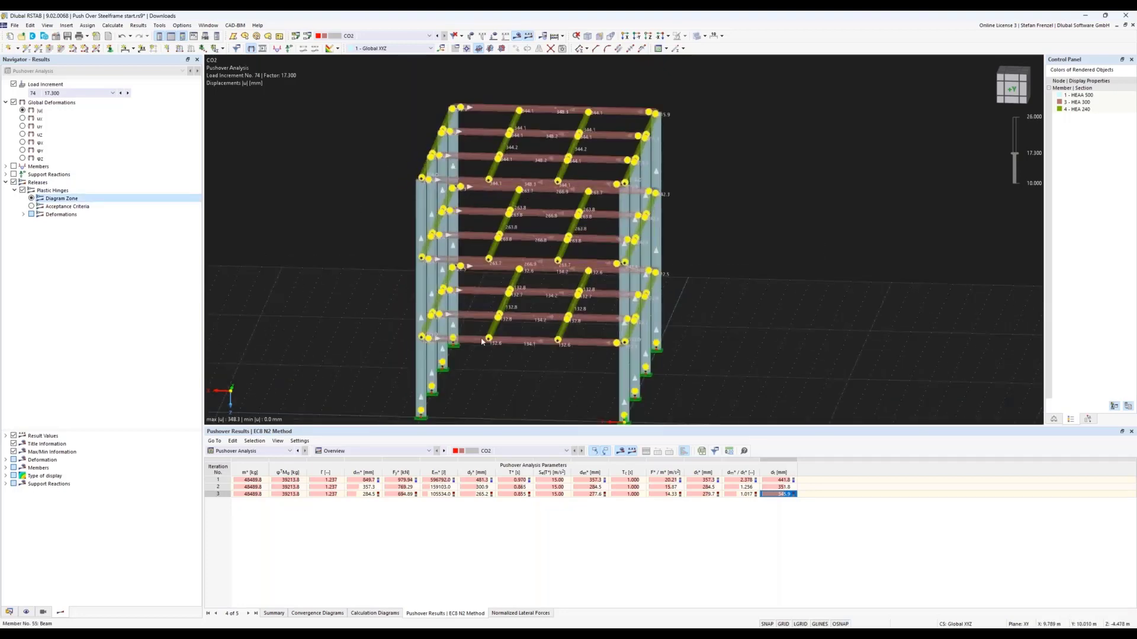
{"action": "double_click", "coordinate": [507, 345]}
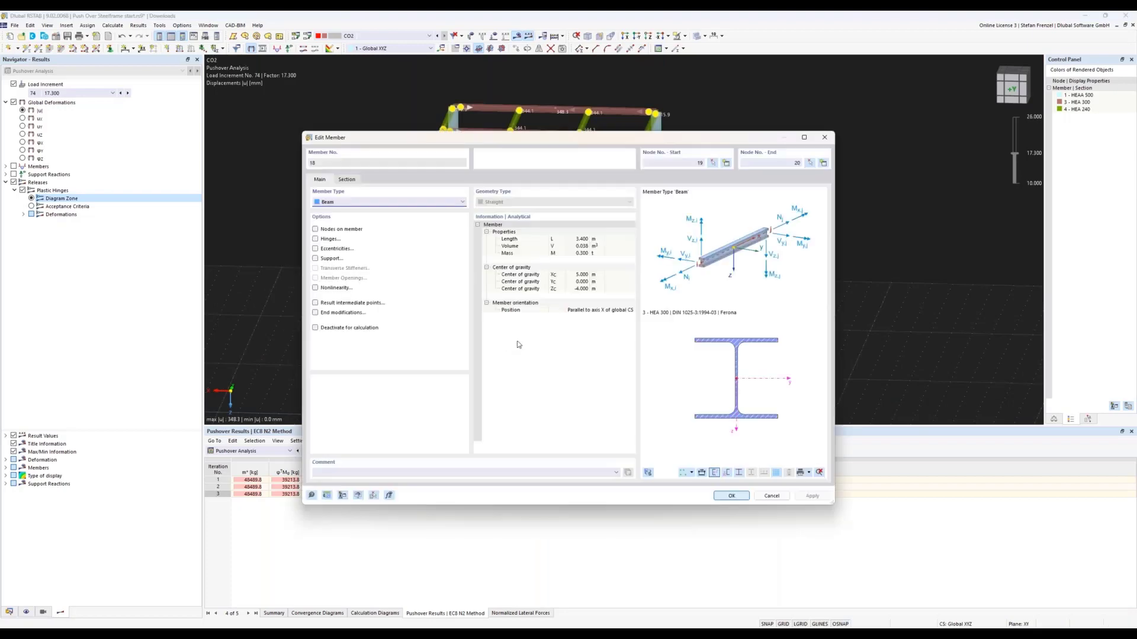
{"action": "left_click", "coordinate": [772, 498]}
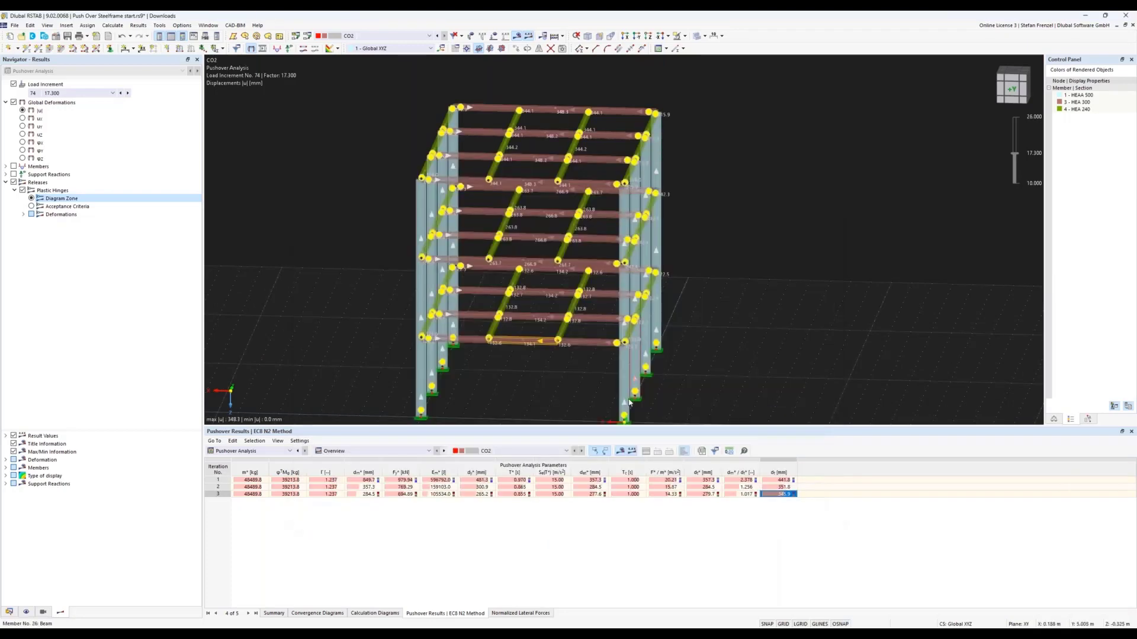
{"action": "left_click", "coordinate": [9, 611]}
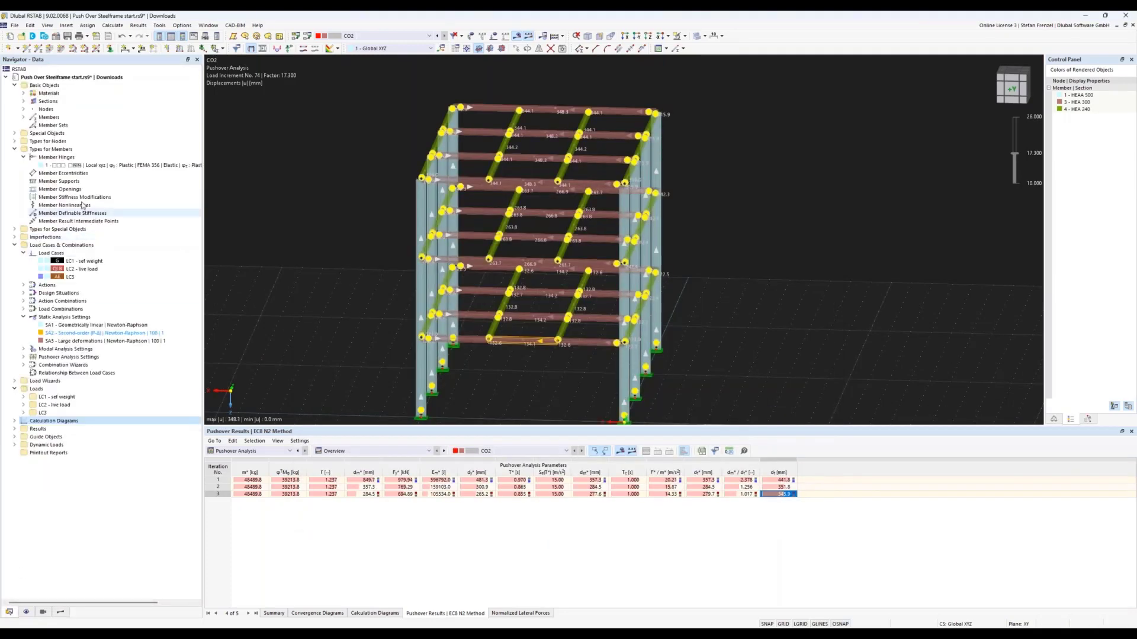
{"action": "left_click", "coordinate": [96, 168]}
{"action": "double_click", "coordinate": [96, 168]}
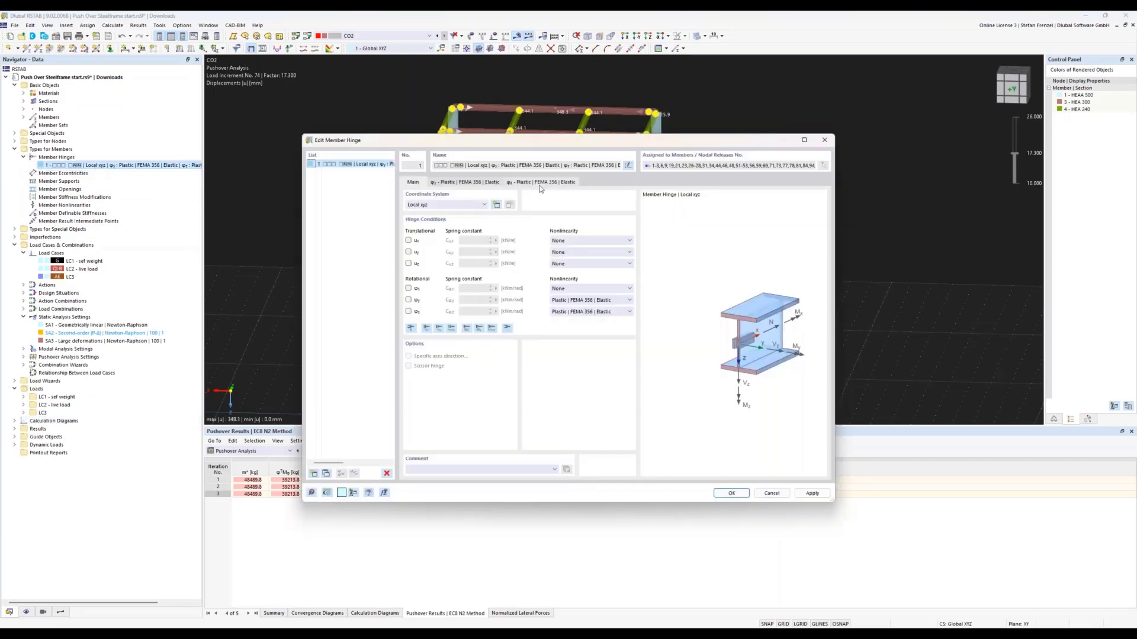
{"action": "left_click", "coordinate": [496, 183]}
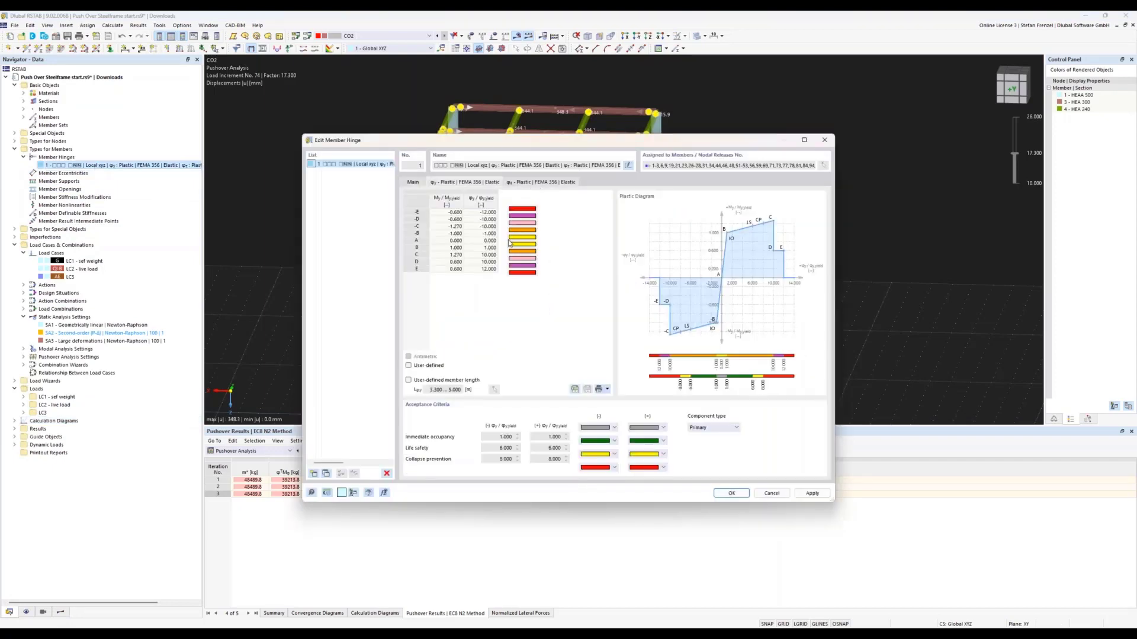
{"action": "left_click", "coordinate": [488, 234]}
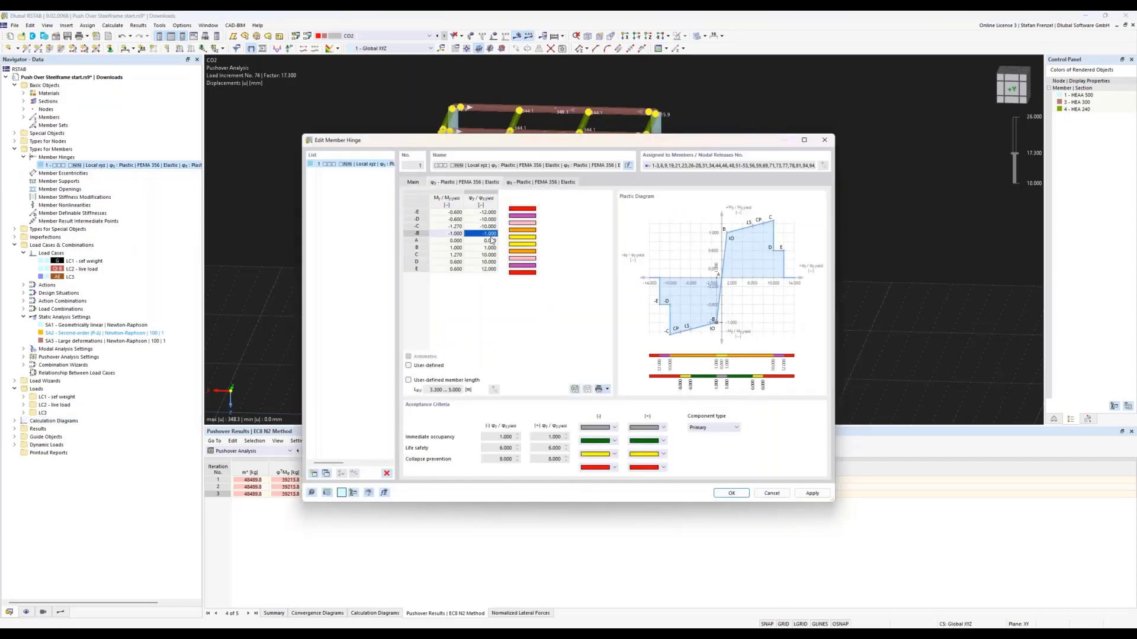
{"action": "left_click", "coordinate": [491, 243]}
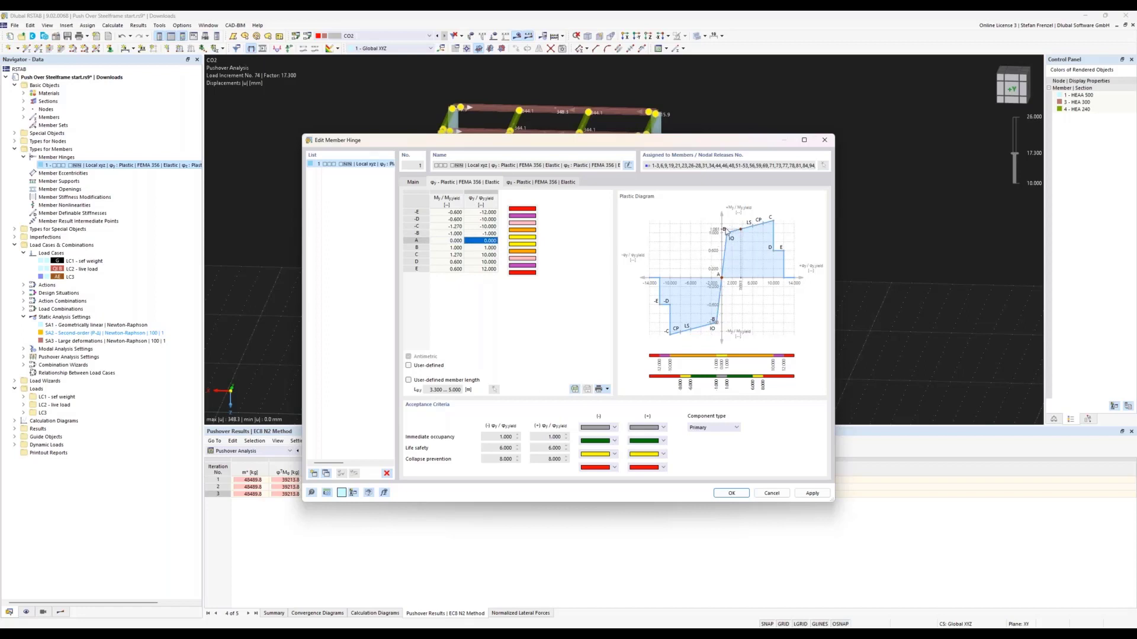
{"action": "left_click", "coordinate": [732, 494]}
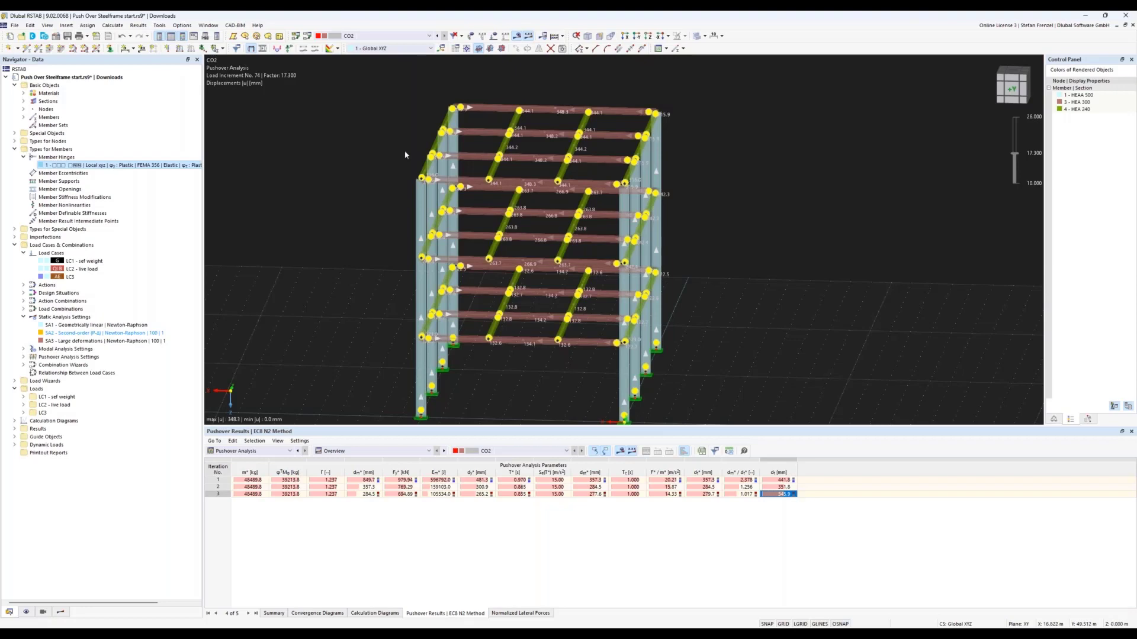
Add load combination CO3 for another pushover analysis.
{"action": "scroll", "coordinate": [403, 134], "scroll_direction": "down", "scroll_amount": 2}
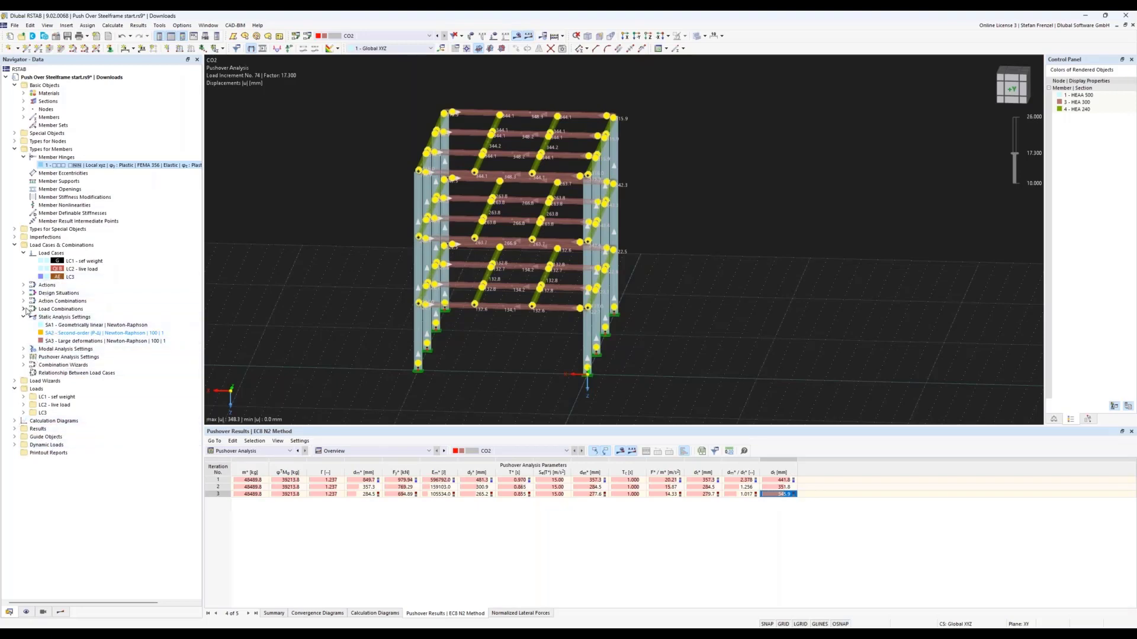
{"action": "double_click", "coordinate": [59, 308]}
{"action": "left_click", "coordinate": [60, 325]}
{"action": "right_click", "coordinate": [59, 324]}
{"action": "left_click", "coordinate": [169, 334]}
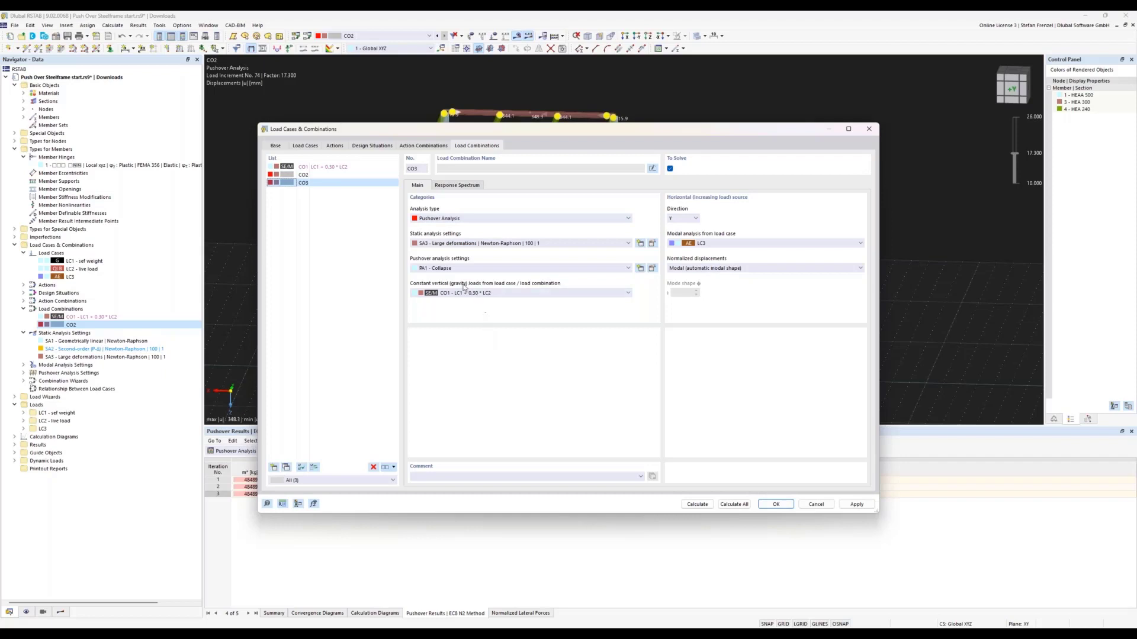
Create a new response spectrum for CO3 defined according to standard EN 1998-1 | CEN | 2013-05.
{"action": "left_click", "coordinate": [456, 186]}
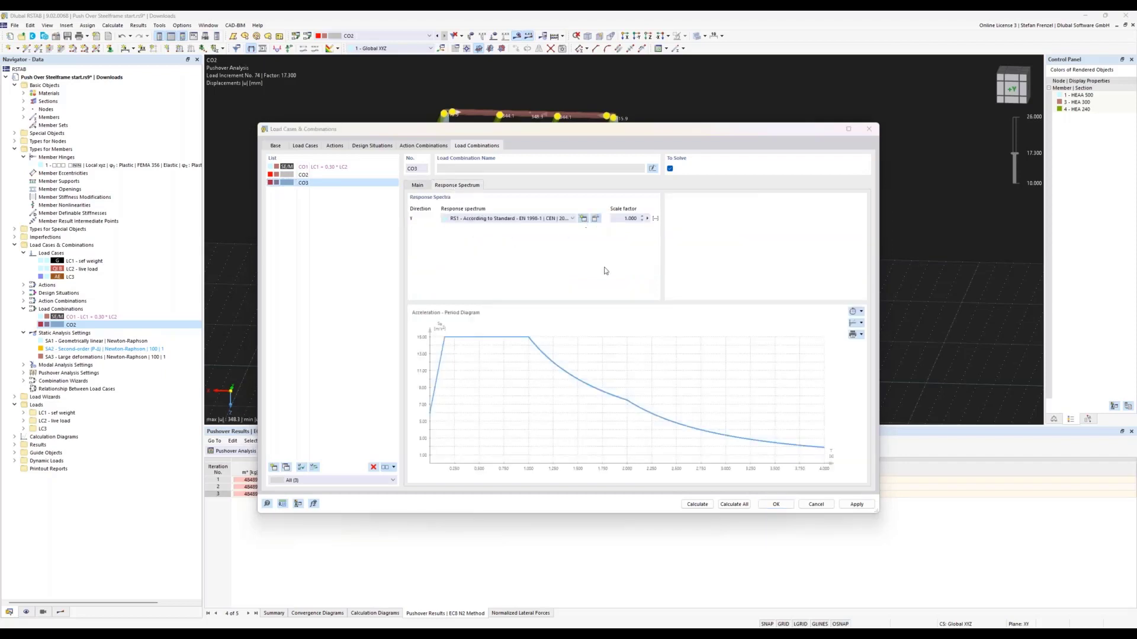
{"action": "left_click", "coordinate": [583, 219]}
{"action": "left_click", "coordinate": [522, 203]}
{"action": "left_click", "coordinate": [515, 234]}
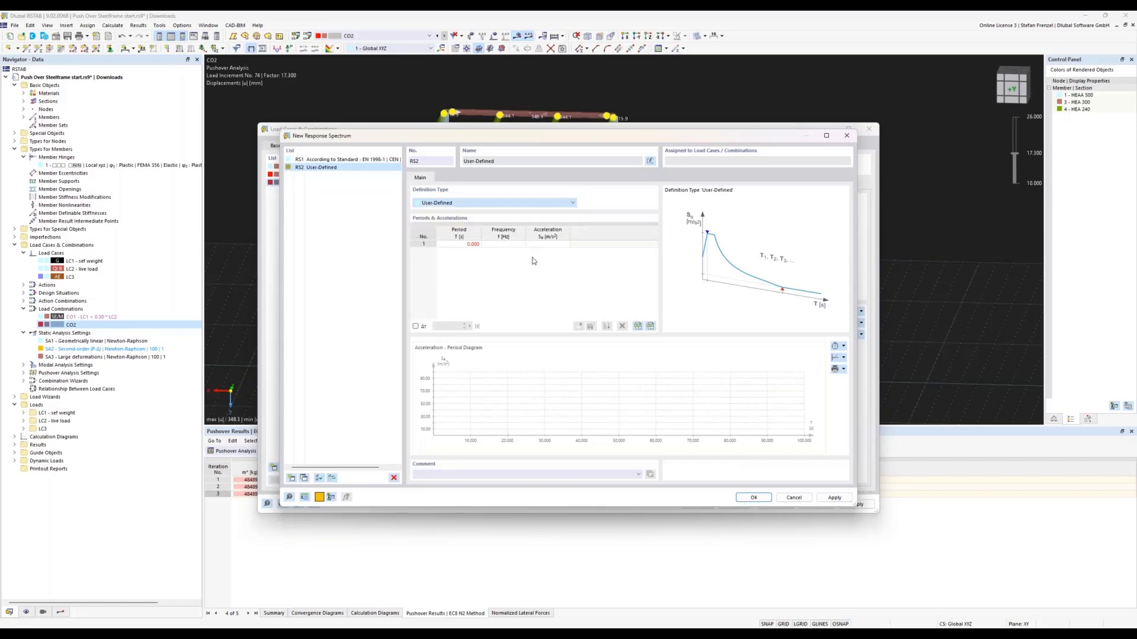
Set the new response spectrum to Elastic Spectrum with a reference peak ground acceleration of 12 m/s² and assign it to CO3.
{"action": "left_click", "coordinate": [563, 240]}
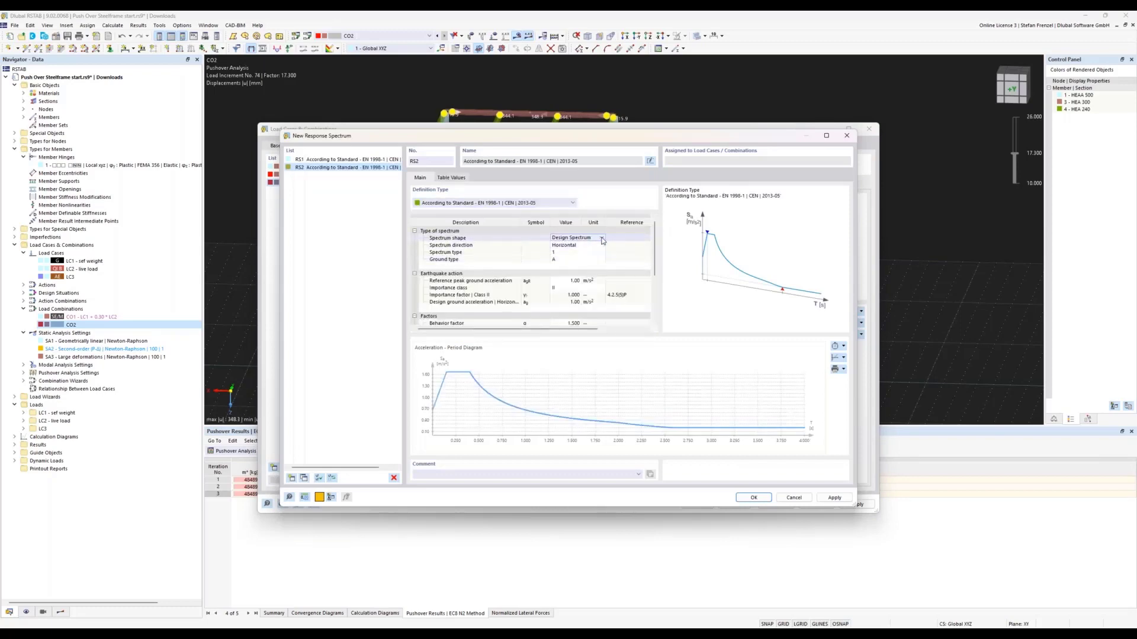
{"action": "left_click", "coordinate": [564, 239]}
{"action": "left_click", "coordinate": [569, 247]}
{"action": "left_click", "coordinate": [572, 280]}
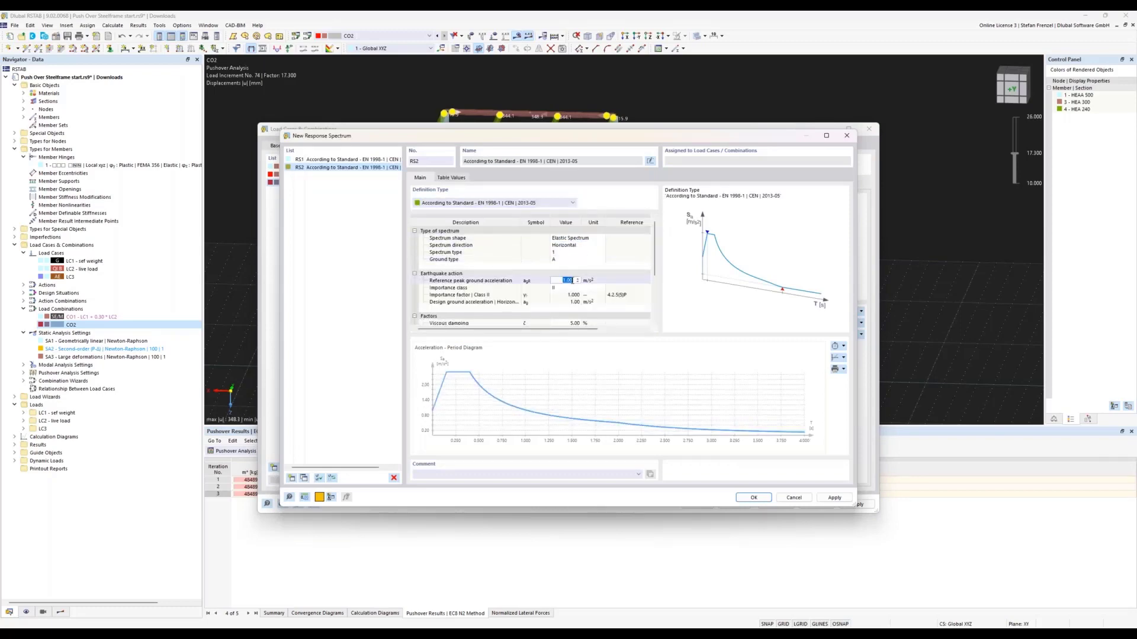
{"action": "type", "text": "12"}
{"action": "key", "text": "Return"}
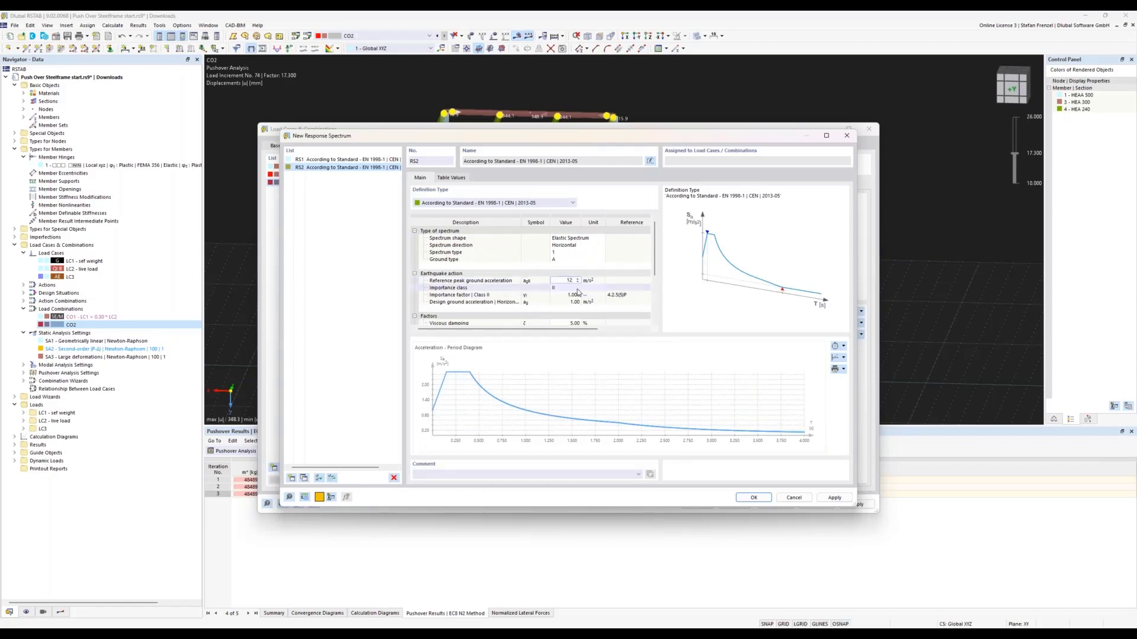
{"action": "scroll", "coordinate": [533, 291], "scroll_direction": "down", "scroll_amount": 2}
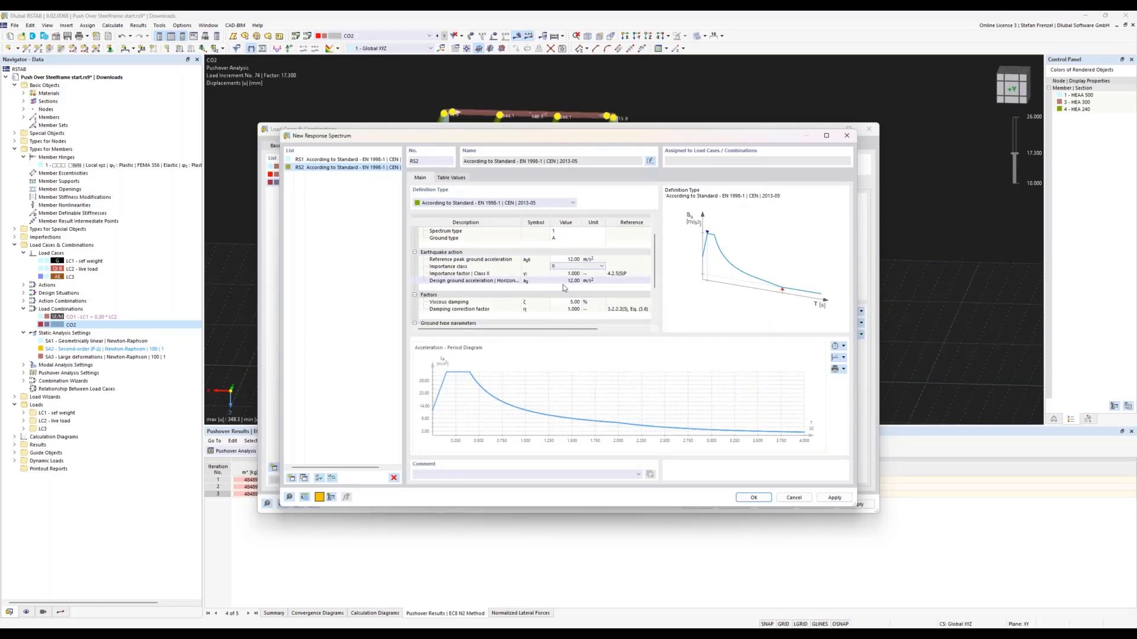
{"action": "scroll", "coordinate": [560, 292], "scroll_direction": "down", "scroll_amount": 3}
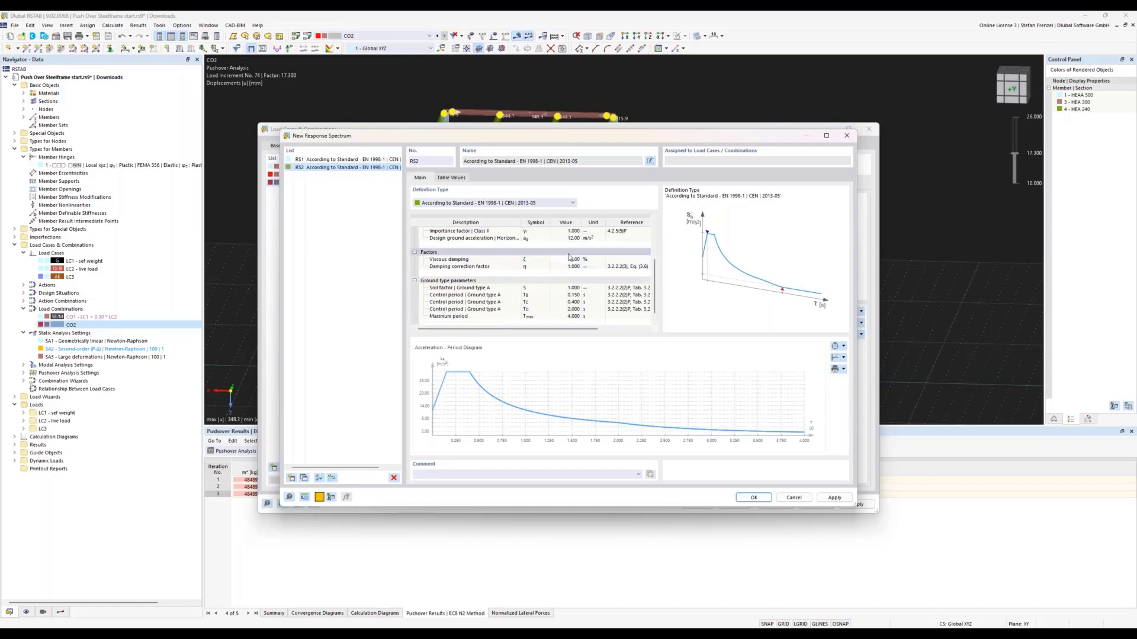
{"action": "scroll", "coordinate": [568, 253], "scroll_direction": "up", "scroll_amount": 5}
{"action": "left_click", "coordinate": [578, 259]}
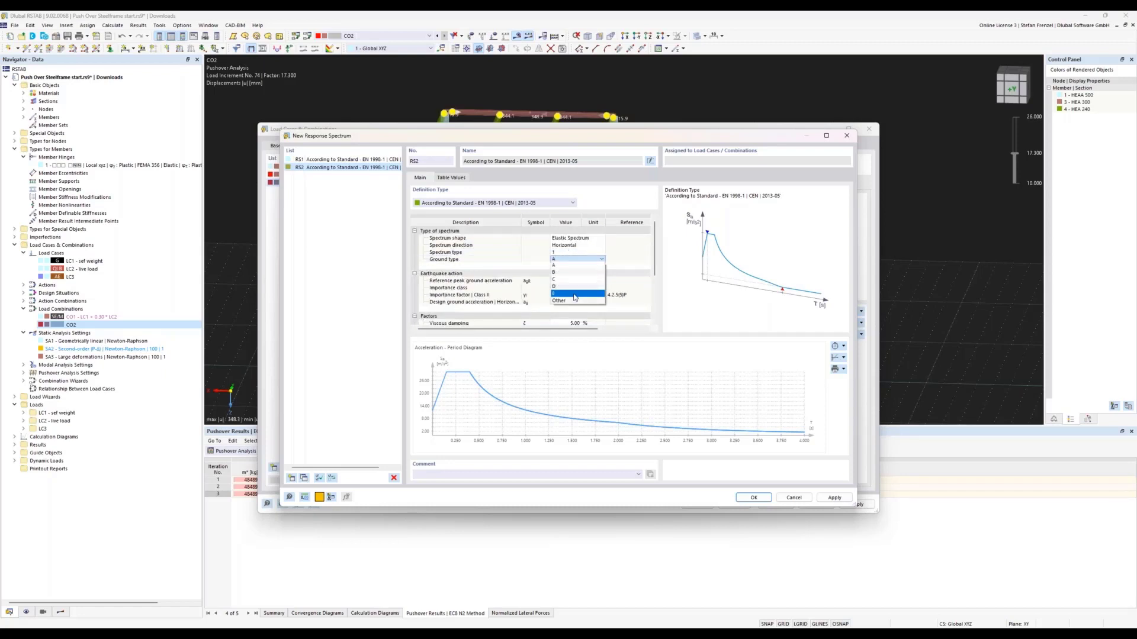
{"action": "key", "text": "Escape"}
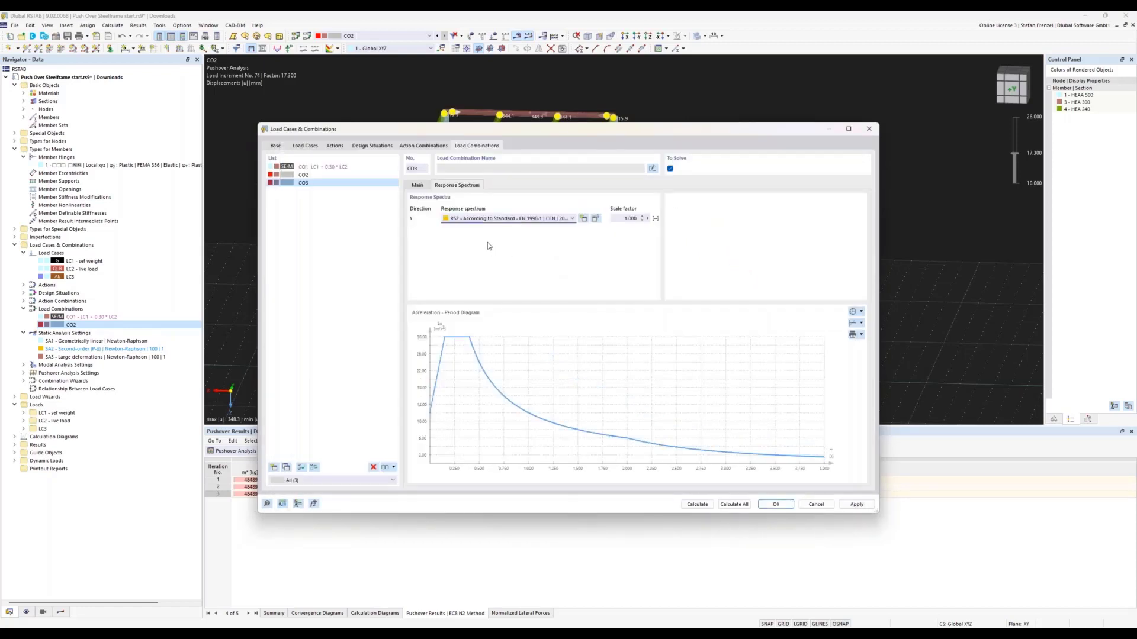
Create new pushover analysis settings for CO3 with initial load factor 20, capacity curve end at Collapse, and an iterative difference limit of 15 %.
{"action": "left_click", "coordinate": [428, 187]}
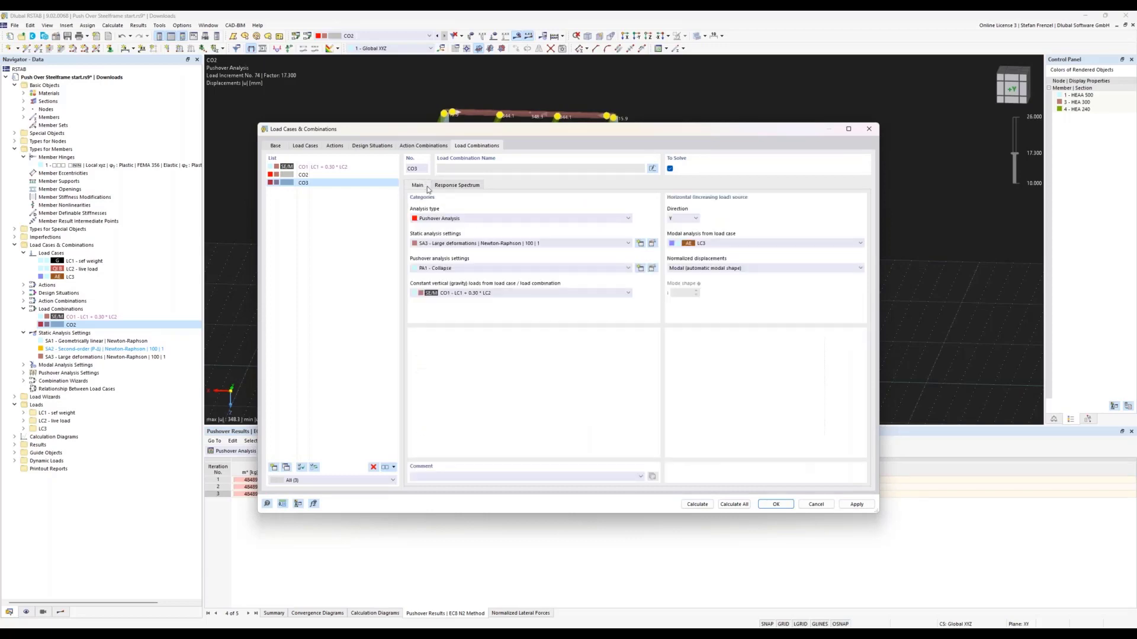
{"action": "left_click", "coordinate": [640, 271]}
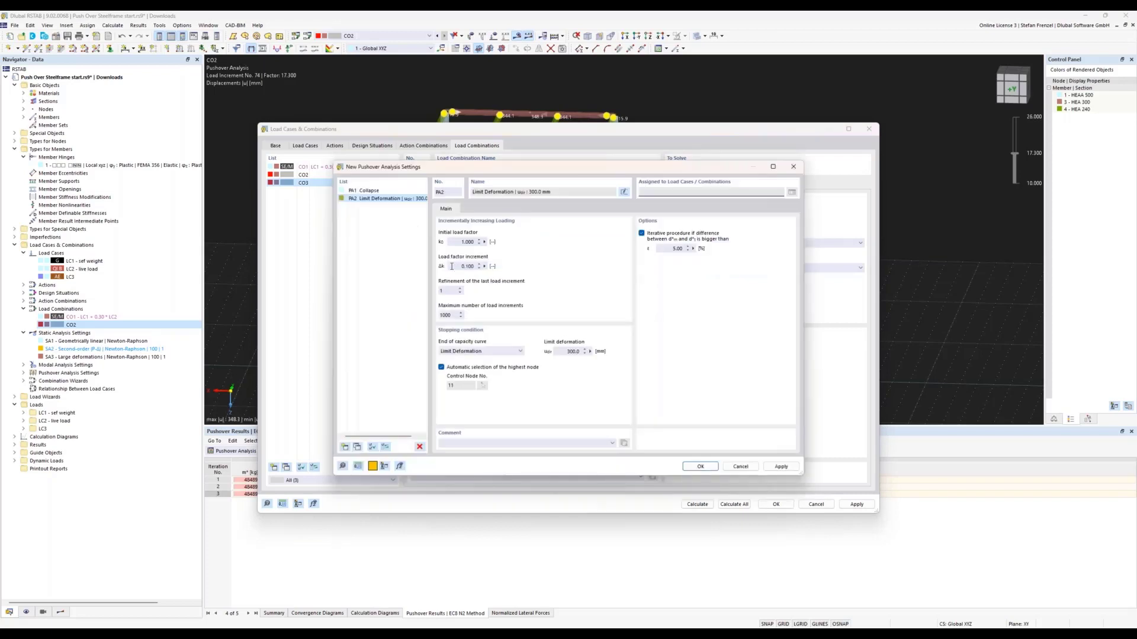
{"action": "left_click_drag", "start_coordinate": [455, 242], "coordinate": [496, 245]}
{"action": "left_click", "coordinate": [515, 353]}
{"action": "left_click", "coordinate": [507, 367]}
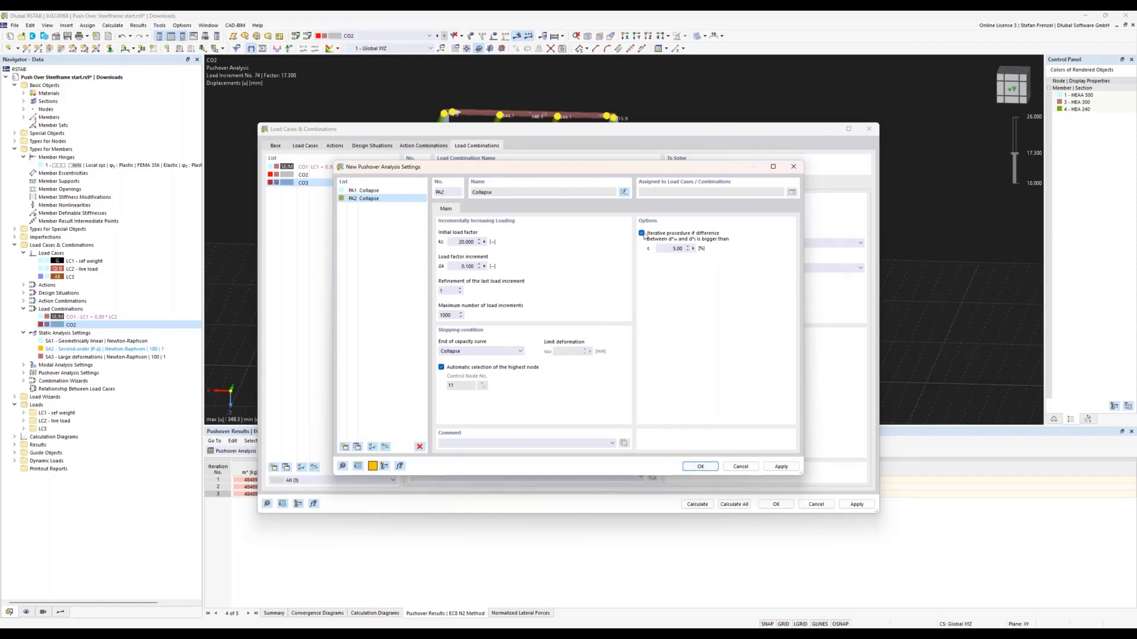
{"action": "left_click", "coordinate": [669, 248]}
{"action": "type", "text": "15"}
{"action": "left_click", "coordinate": [701, 467]}
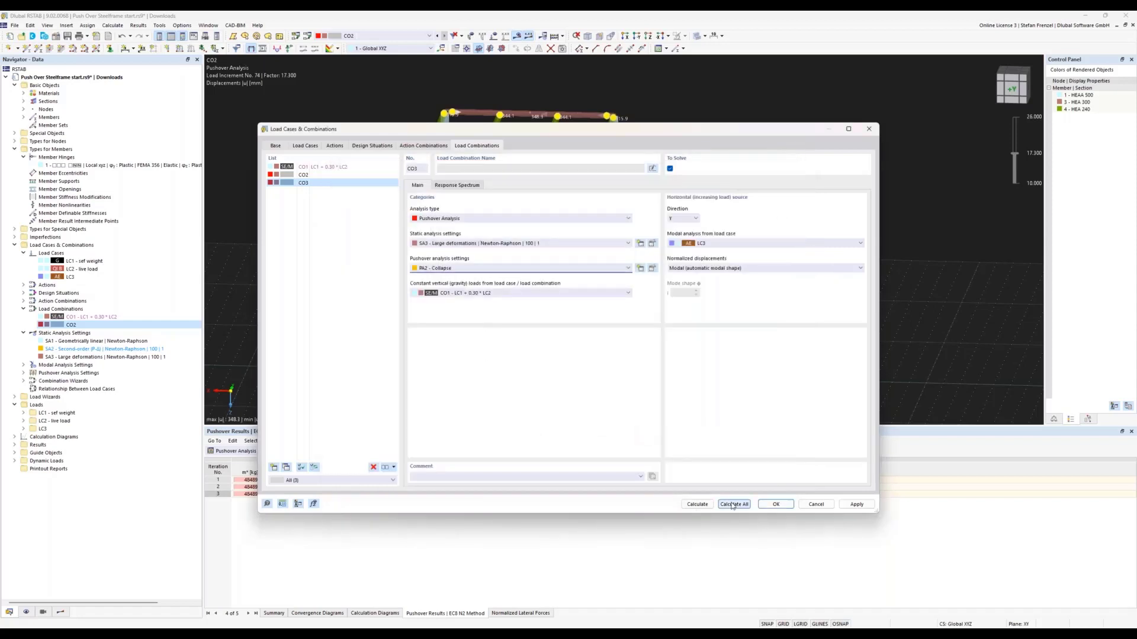
Calculate load combination CO3 and display its plastic hinges by acceptance criteria on the deformed steel frame.
{"action": "left_click", "coordinate": [707, 506]}
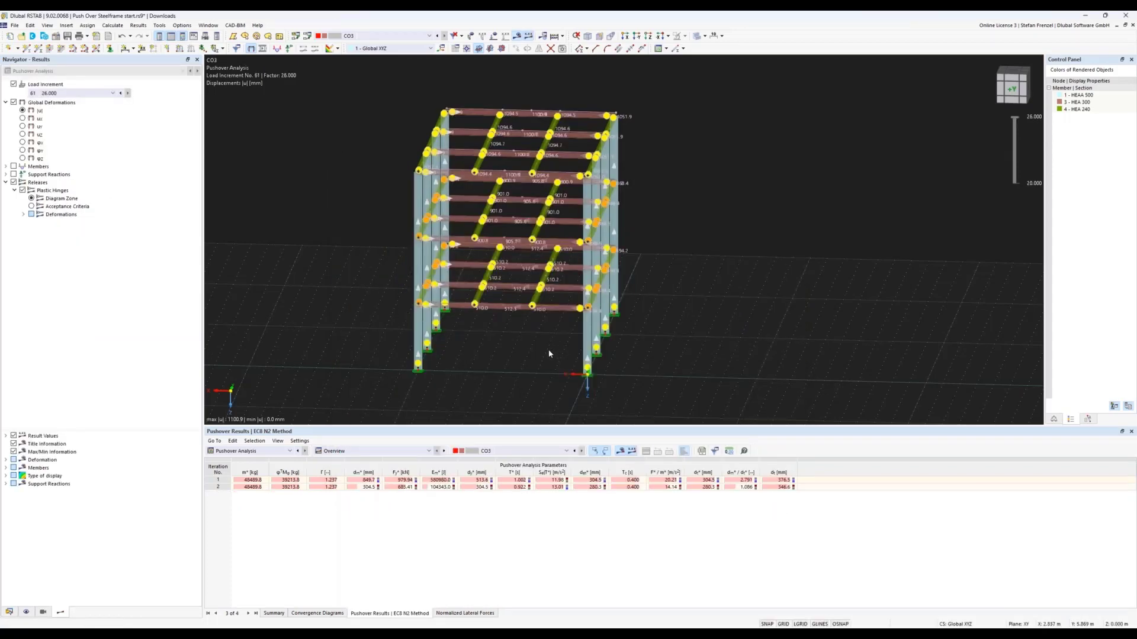
{"action": "middle_click_drag", "start_coordinate": [534, 351], "coordinate": [415, 217], "text": "ctrl"}
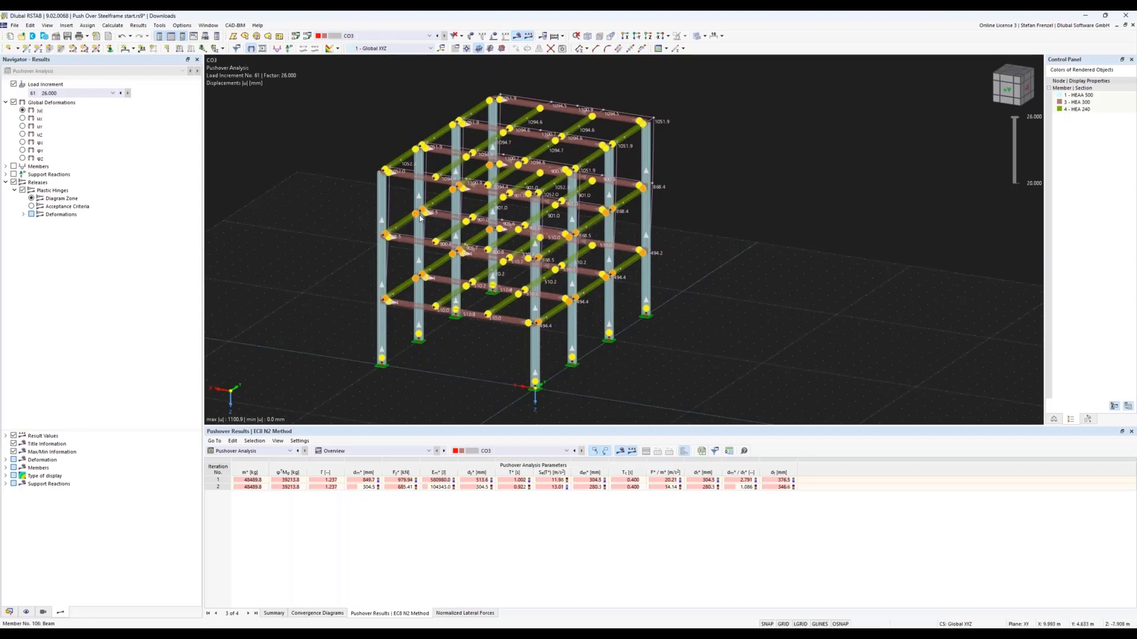
{"action": "mouse_move", "coordinate": [452, 192]}
{"action": "left_click", "coordinate": [32, 207]}
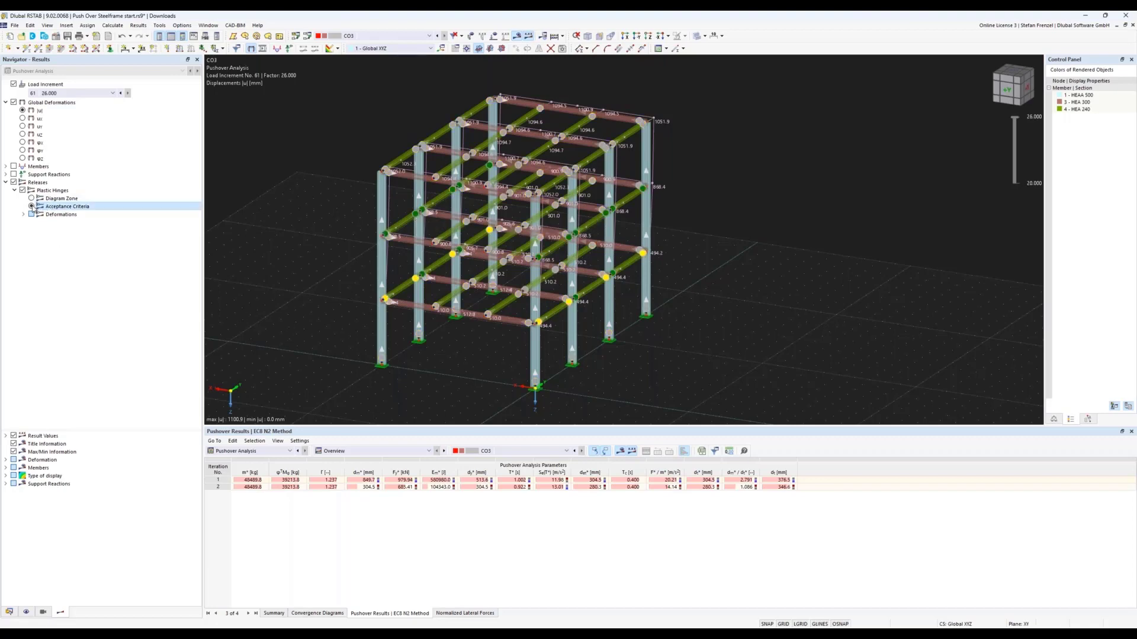
{"action": "middle_click_drag", "start_coordinate": [318, 367], "coordinate": [414, 343], "text": "ctrl"}
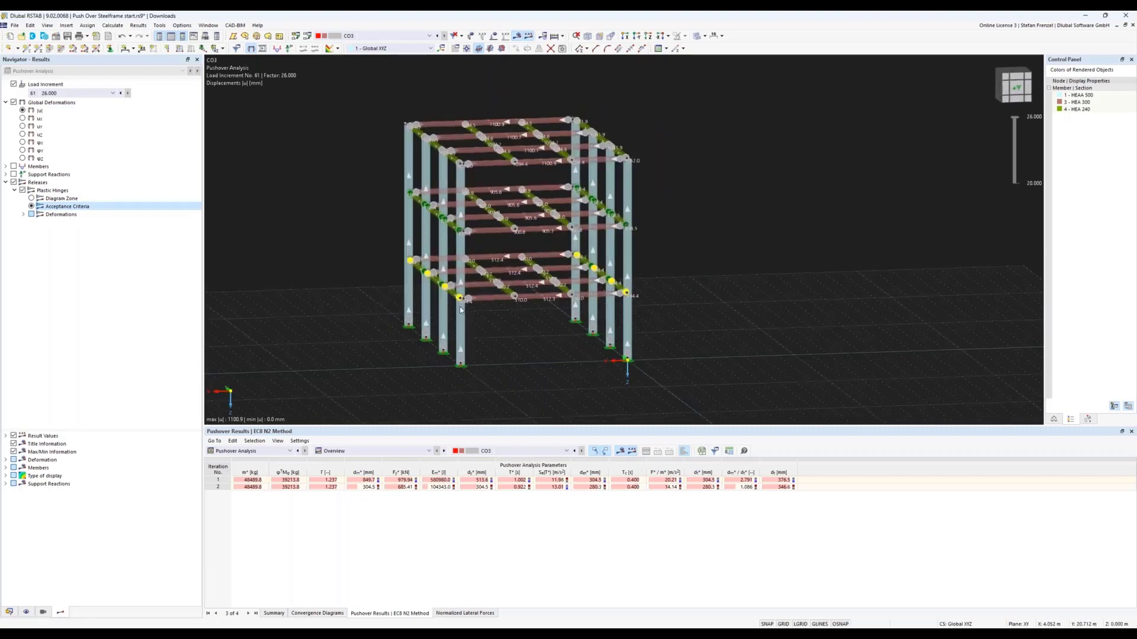
Review the plastic diagram and acceptance criteria for rotation φy of member hinge 1.
{"action": "left_click", "coordinate": [10, 613]}
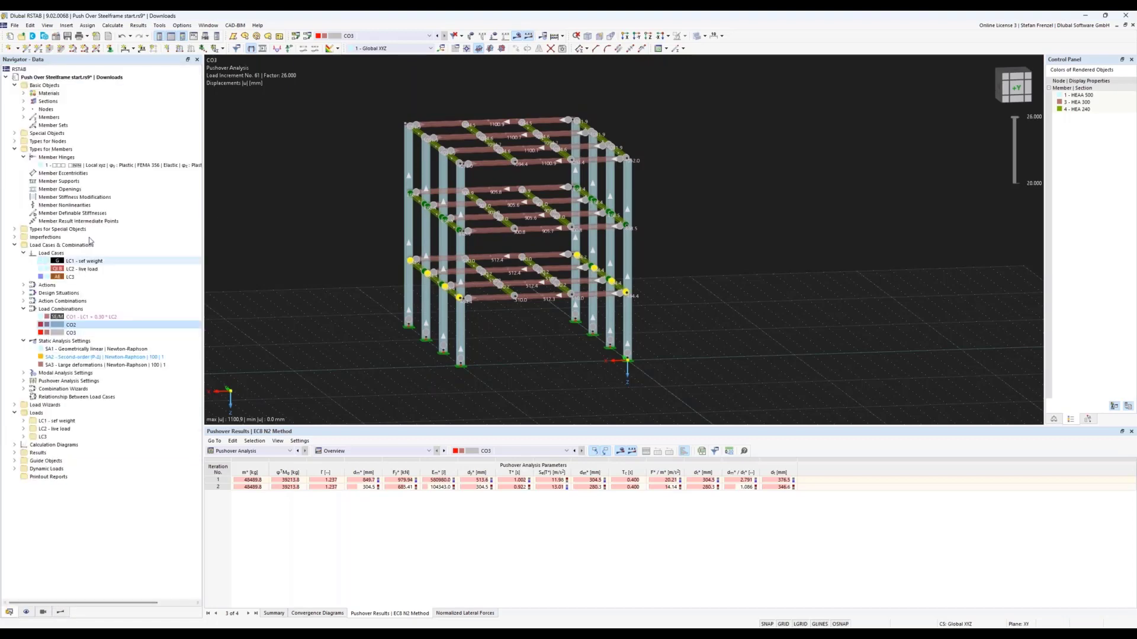
{"action": "double_click", "coordinate": [118, 166]}
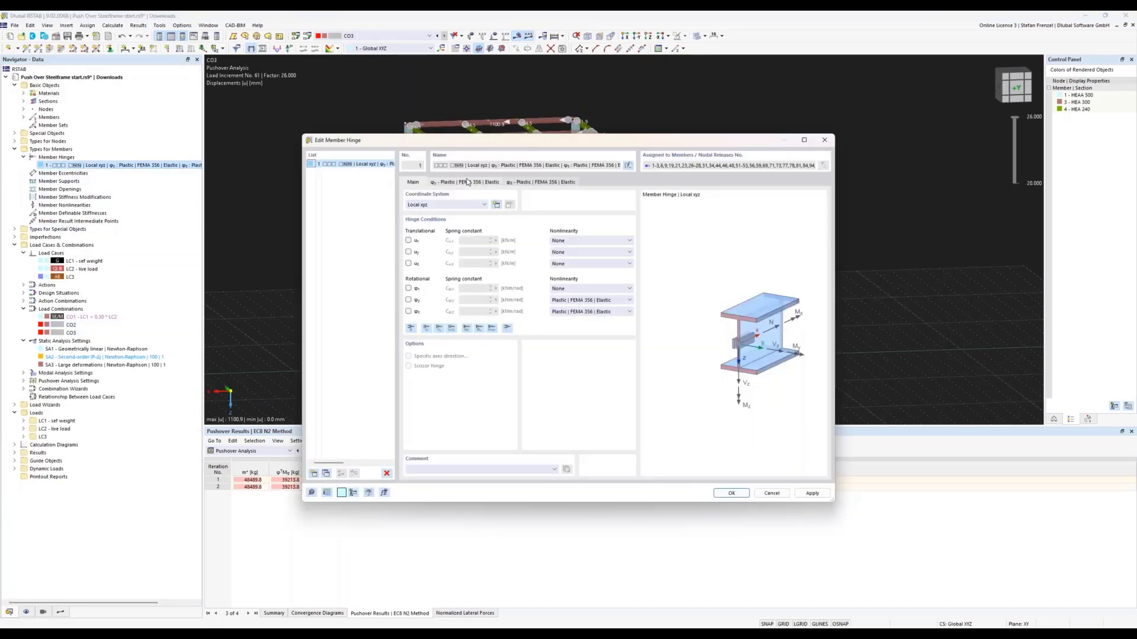
{"action": "left_click", "coordinate": [467, 182]}
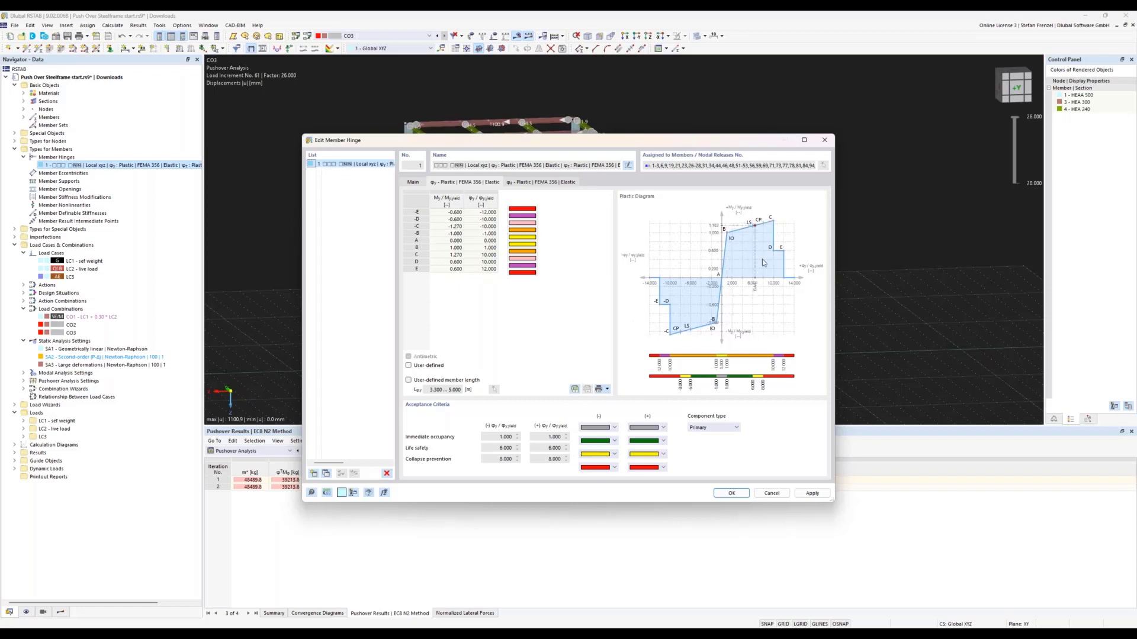
{"action": "left_click", "coordinate": [732, 493]}
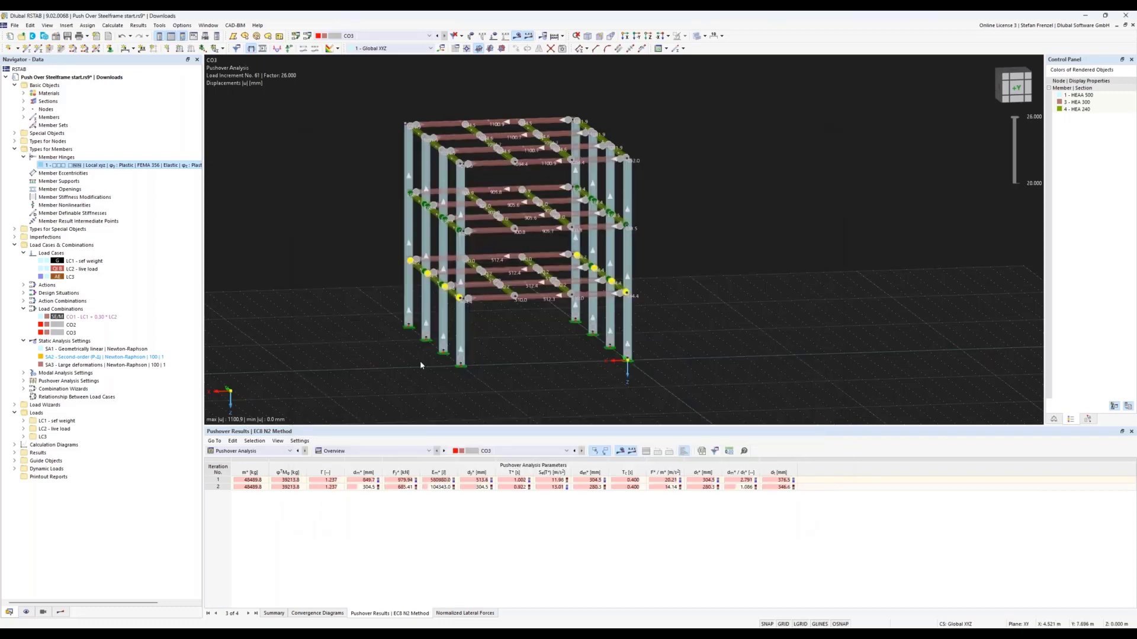
Display the plastic hinges by diagram zone and check the target displacement of iteration 2 in CO3's pushover results.
{"action": "left_click", "coordinate": [60, 612]}
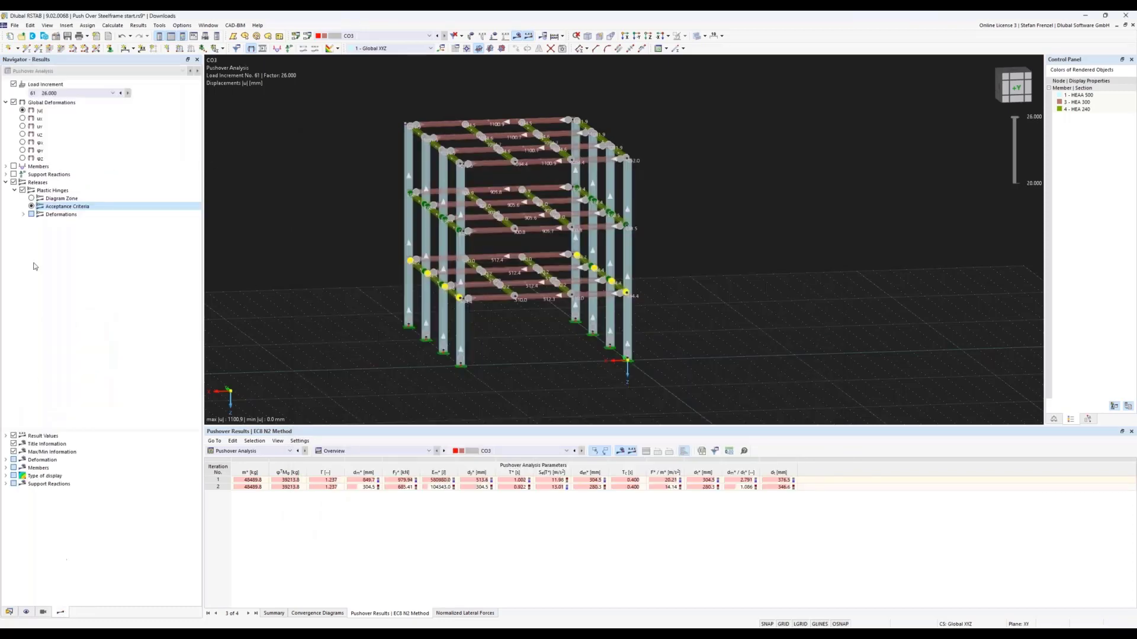
{"action": "left_click", "coordinate": [32, 198]}
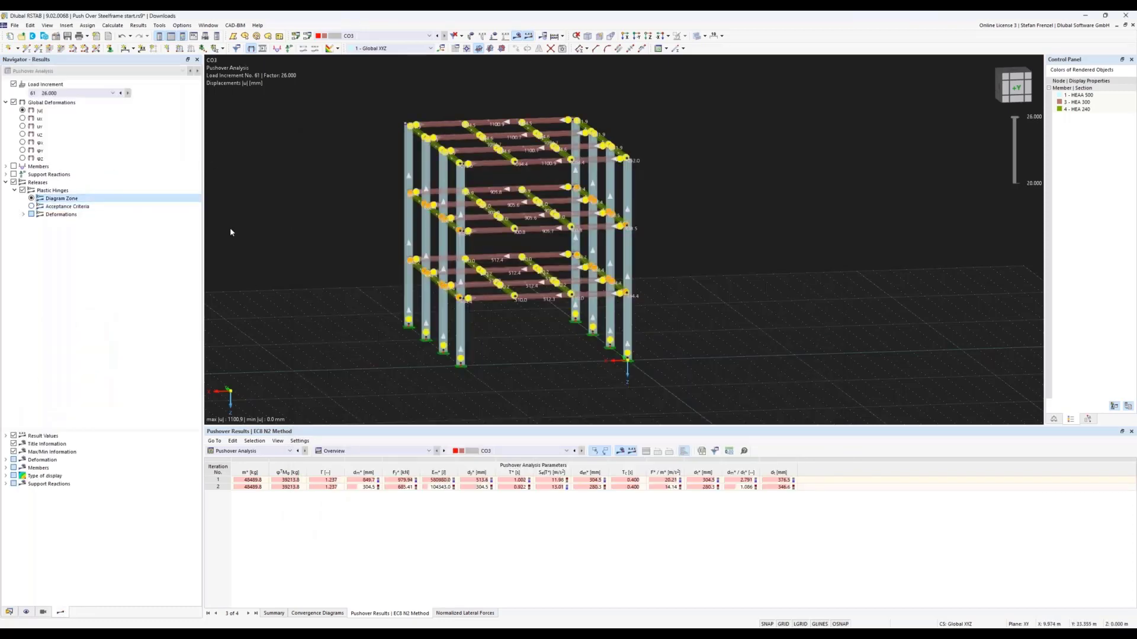
{"action": "left_click", "coordinate": [84, 94]}
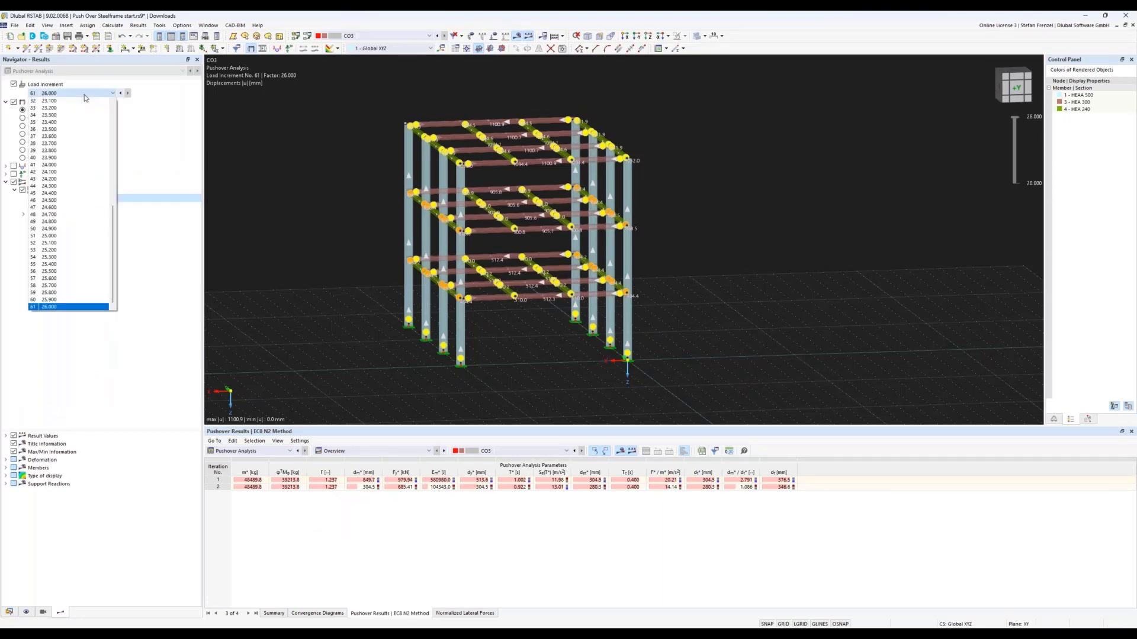
{"action": "left_click", "coordinate": [86, 95]}
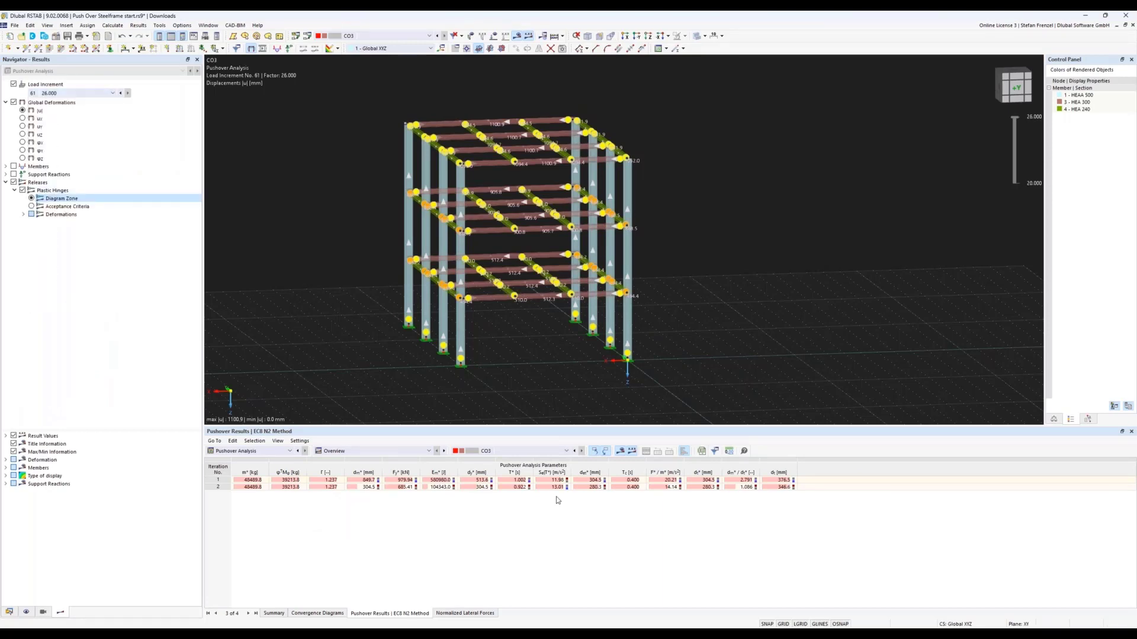
{"action": "left_click", "coordinate": [783, 487]}
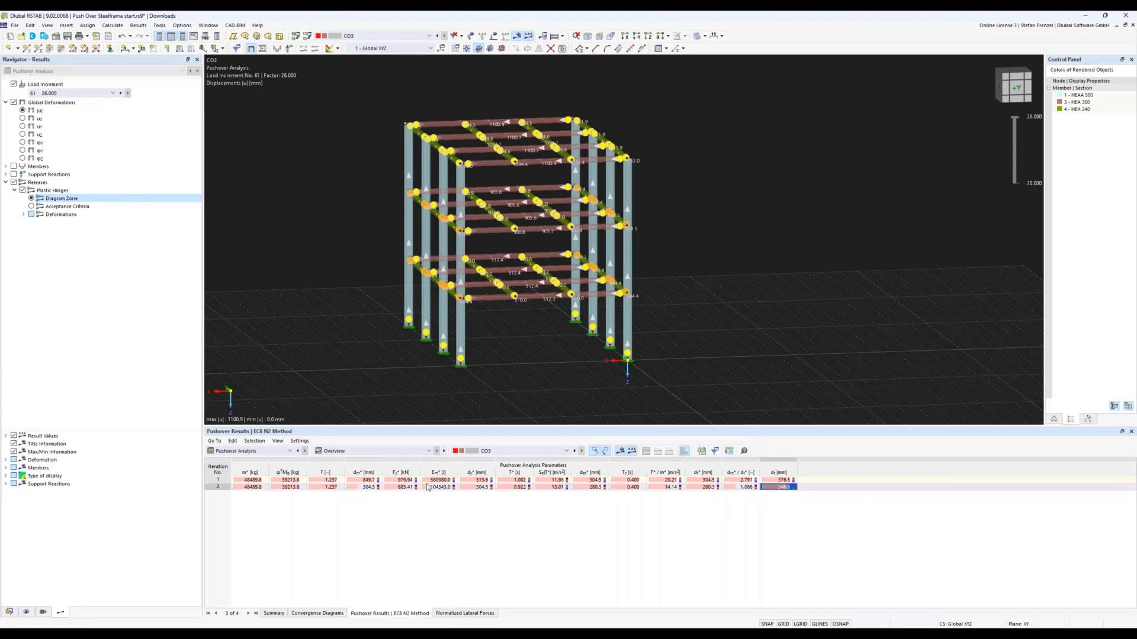
Copy the existing Pushover ADRS calculation diagram of CO2 and assign the copy to load combination CO3.
{"action": "left_click", "coordinate": [9, 612]}
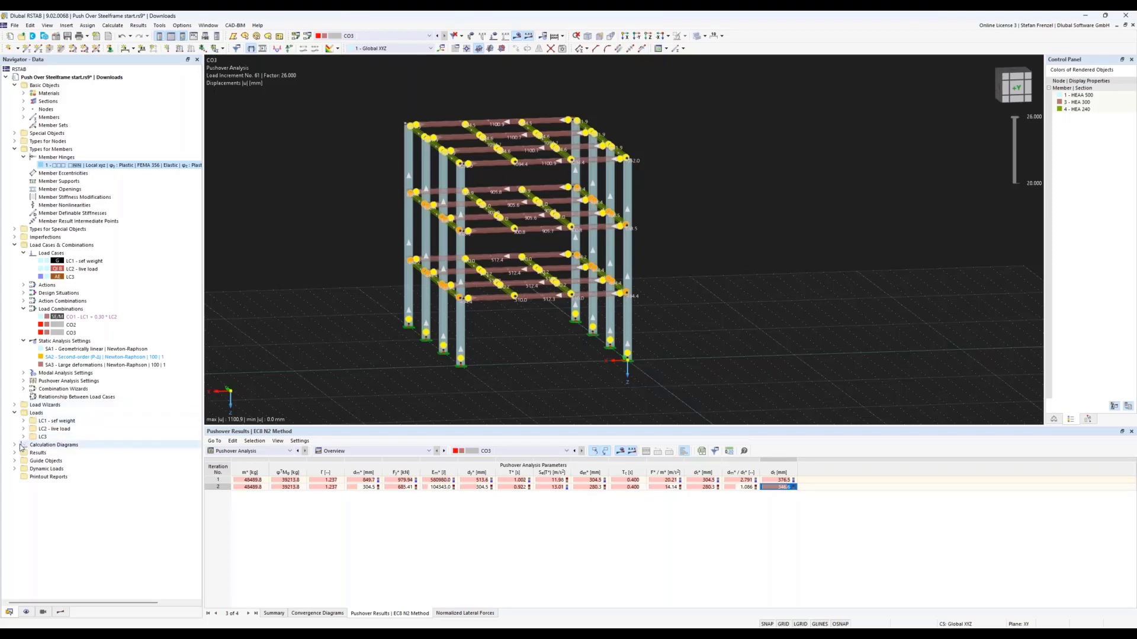
{"action": "right_click", "coordinate": [38, 445]}
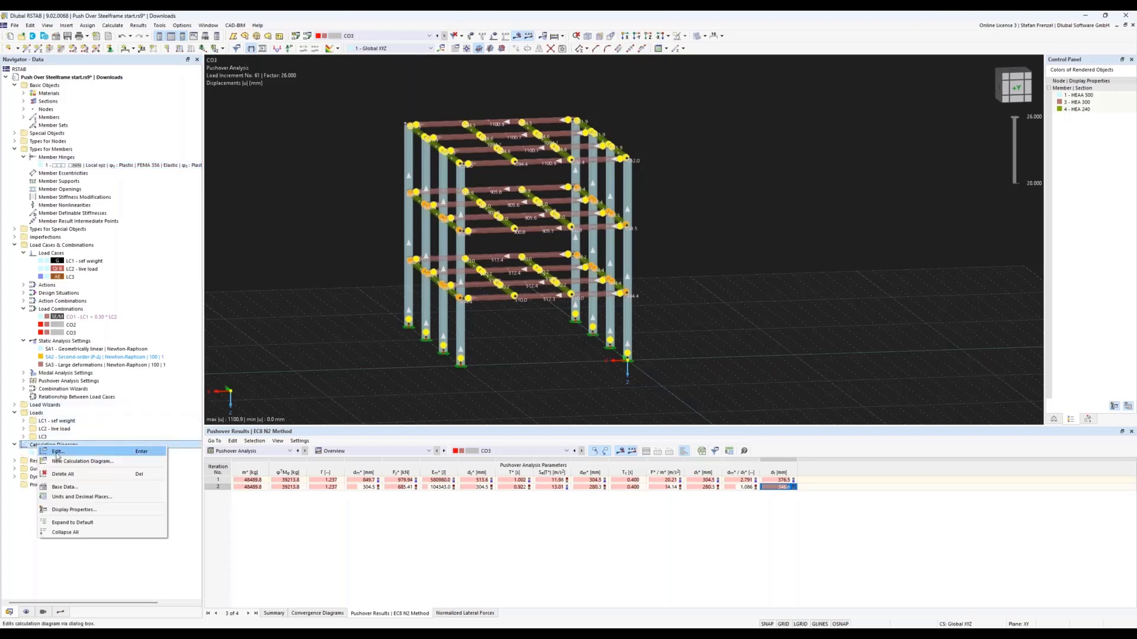
{"action": "left_click", "coordinate": [58, 452]}
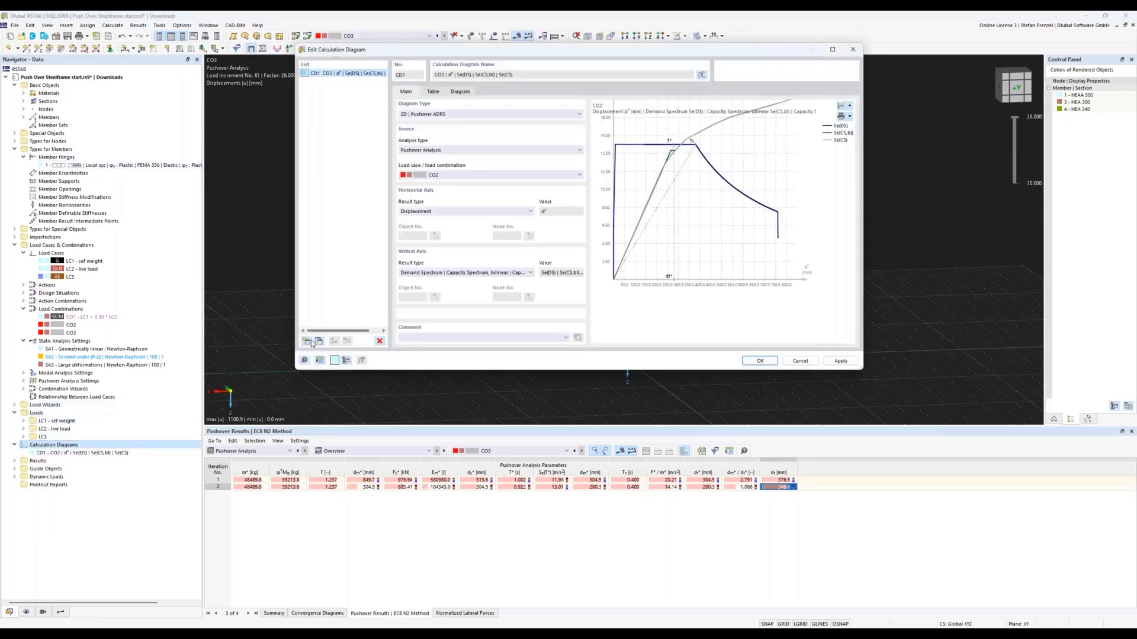
{"action": "left_click", "coordinate": [319, 342]}
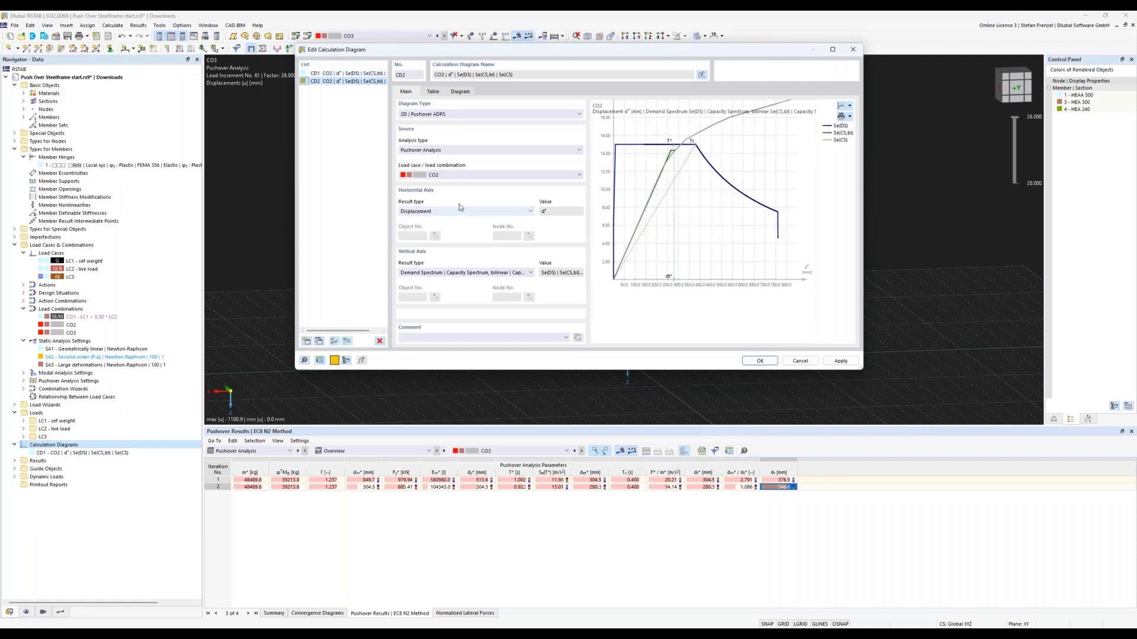
{"action": "left_click", "coordinate": [465, 177]}
{"action": "left_click", "coordinate": [463, 189]}
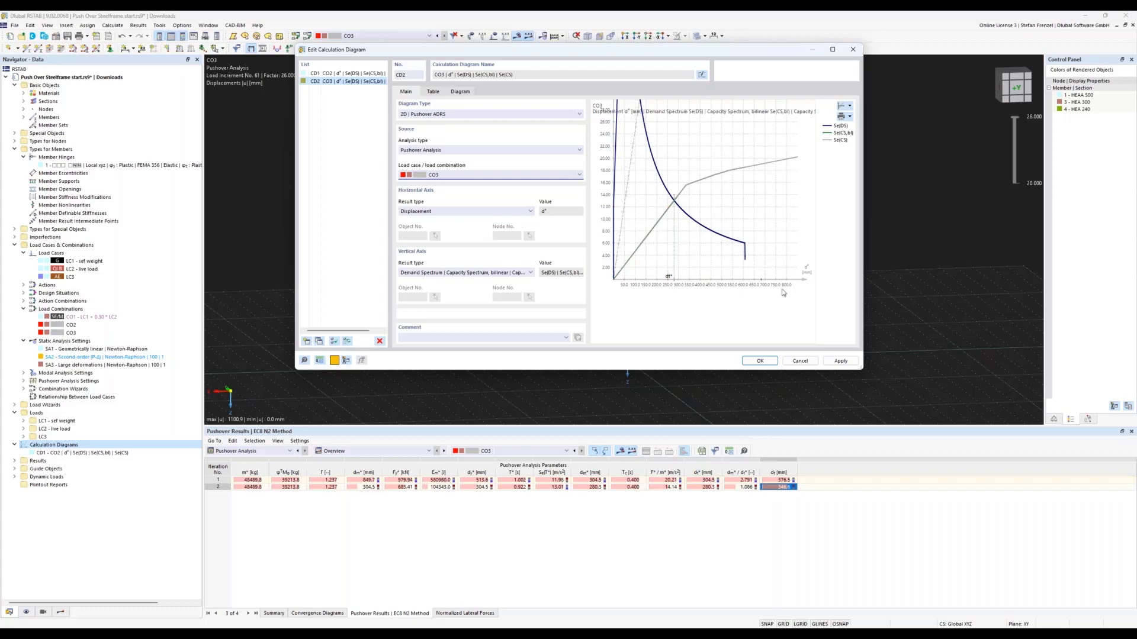
{"action": "left_click", "coordinate": [757, 361]}
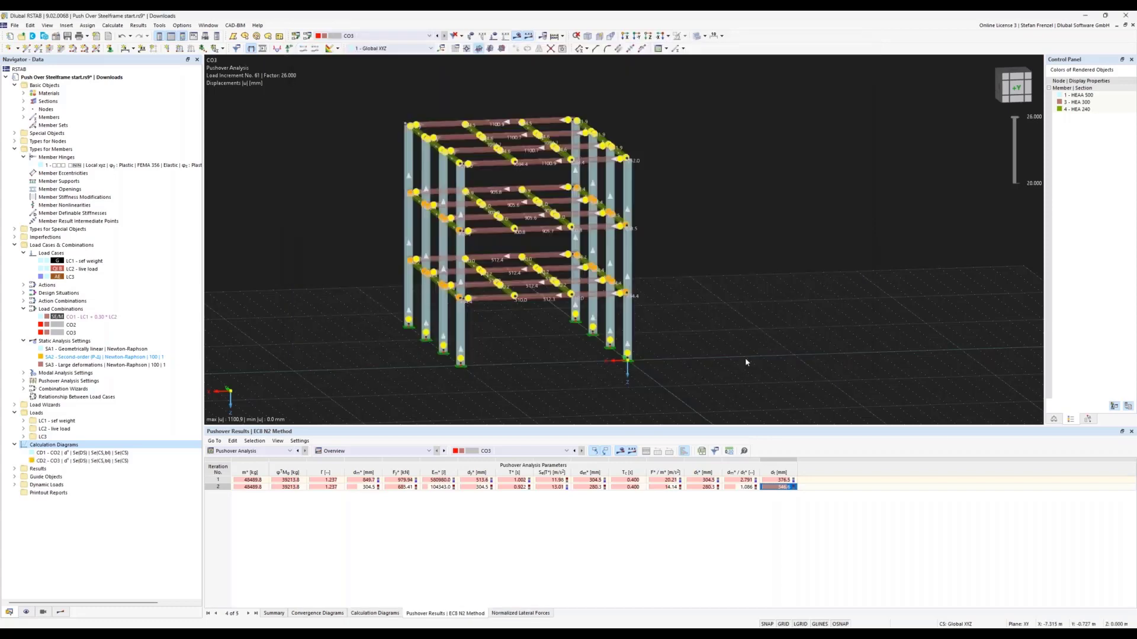
Examine the frame's plastic hinges in CO3 at load increment 61, load factor 26.000.
{"action": "scroll", "coordinate": [716, 297], "scroll_direction": "down", "scroll_amount": 2}
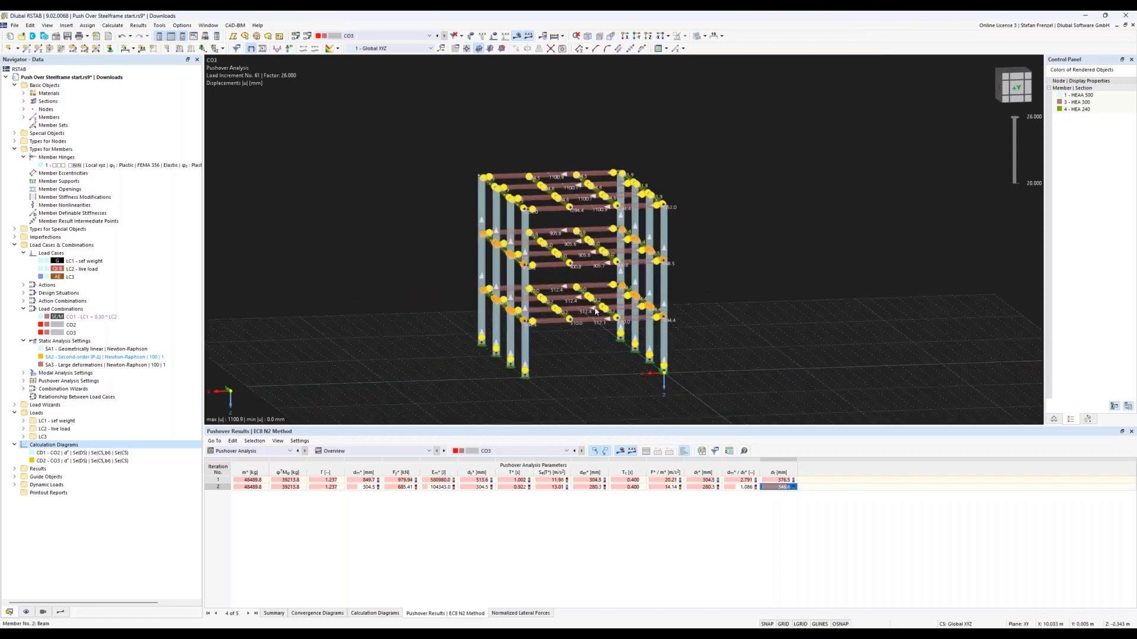
{"action": "left_click", "coordinate": [60, 612]}
{"action": "left_click", "coordinate": [82, 94]}
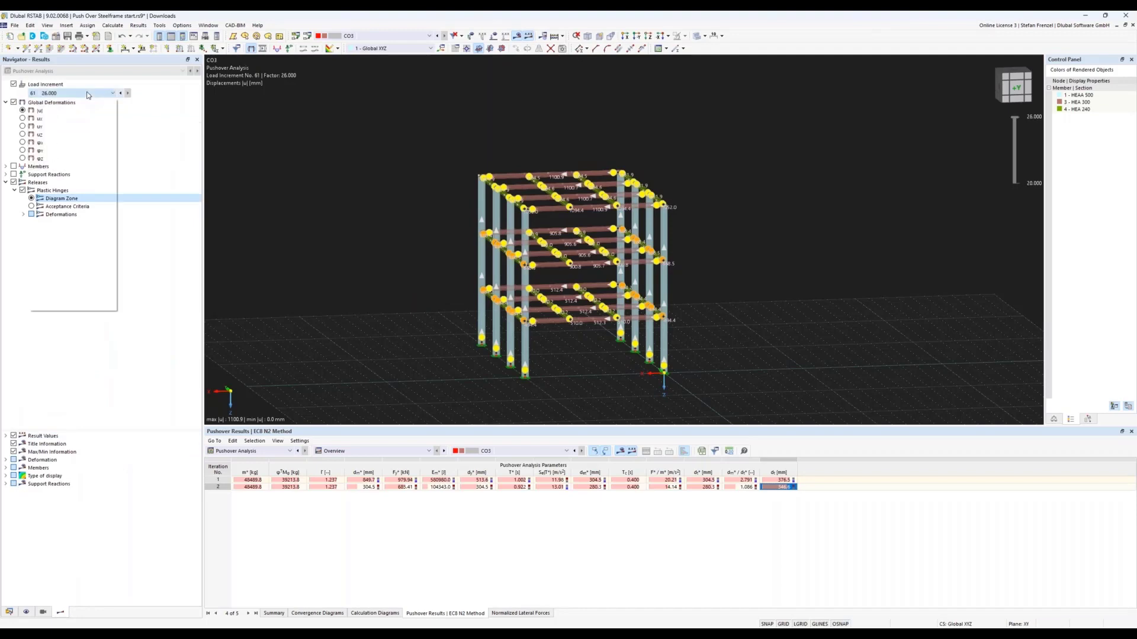
{"action": "left_click", "coordinate": [80, 308]}
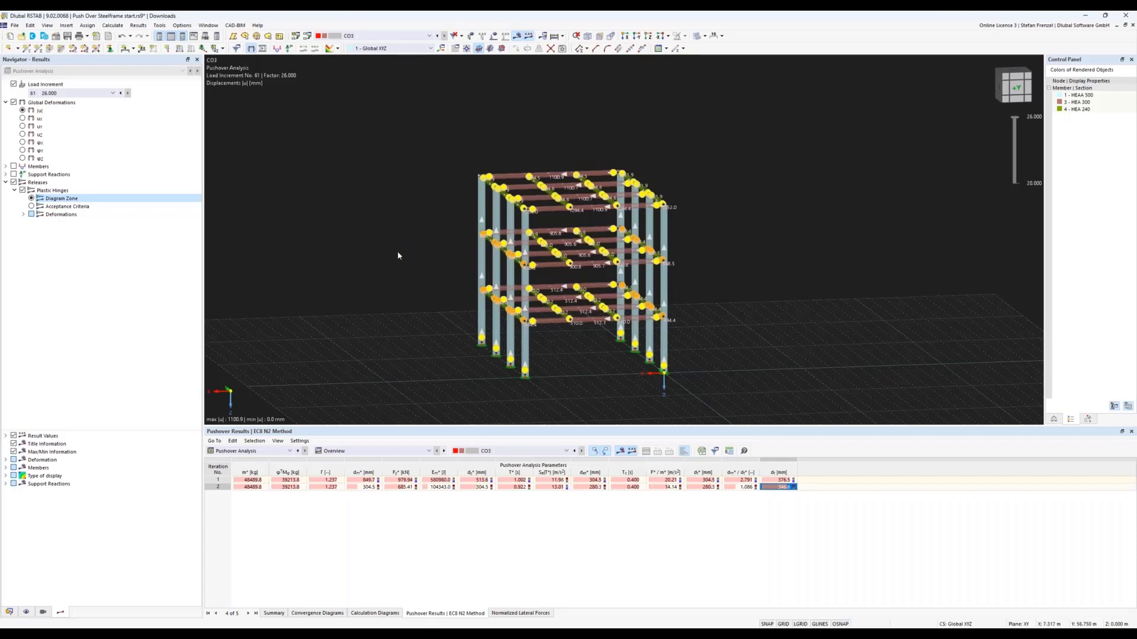
{"action": "middle_click_drag", "start_coordinate": [397, 255], "coordinate": [527, 306], "text": "ctrl"}
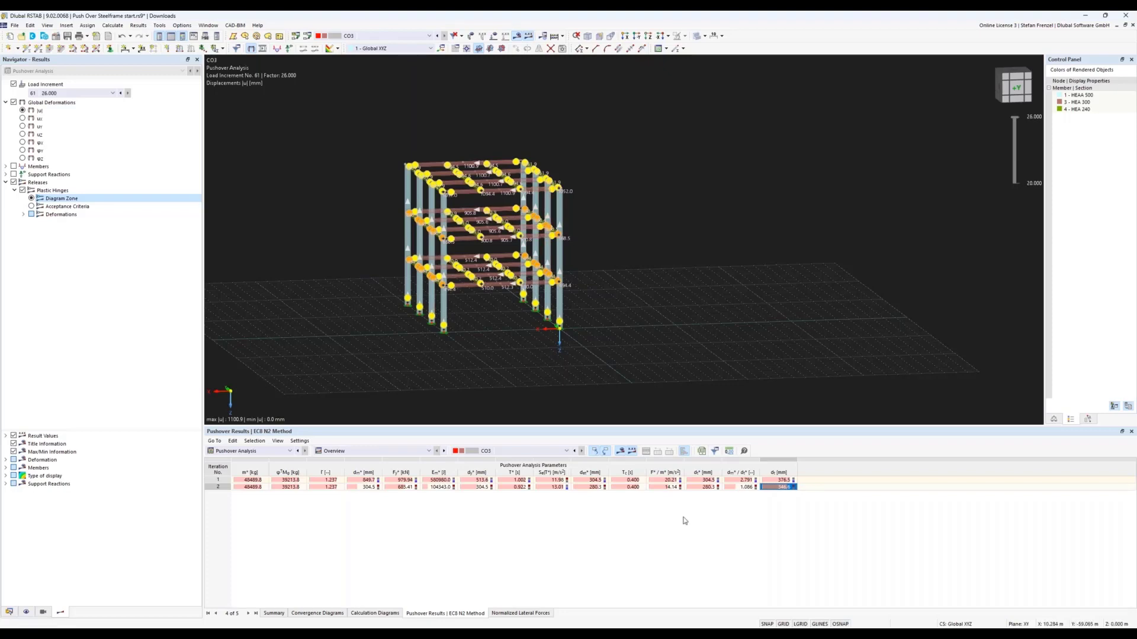
Switch to the masonry building model in RFEM and review the Orthotropic Masonry Plastic parameters of material Porotherm 38 Plan.
{"action": "left_click", "coordinate": [666, 634]}
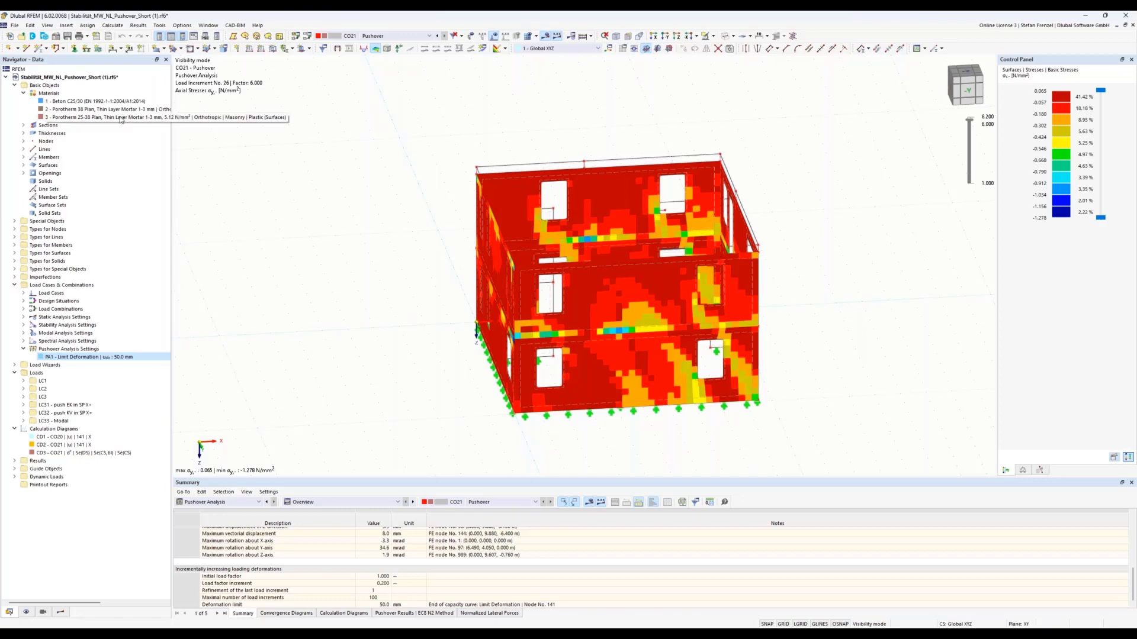
{"action": "double_click", "coordinate": [101, 109]}
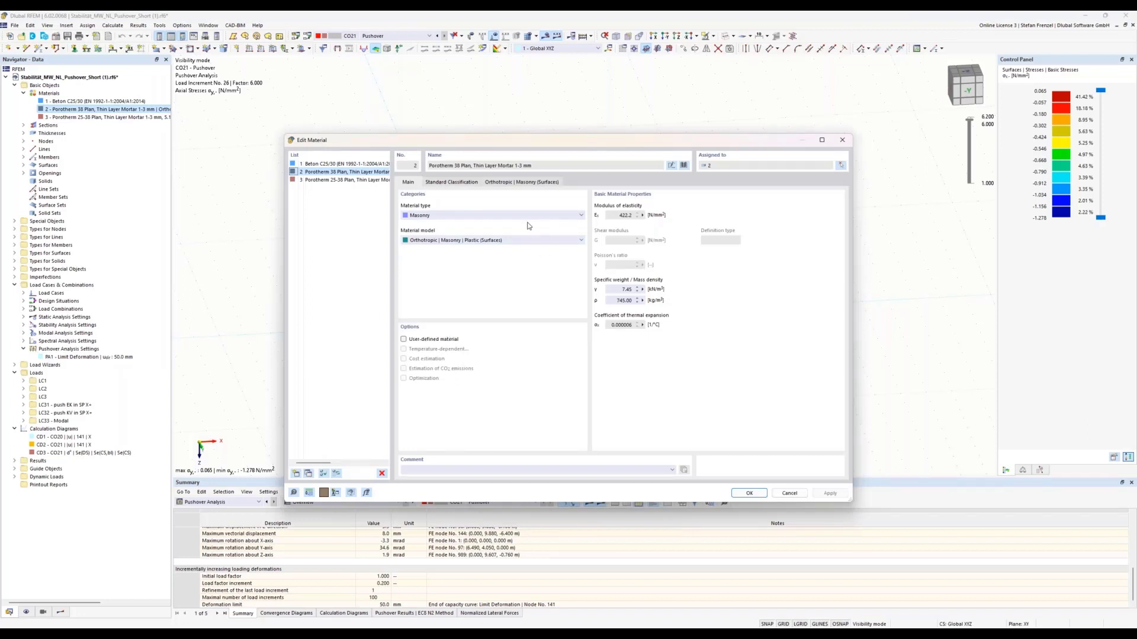
{"action": "left_click", "coordinate": [496, 184]}
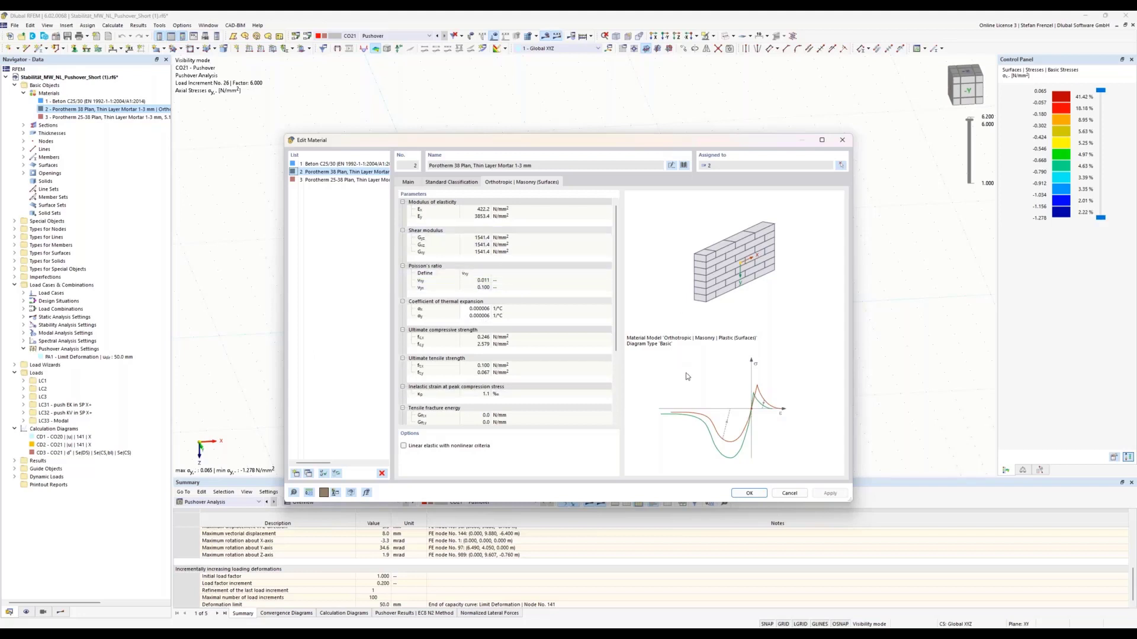
{"action": "left_click", "coordinate": [748, 493]}
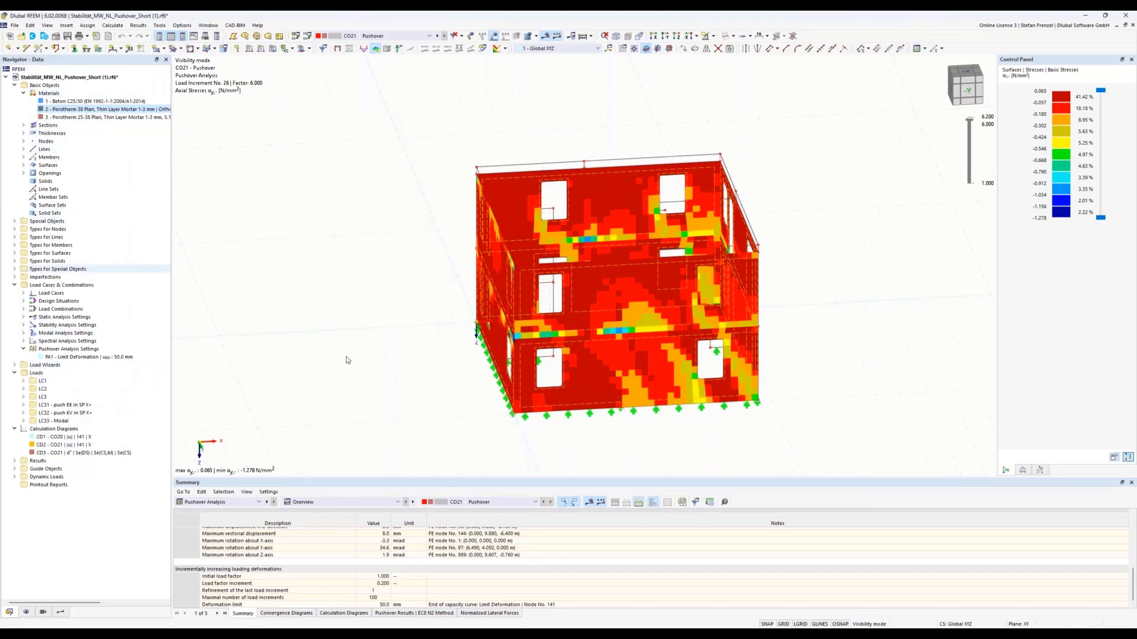
Cancel the hiding of objects to display the whole masonry building.
{"action": "right_click", "coordinate": [350, 305]}
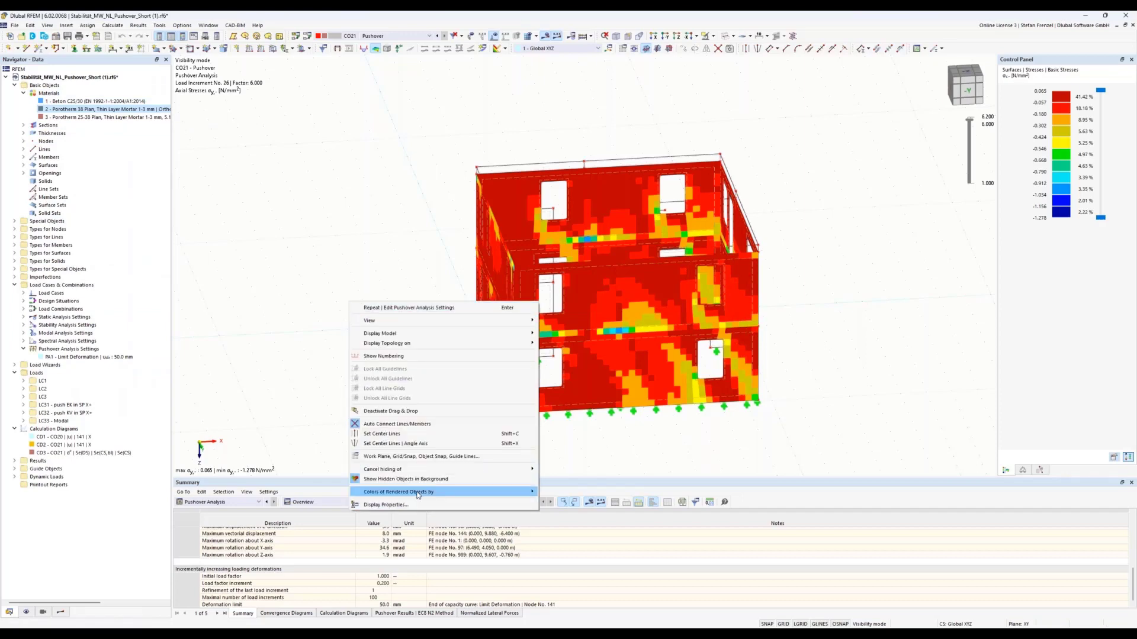
{"action": "mouse_move", "coordinate": [426, 469]}
{"action": "left_click", "coordinate": [557, 470]}
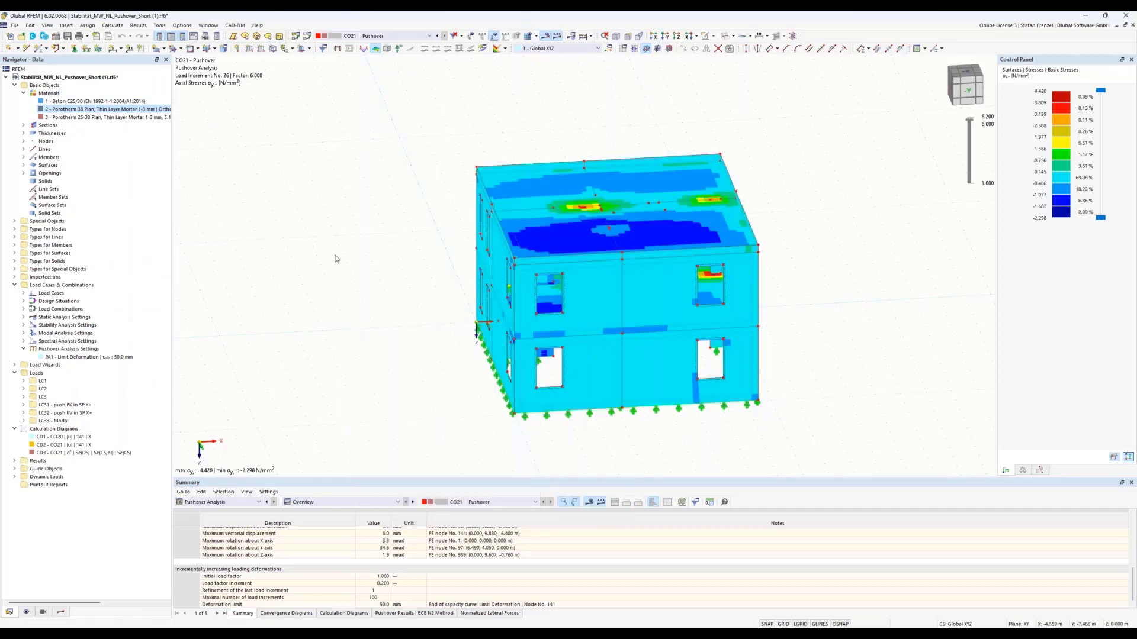
{"action": "scroll", "coordinate": [329, 316], "scroll_direction": "down", "scroll_amount": 3}
{"action": "scroll", "coordinate": [330, 317], "scroll_direction": "up", "scroll_amount": 1}
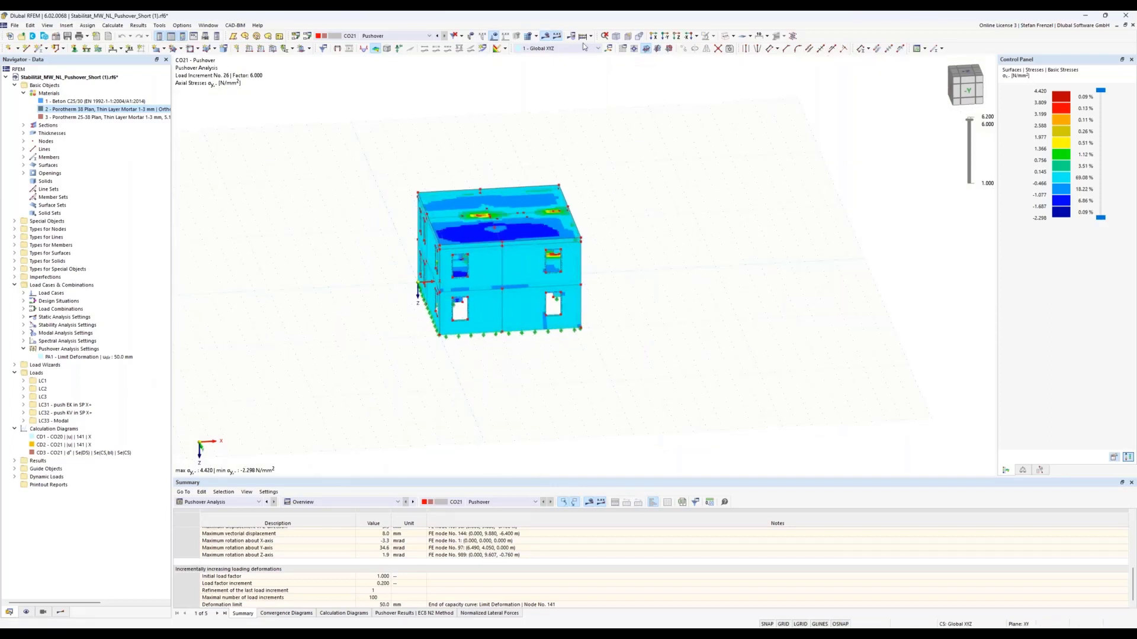
Turn off the results display and show the masonry building as a solid rendered model.
{"action": "left_click", "coordinate": [546, 38]}
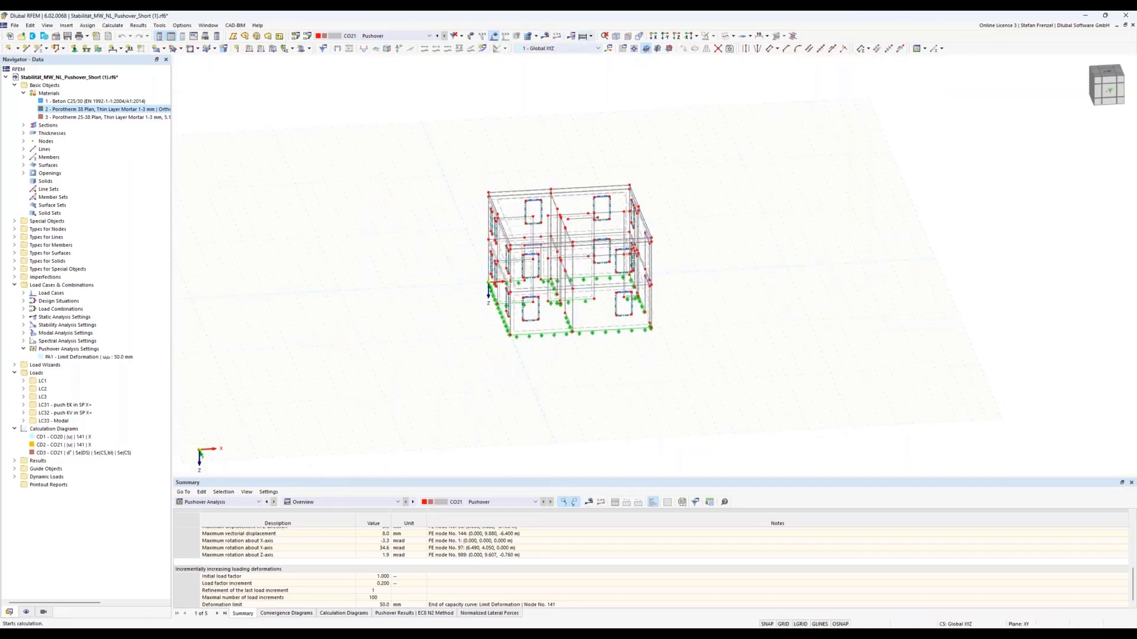
{"action": "left_click", "coordinate": [725, 36]}
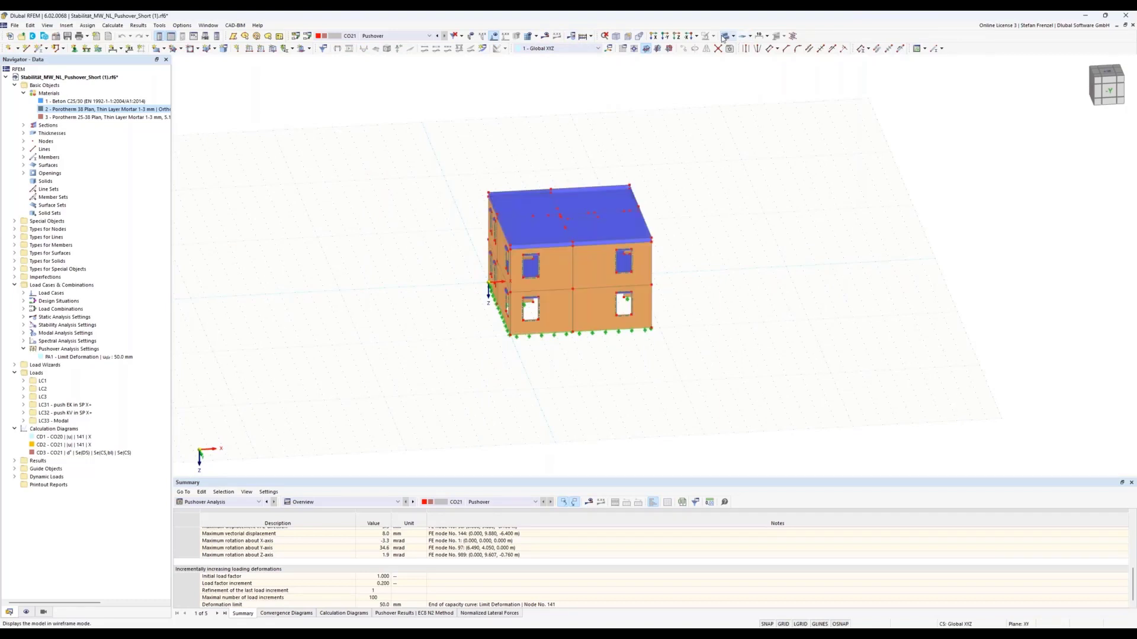
{"action": "middle_click_drag", "start_coordinate": [413, 375], "coordinate": [589, 206], "text": "ctrl"}
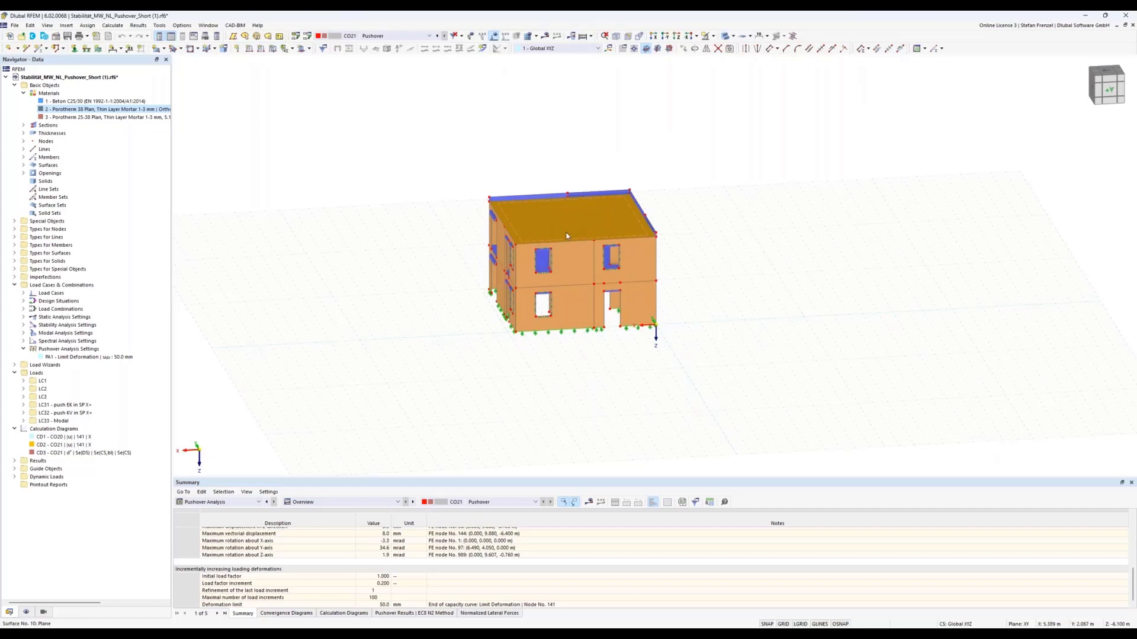
{"action": "scroll", "coordinate": [595, 275], "scroll_direction": "up", "scroll_amount": 3}
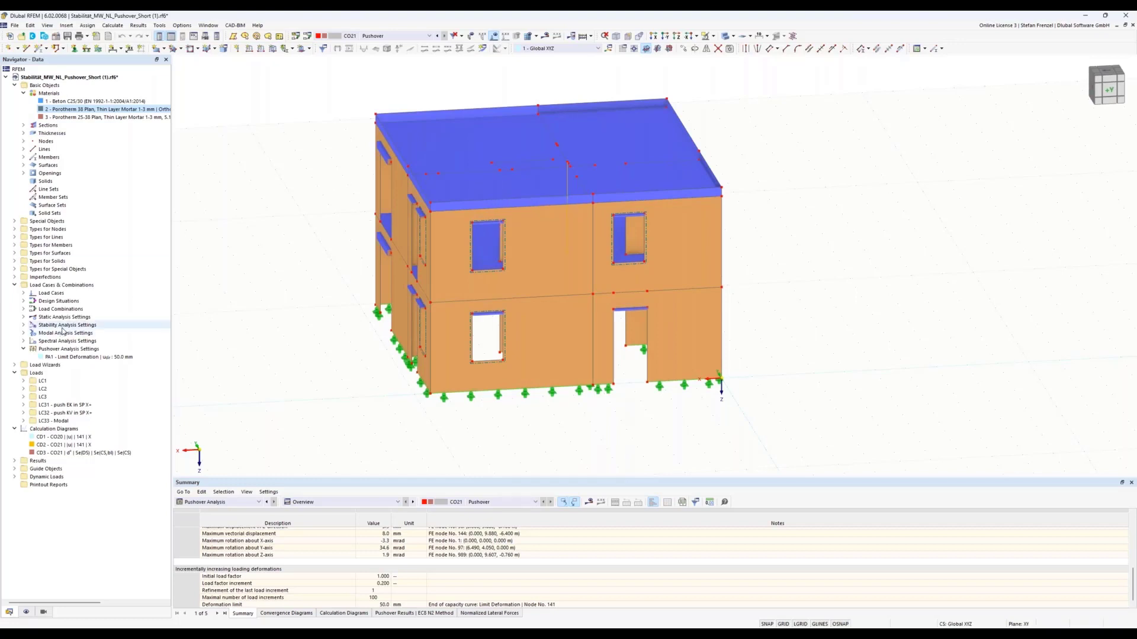
Review the main settings and response spectrum of pushover load combination CO21 without changing them.
{"action": "left_click", "coordinate": [24, 309]}
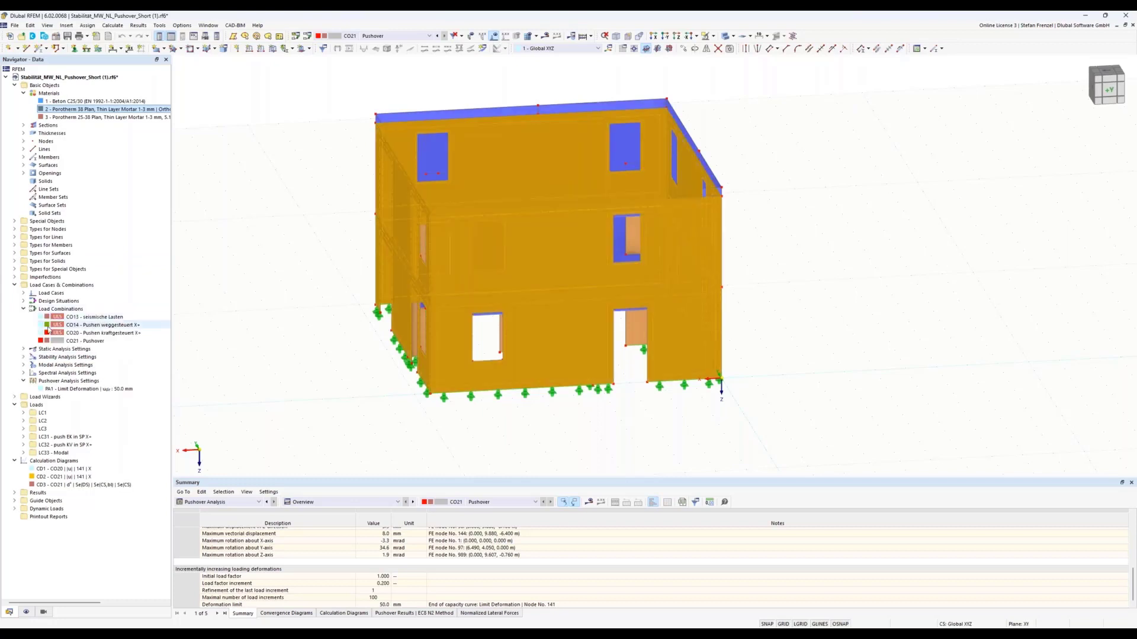
{"action": "right_click", "coordinate": [89, 341]}
{"action": "left_click", "coordinate": [261, 361]}
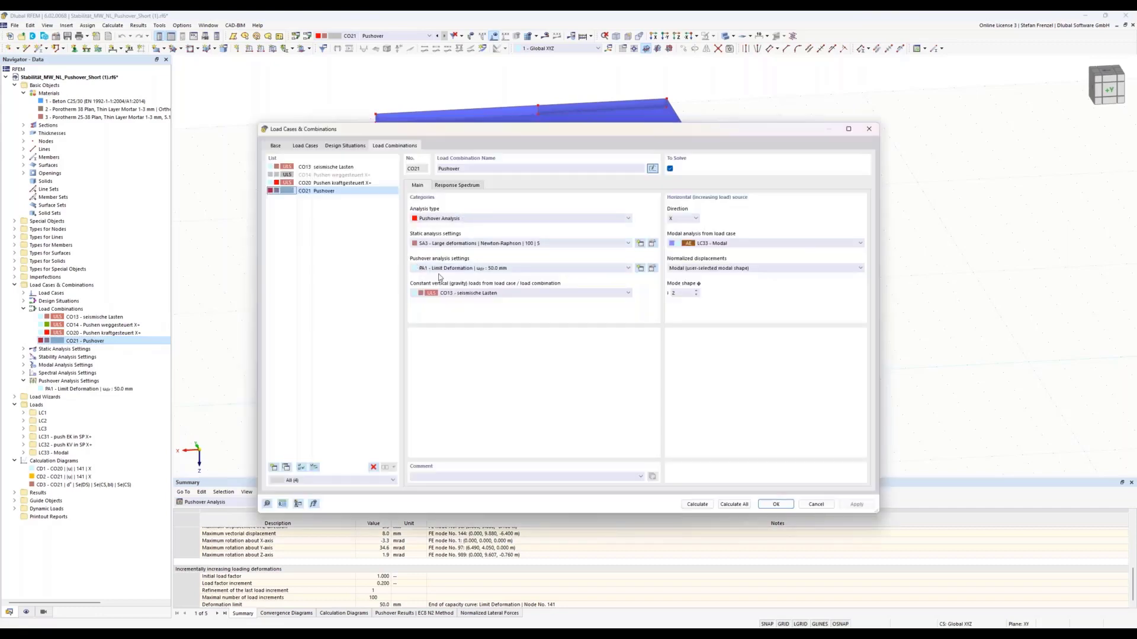
{"action": "left_click", "coordinate": [457, 188]}
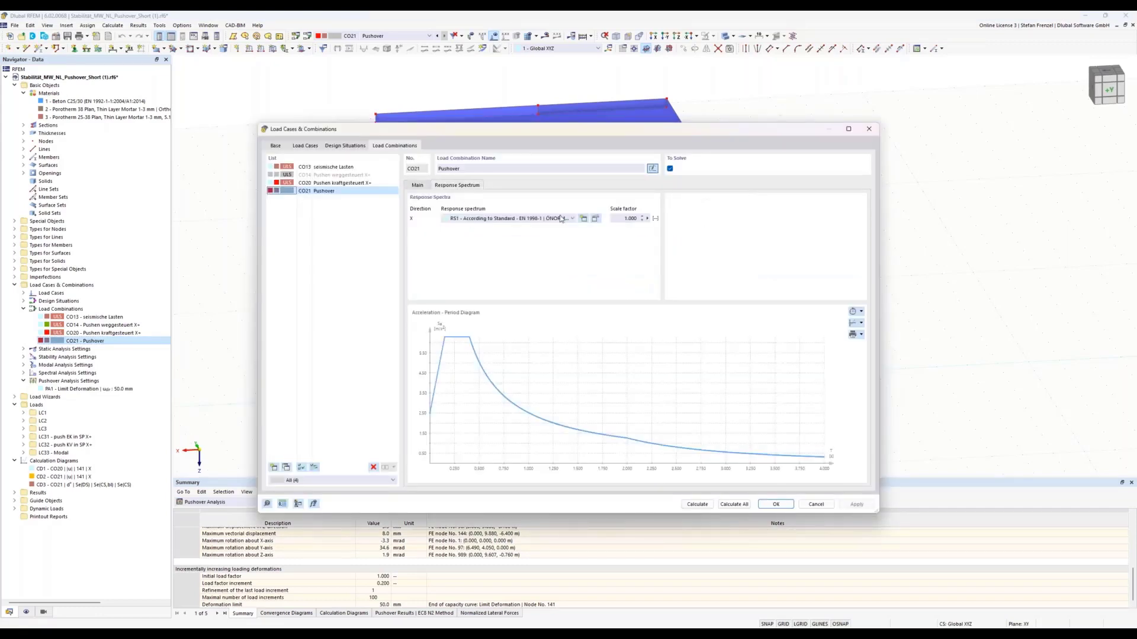
{"action": "left_click", "coordinate": [416, 187]}
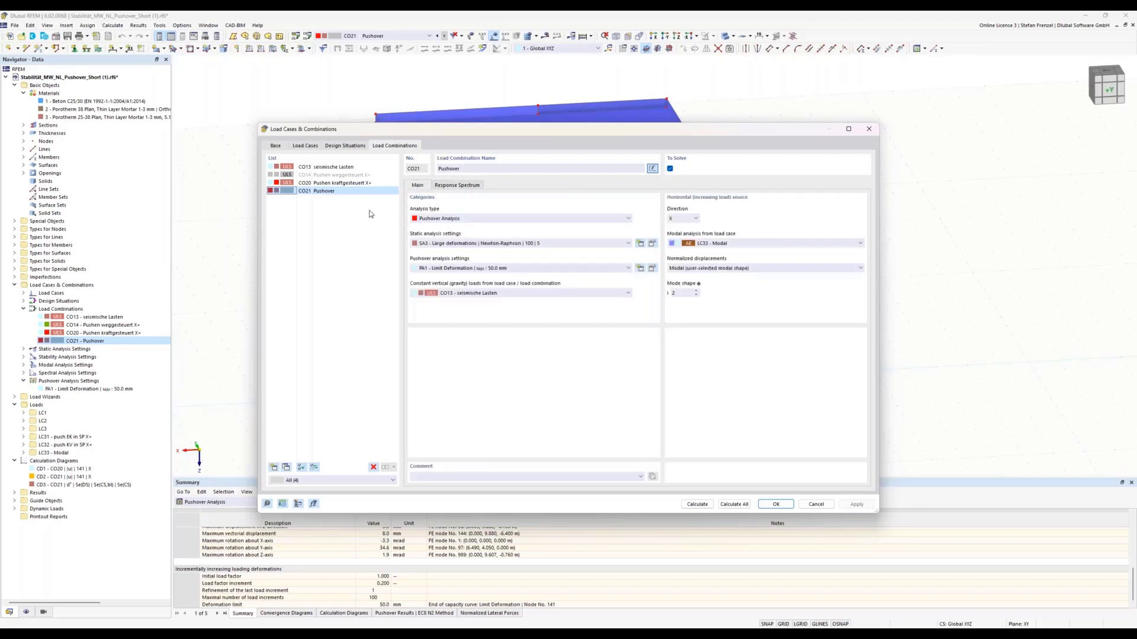
{"action": "left_click", "coordinate": [810, 507]}
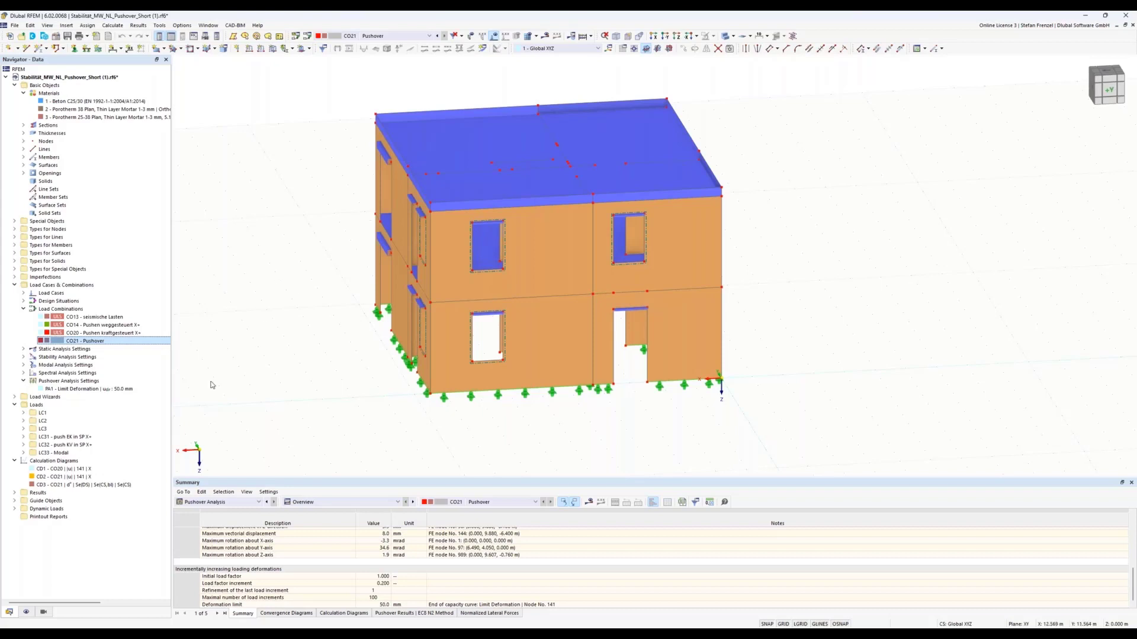
Examine calculation diagram CD3 of CO21, comparing the demand spectrum with the bilinear and actual capacity spectrum curves.
{"action": "right_click", "coordinate": [72, 485]}
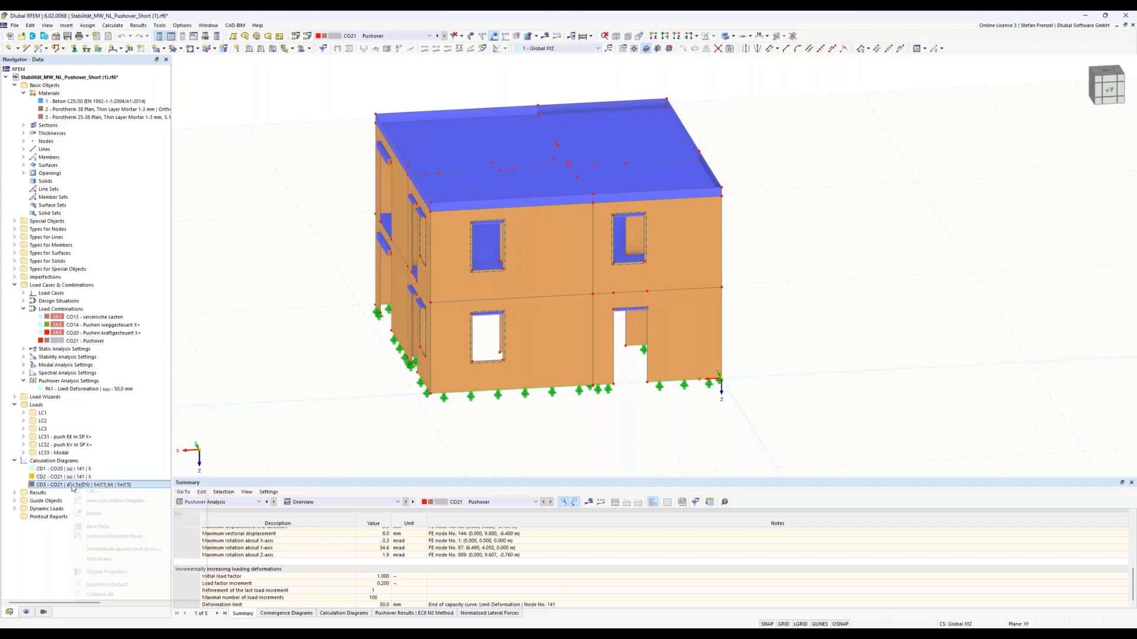
{"action": "left_click", "coordinate": [98, 494]}
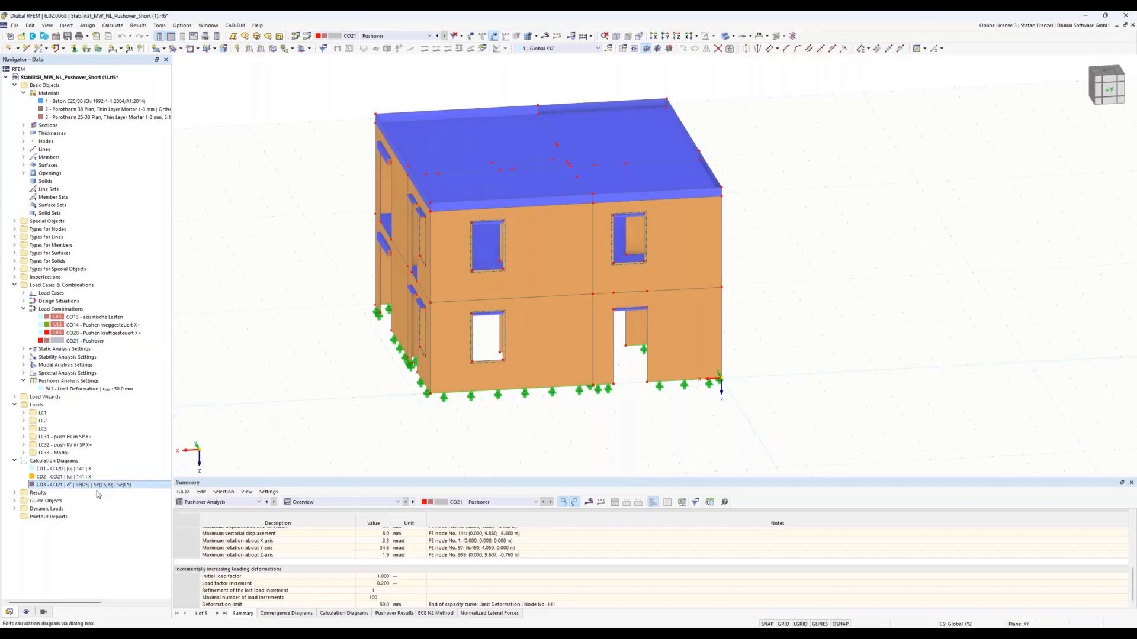
{"action": "left_click_drag", "start_coordinate": [530, 167], "coordinate": [418, 58]}
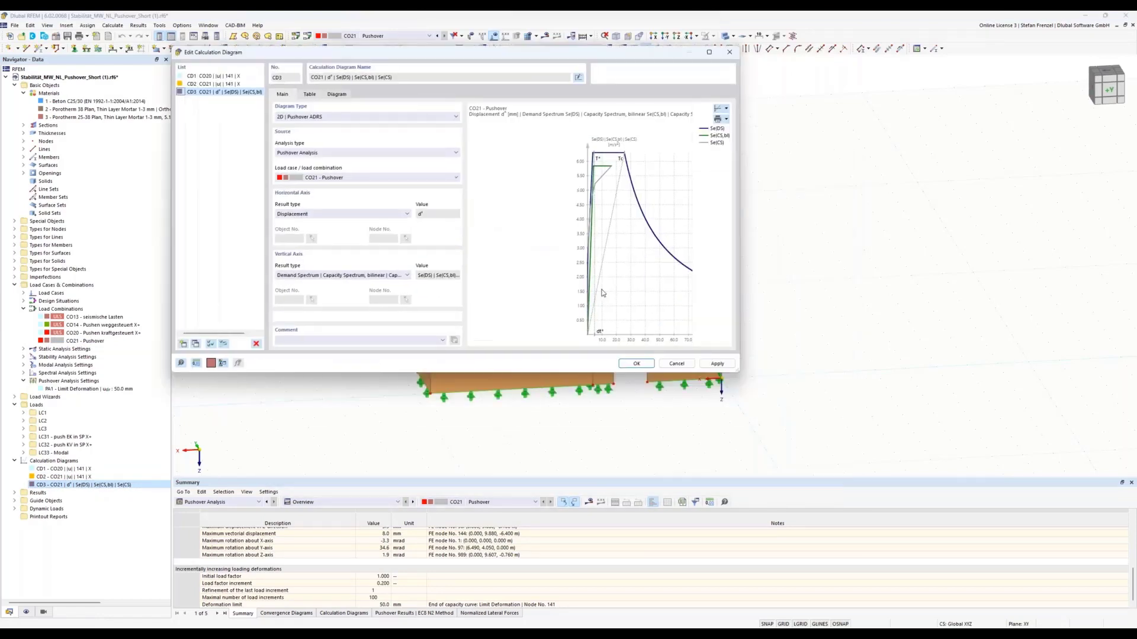
{"action": "left_click", "coordinate": [337, 94]}
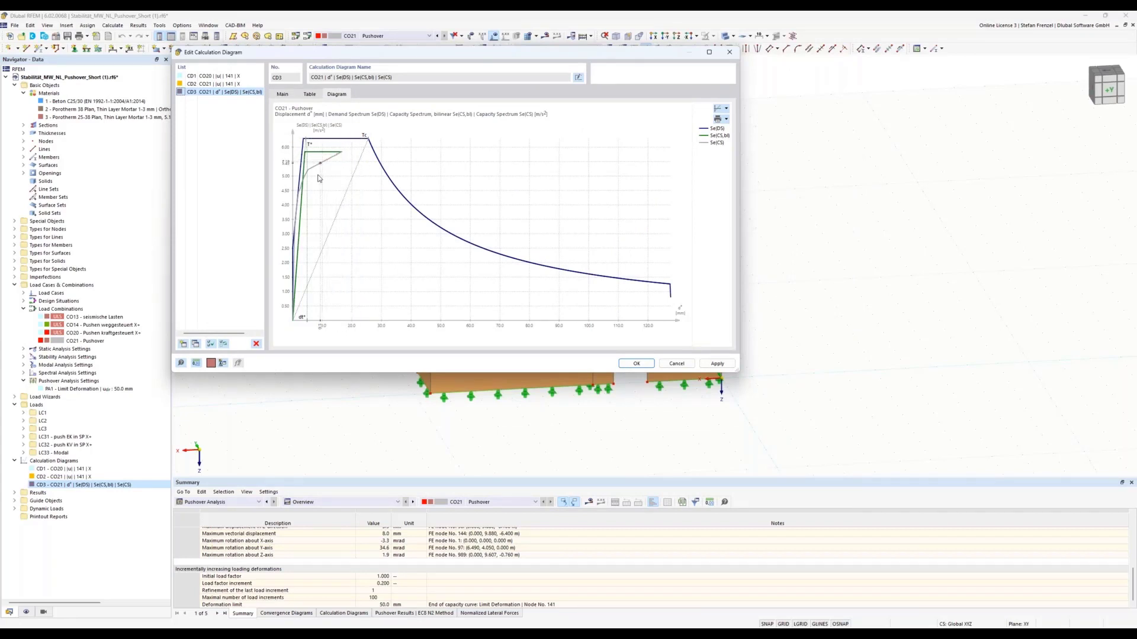
{"action": "scroll", "coordinate": [307, 148], "scroll_direction": "up", "scroll_amount": 3}
{"action": "scroll", "coordinate": [308, 139], "scroll_direction": "up", "scroll_amount": 1}
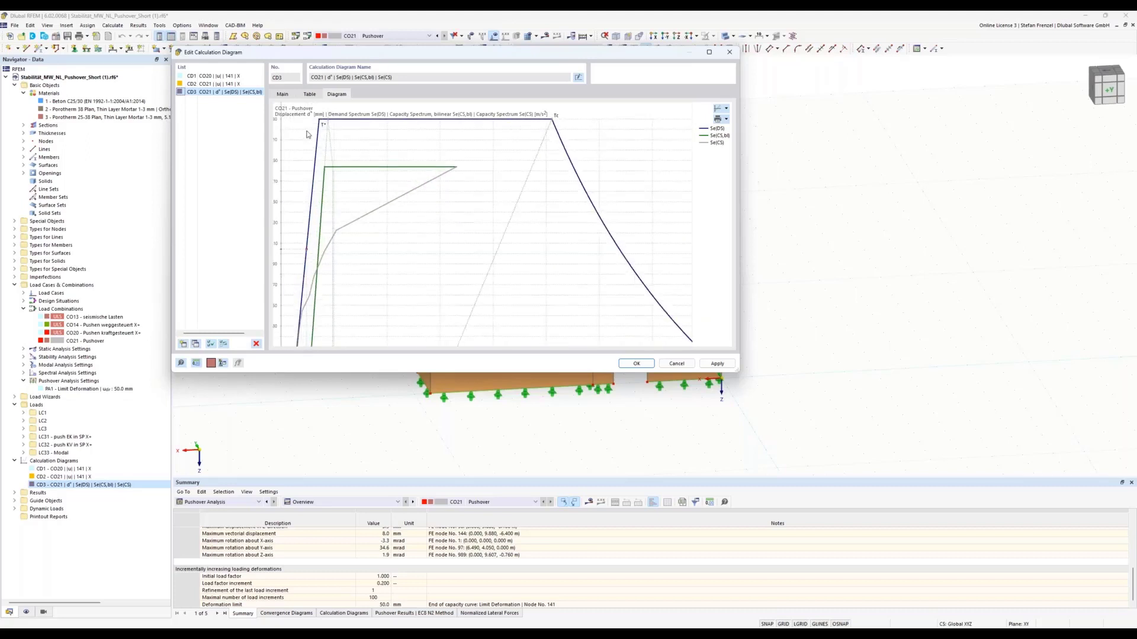
{"action": "scroll", "coordinate": [322, 206], "scroll_direction": "down", "scroll_amount": 1}
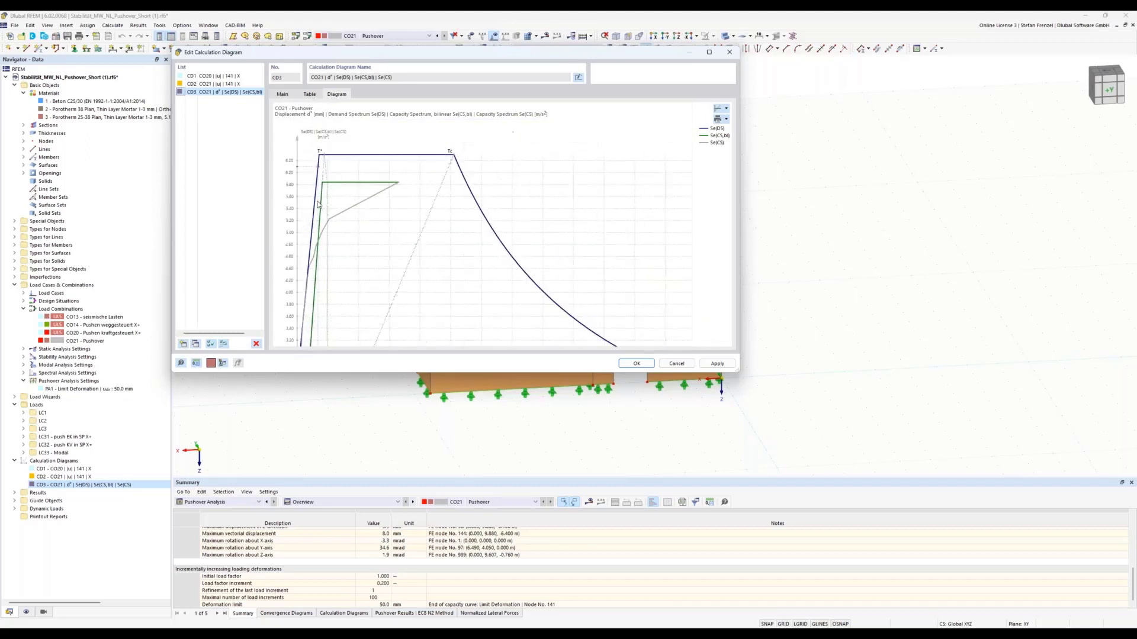
{"action": "scroll", "coordinate": [324, 178], "scroll_direction": "down", "scroll_amount": 1}
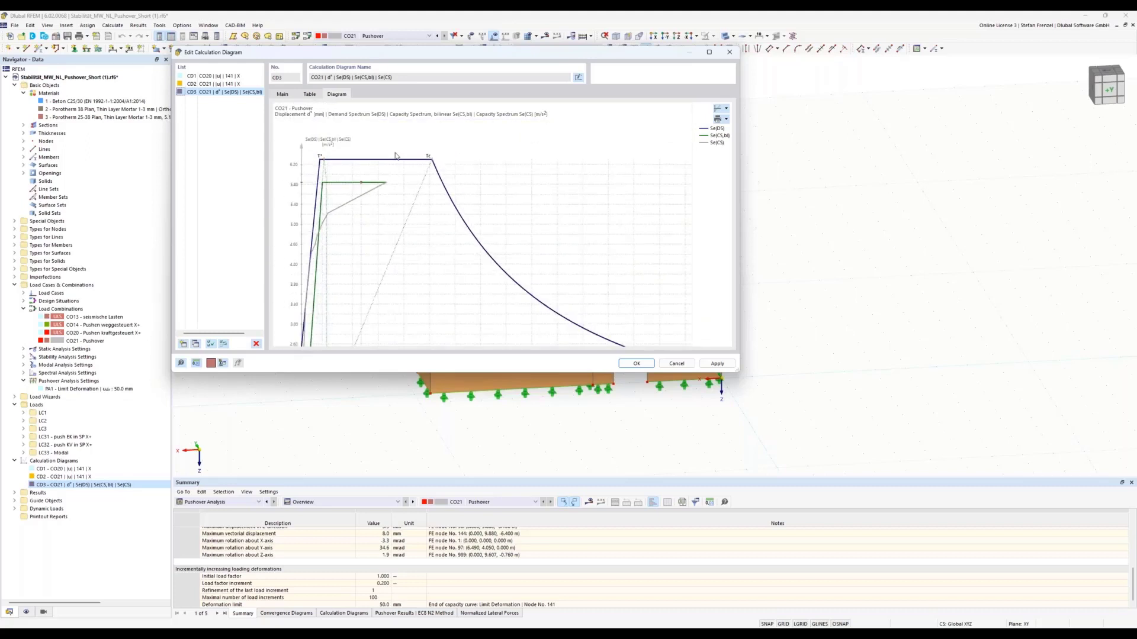
{"action": "scroll", "coordinate": [327, 189], "scroll_direction": "down", "scroll_amount": 1}
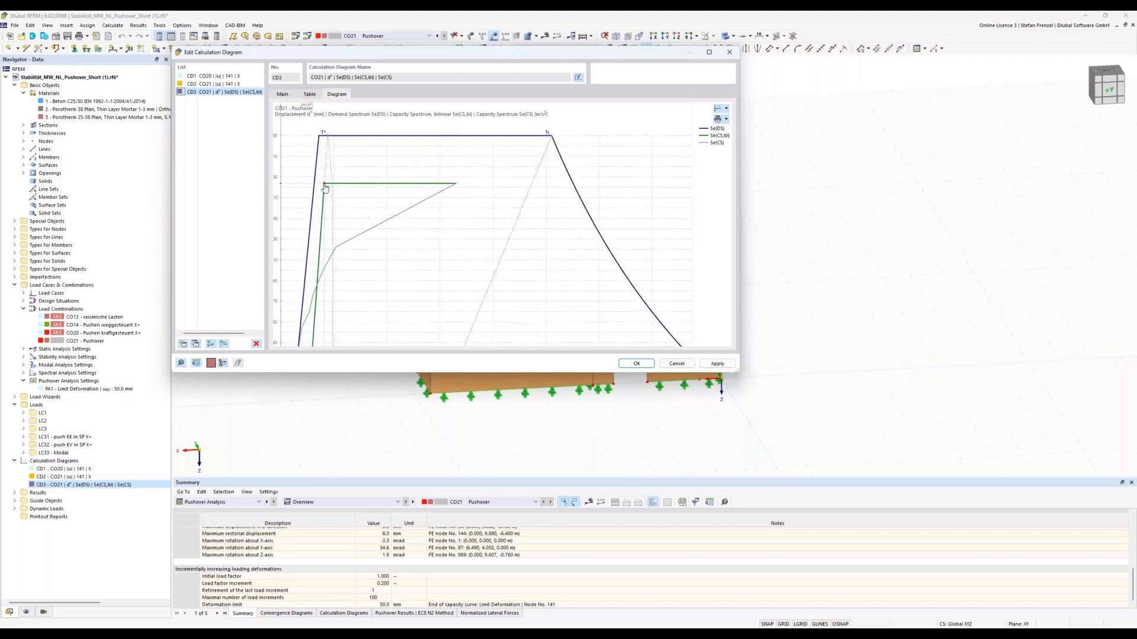
{"action": "scroll", "coordinate": [330, 182], "scroll_direction": "up", "scroll_amount": 3}
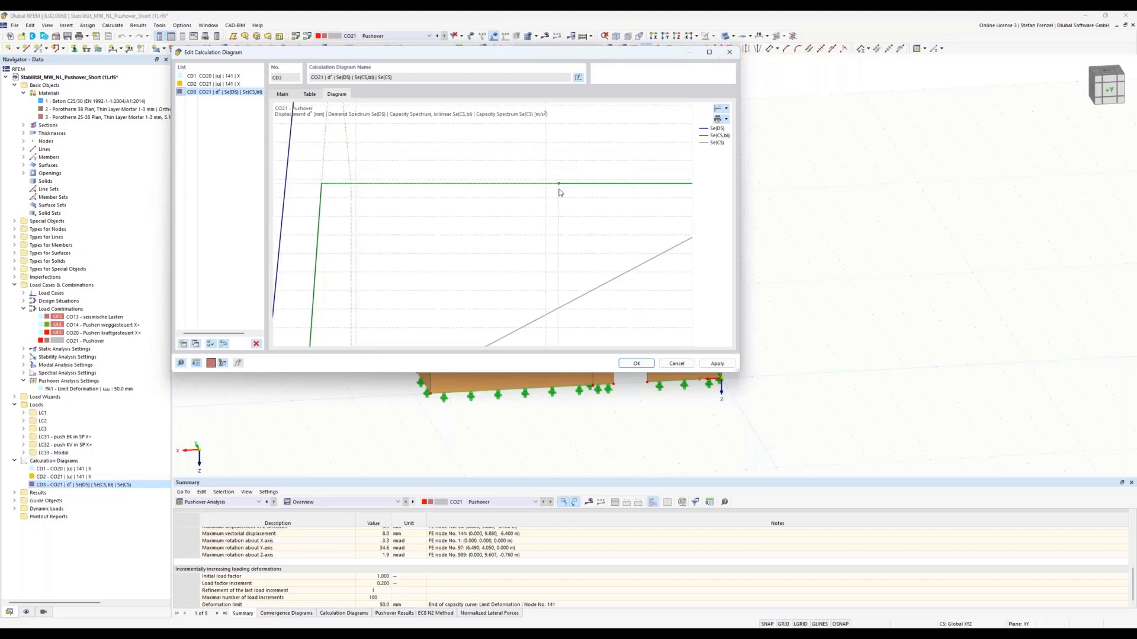
{"action": "scroll", "coordinate": [560, 196], "scroll_direction": "down", "scroll_amount": 4}
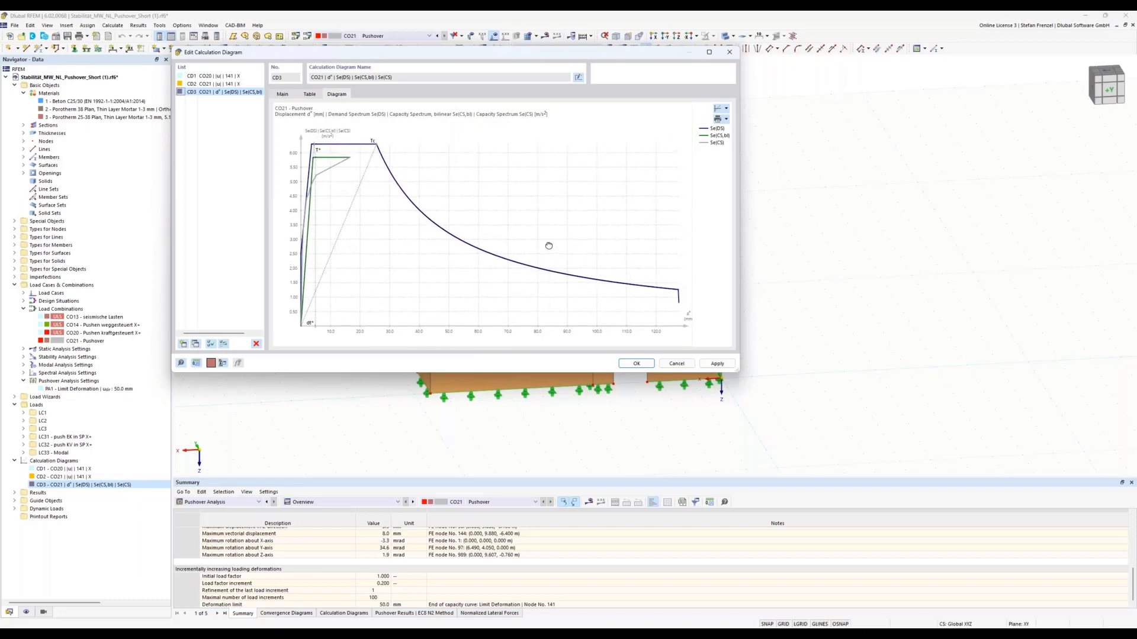
{"action": "left_click", "coordinate": [729, 53]}
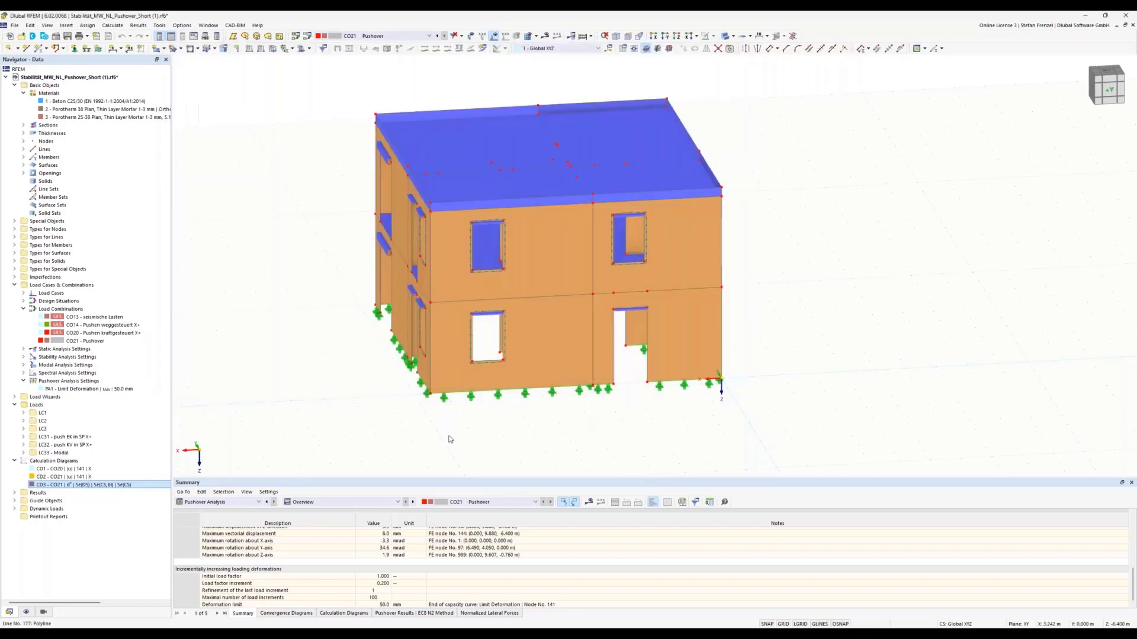
Look up the target displacement dt of CO21 in the pushover results by the EC8 N2 method.
{"action": "left_click", "coordinate": [308, 503]}
{"action": "left_click", "coordinate": [308, 508]}
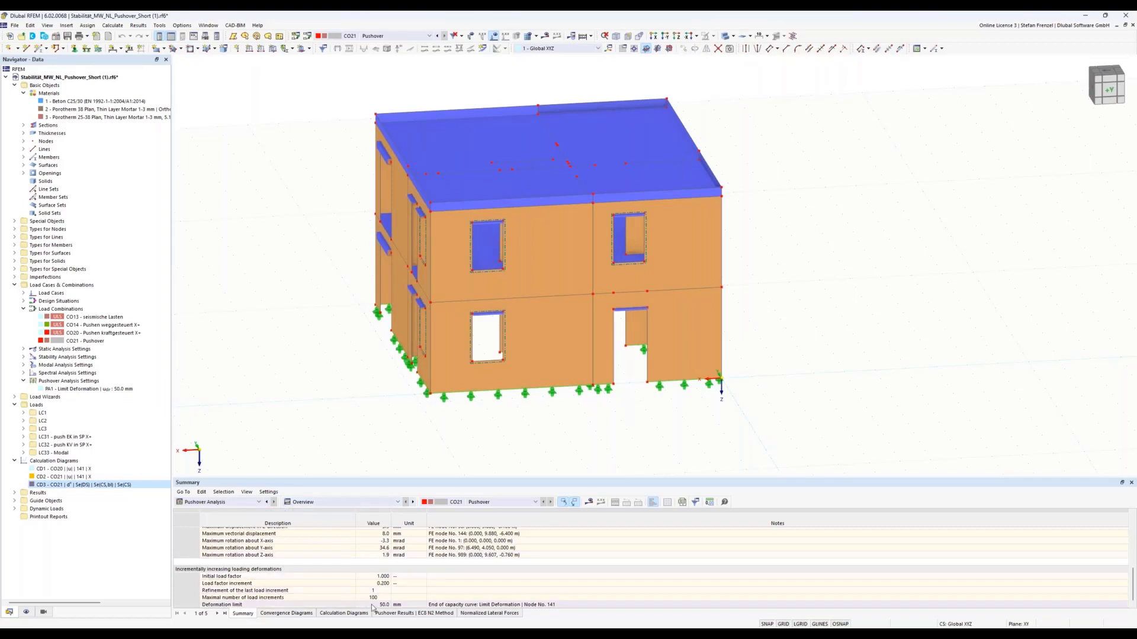
{"action": "left_click", "coordinate": [393, 613]}
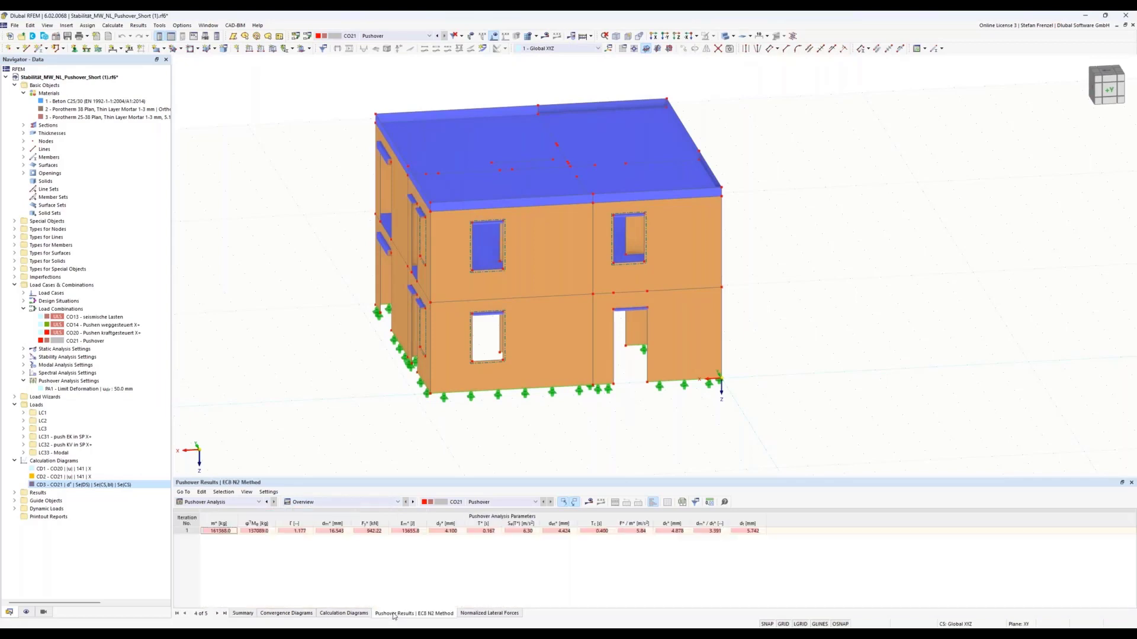
{"action": "left_click", "coordinate": [740, 531]}
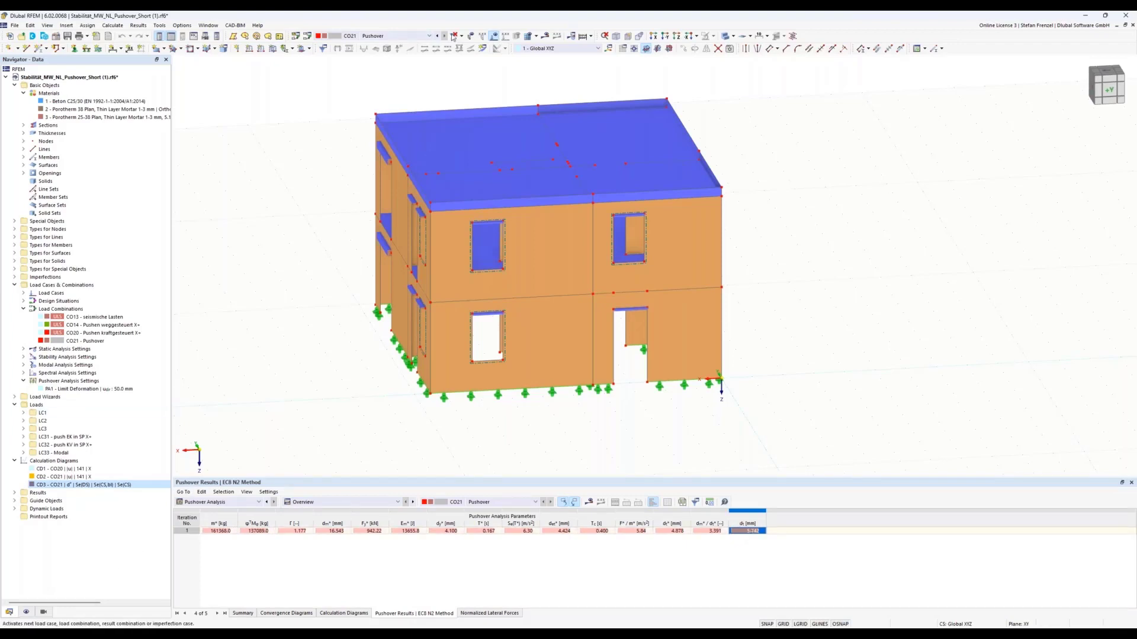
Turn on the results display and restrict visibility to the surfaces made of material 2 - Porotherm 38 Plan.
{"action": "left_click", "coordinate": [542, 36]}
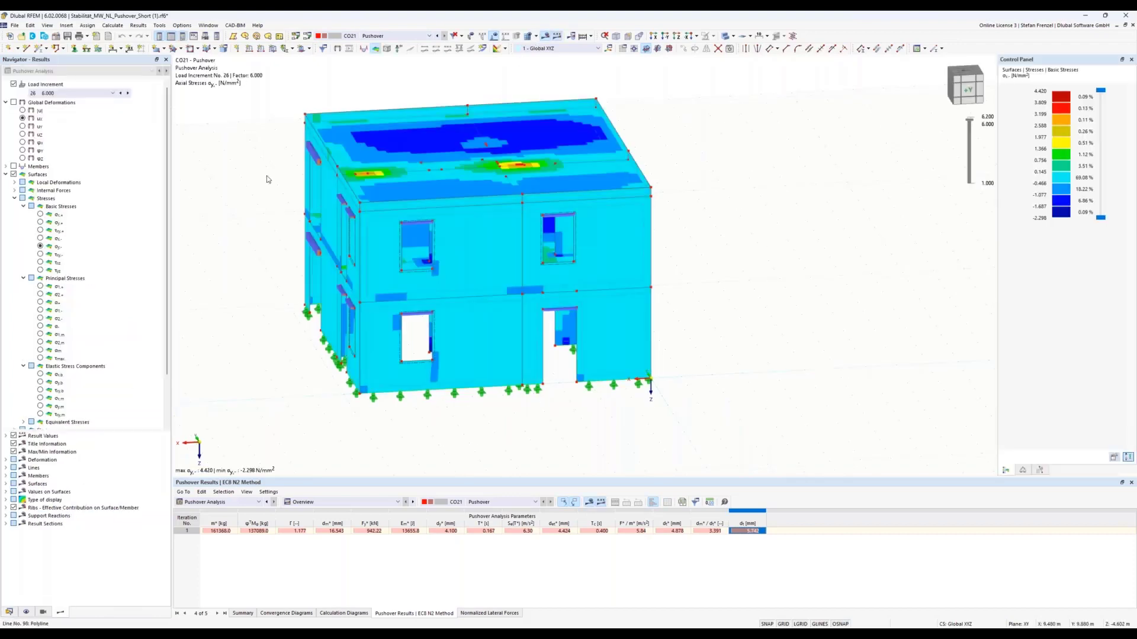
{"action": "left_click", "coordinate": [42, 611]}
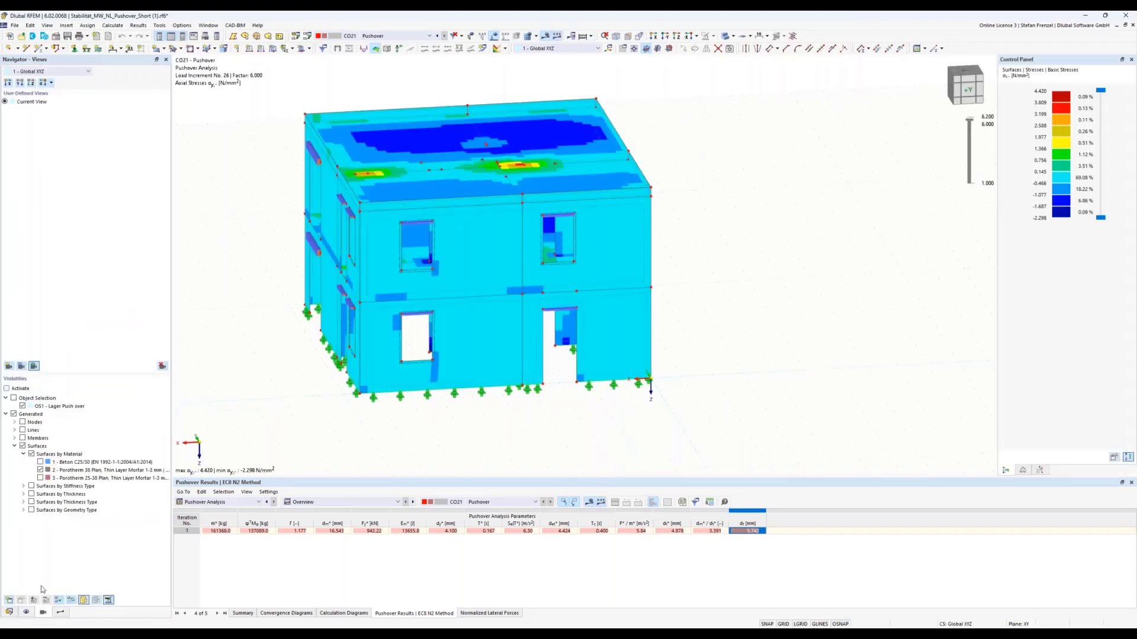
{"action": "left_click", "coordinate": [41, 470]}
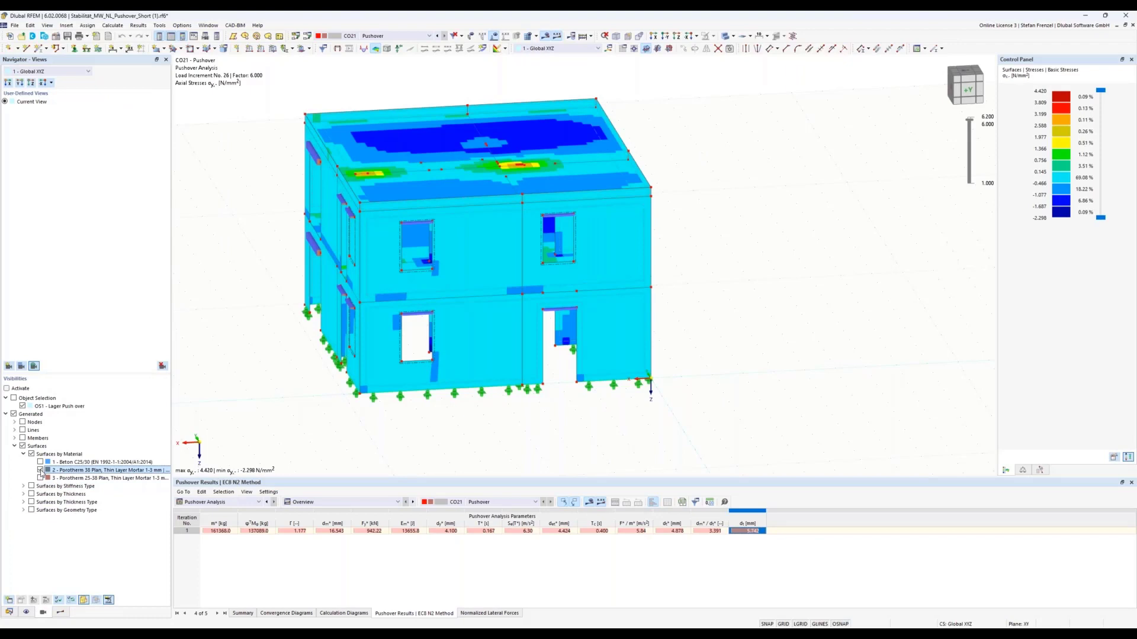
{"action": "left_click", "coordinate": [41, 470]}
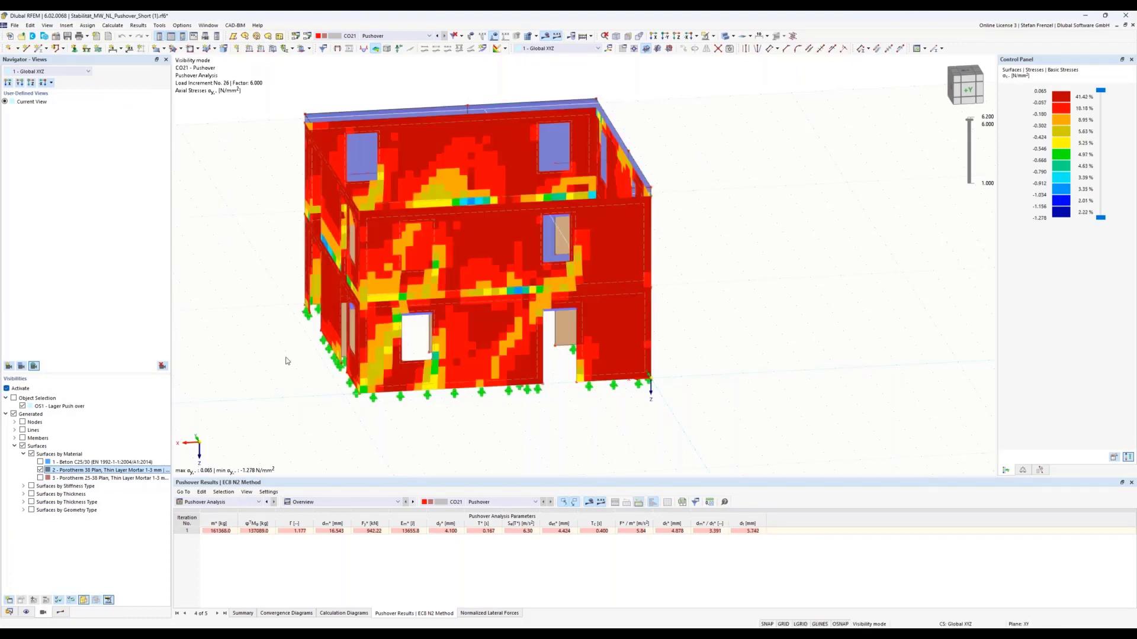
{"action": "left_click", "coordinate": [40, 470]}
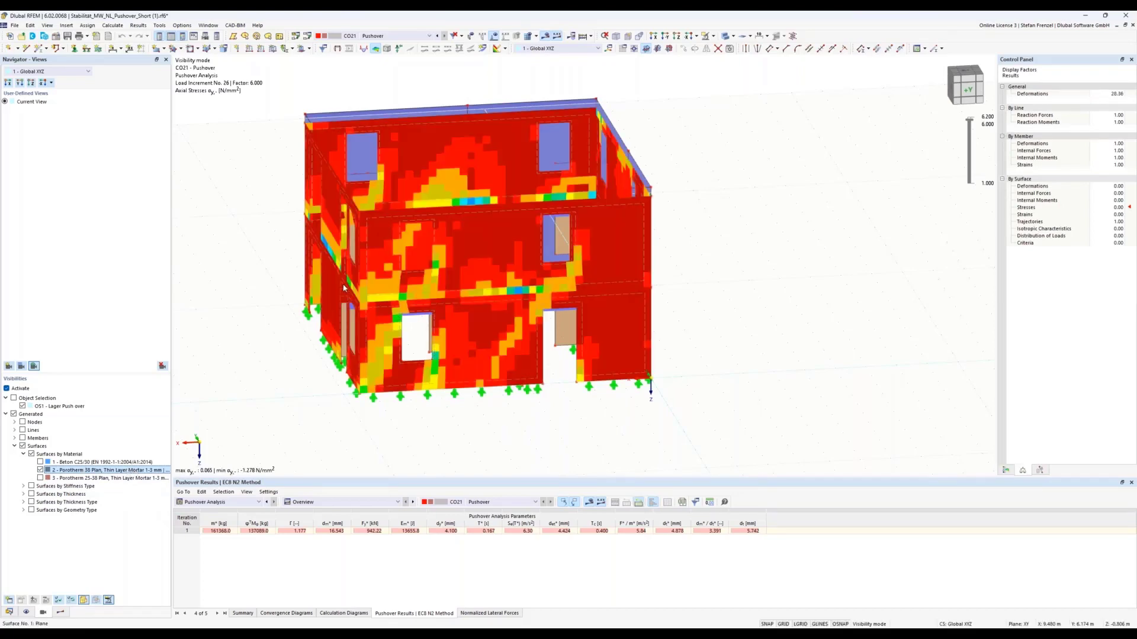
Exclude the object selection OS1 - Lager Push over from the visible objects and show the walls in isometric view.
{"action": "middle_click_drag", "start_coordinate": [225, 362], "coordinate": [291, 403], "text": "ctrl"}
{"action": "key", "text": "F7"}
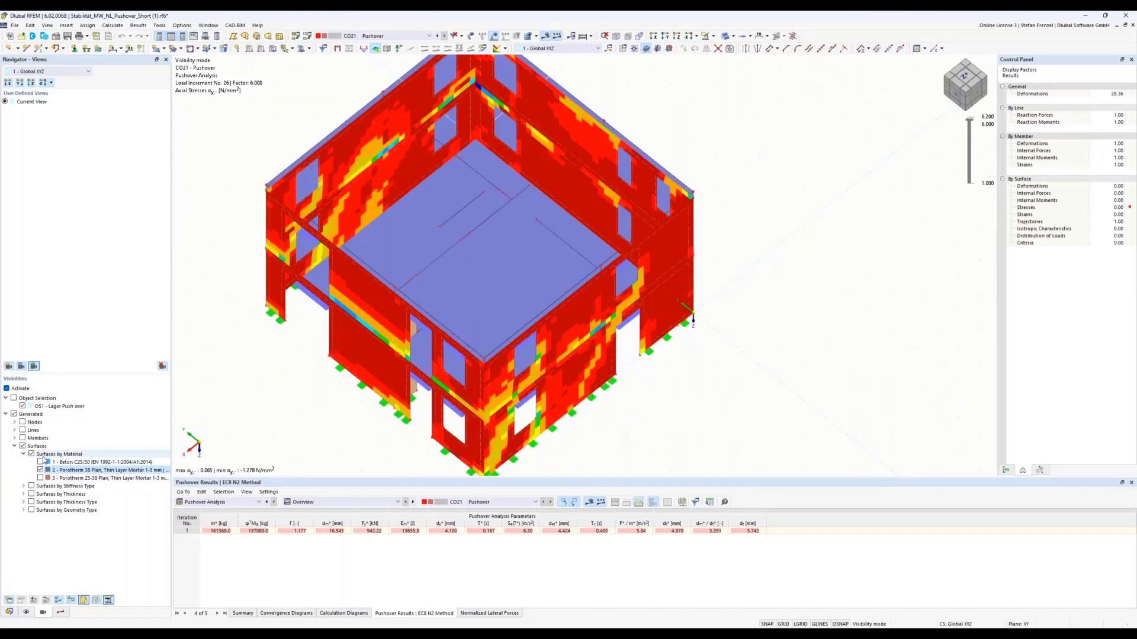
{"action": "left_click", "coordinate": [47, 407]}
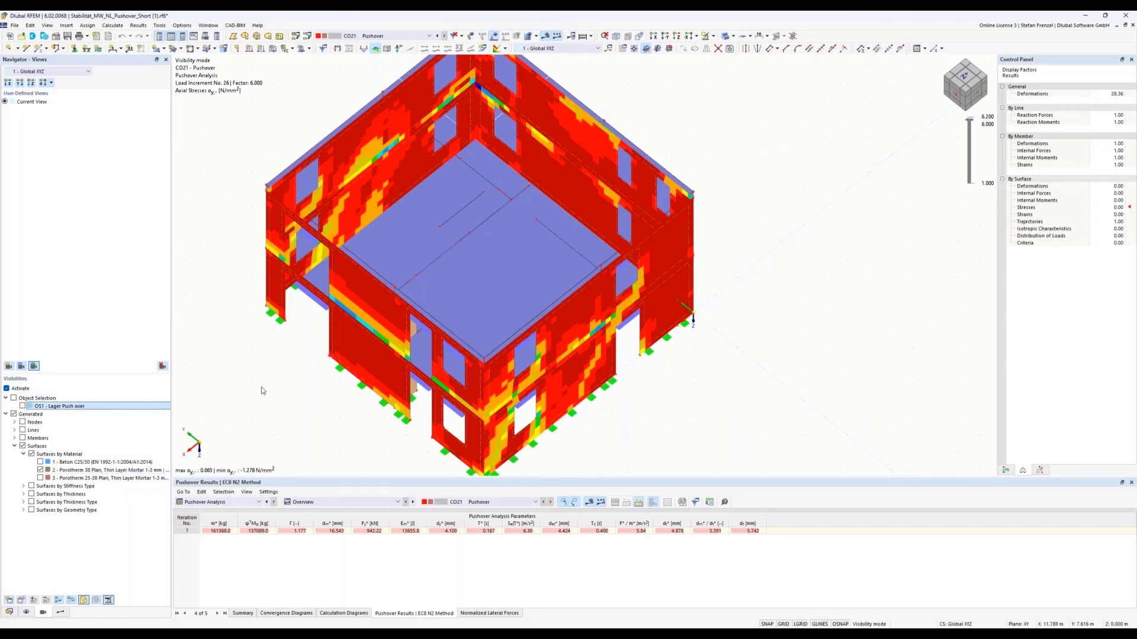
{"action": "scroll", "coordinate": [270, 357], "scroll_direction": "down", "scroll_amount": 2}
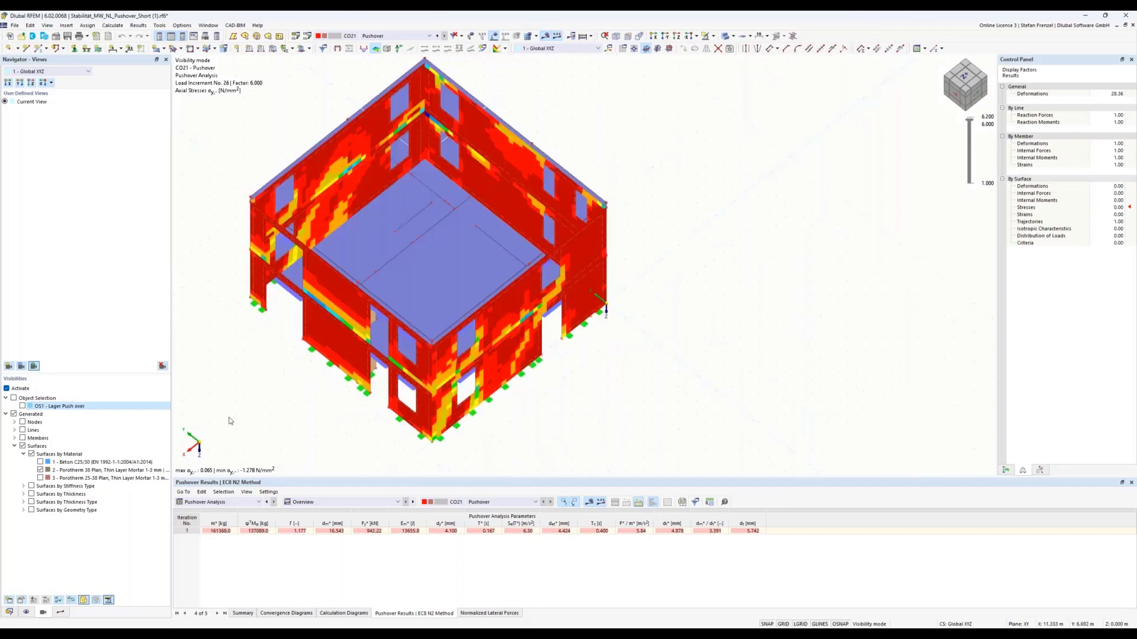
{"action": "right_click_drag", "start_coordinate": [236, 396], "coordinate": [237, 392]}
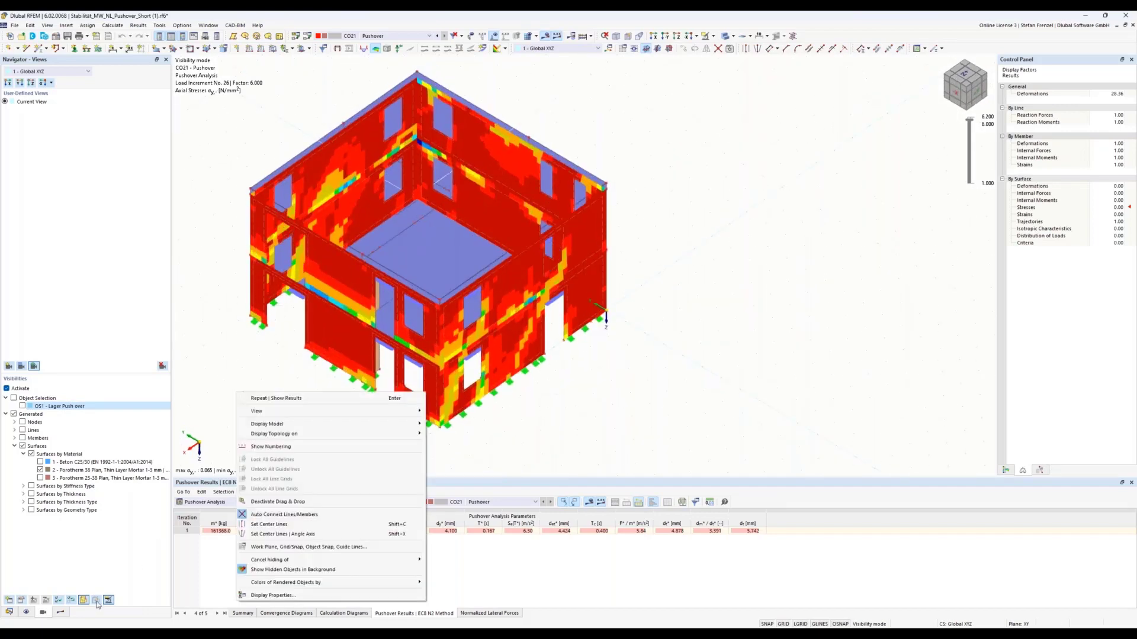
Display the global deformations uX on the masonry walls instead of the surface stresses.
{"action": "left_click", "coordinate": [62, 612]}
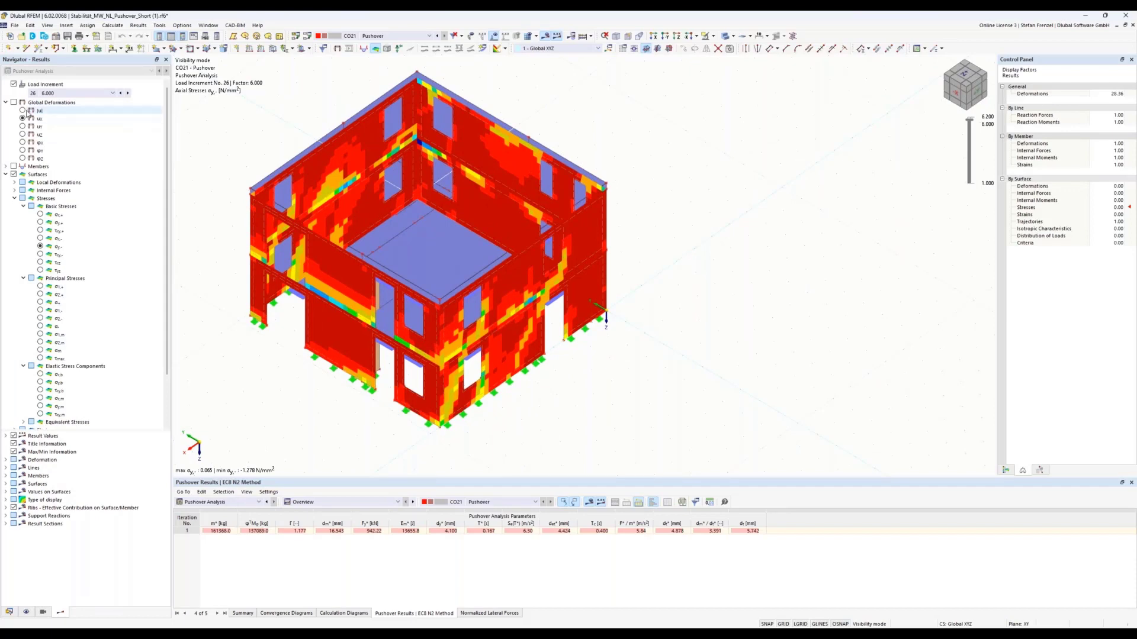
{"action": "left_click", "coordinate": [16, 104]}
{"action": "left_click", "coordinate": [14, 103]}
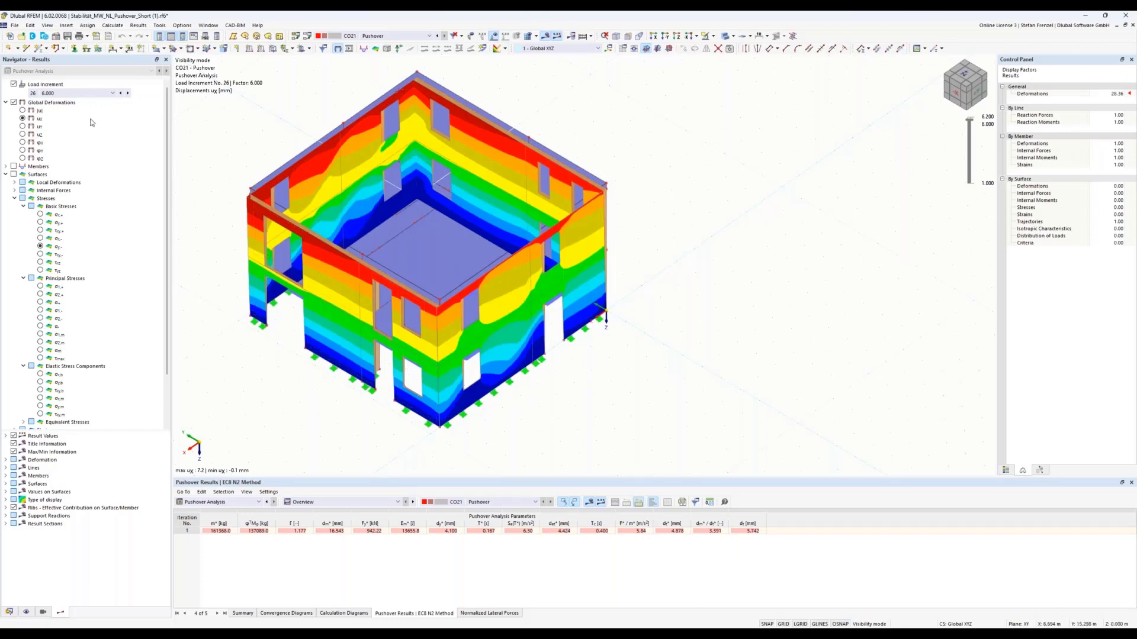
Compare the uX displacements at load increment 12, factor 3.200, with those at increment 26, factor 6.000.
{"action": "left_click", "coordinate": [112, 93]}
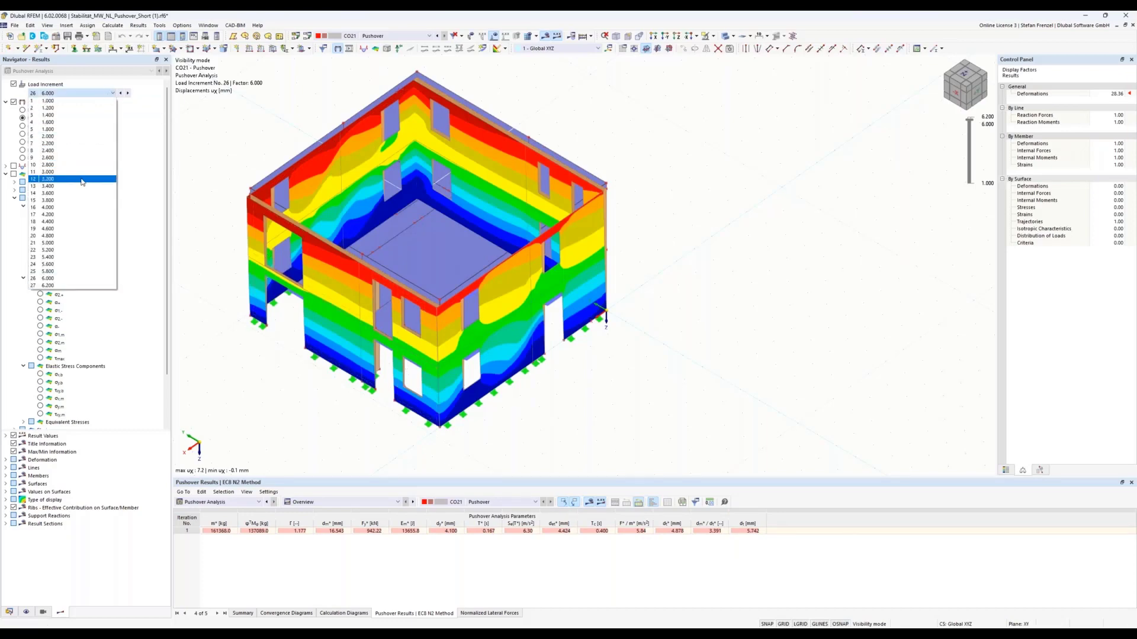
{"action": "key", "text": "Escape"}
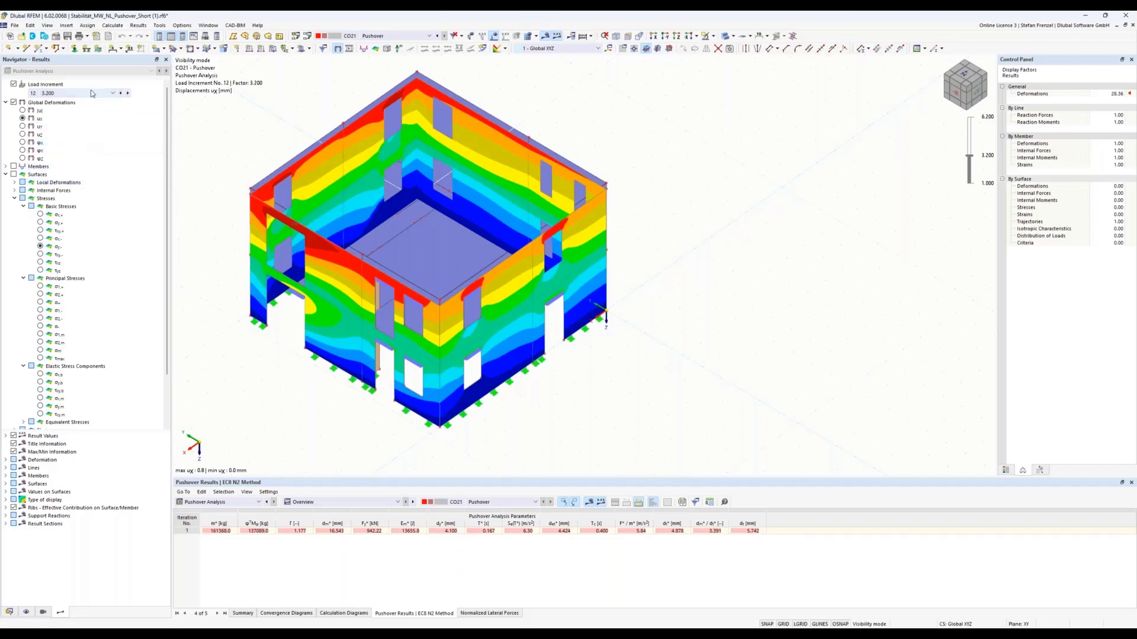
{"action": "left_click", "coordinate": [91, 92]}
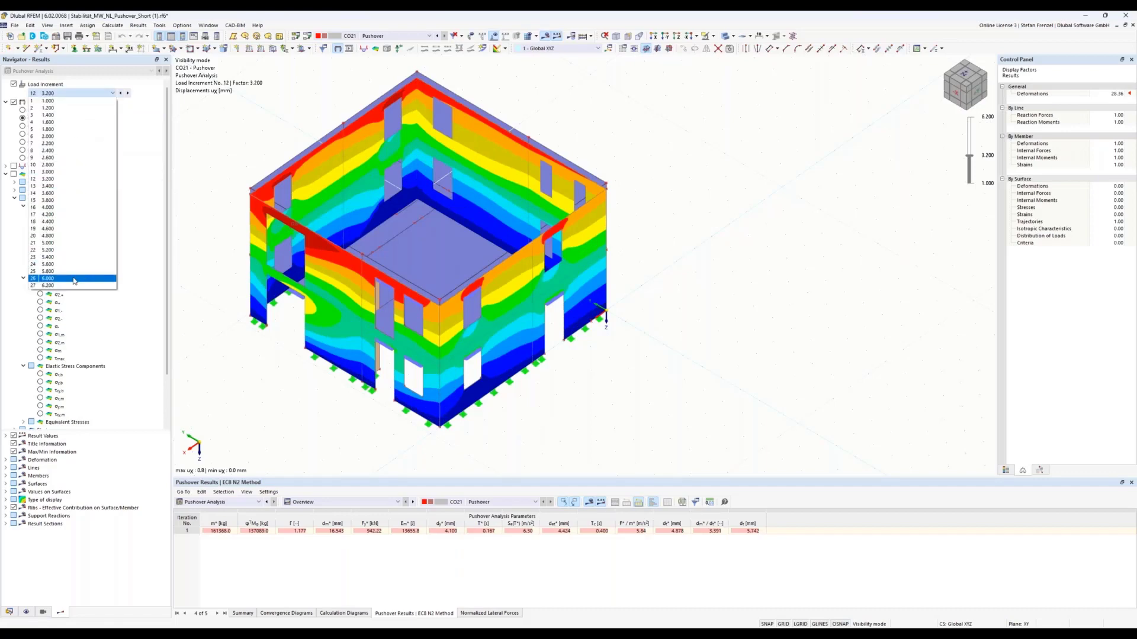
{"action": "key", "text": "Escape"}
{"action": "left_click", "coordinate": [91, 94]}
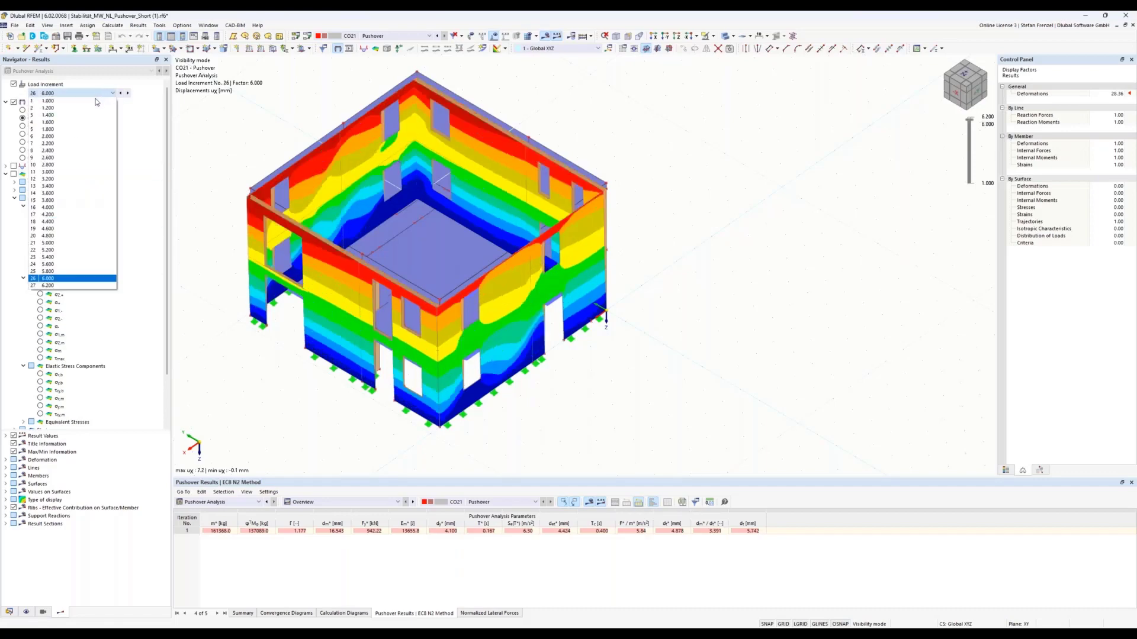
{"action": "key", "text": "Escape"}
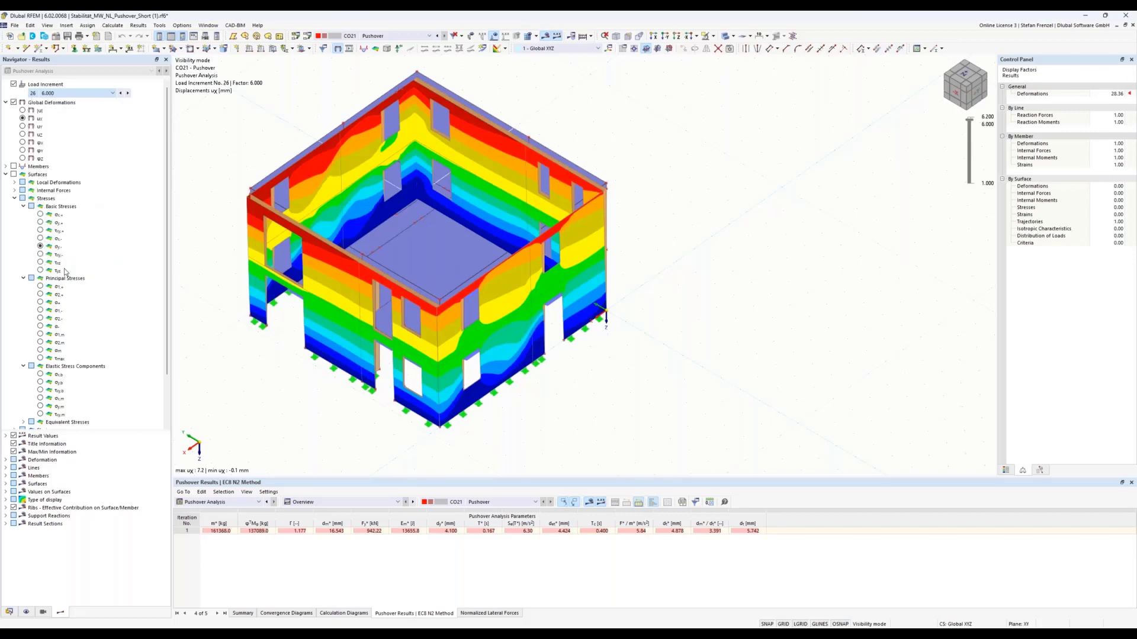
Compare the wall displacements uX at load increments 25, factor 5.800, and 24, factor 5.600, ending on increment 25.
{"action": "key", "text": "Up"}
{"action": "left_click", "coordinate": [92, 94]}
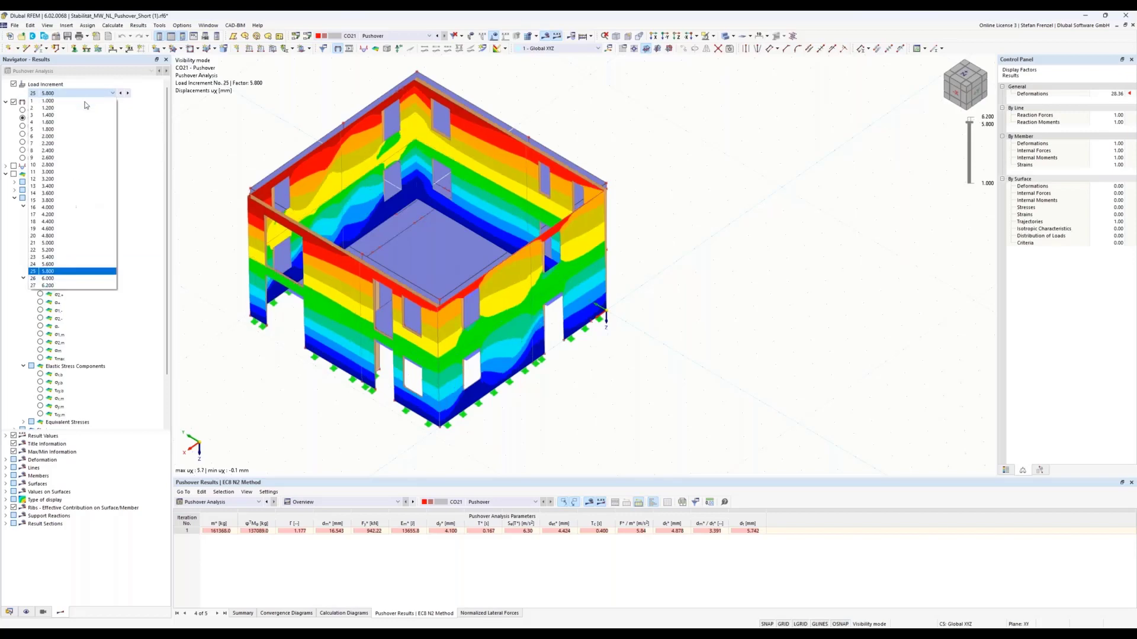
{"action": "left_click", "coordinate": [80, 264]}
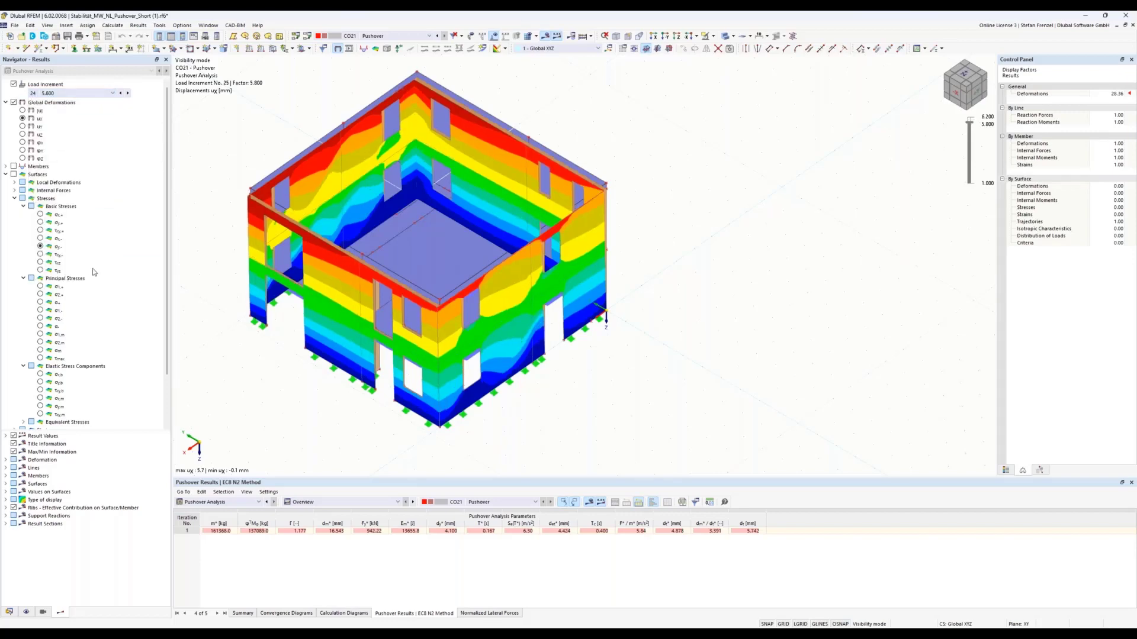
{"action": "left_click", "coordinate": [50, 92]}
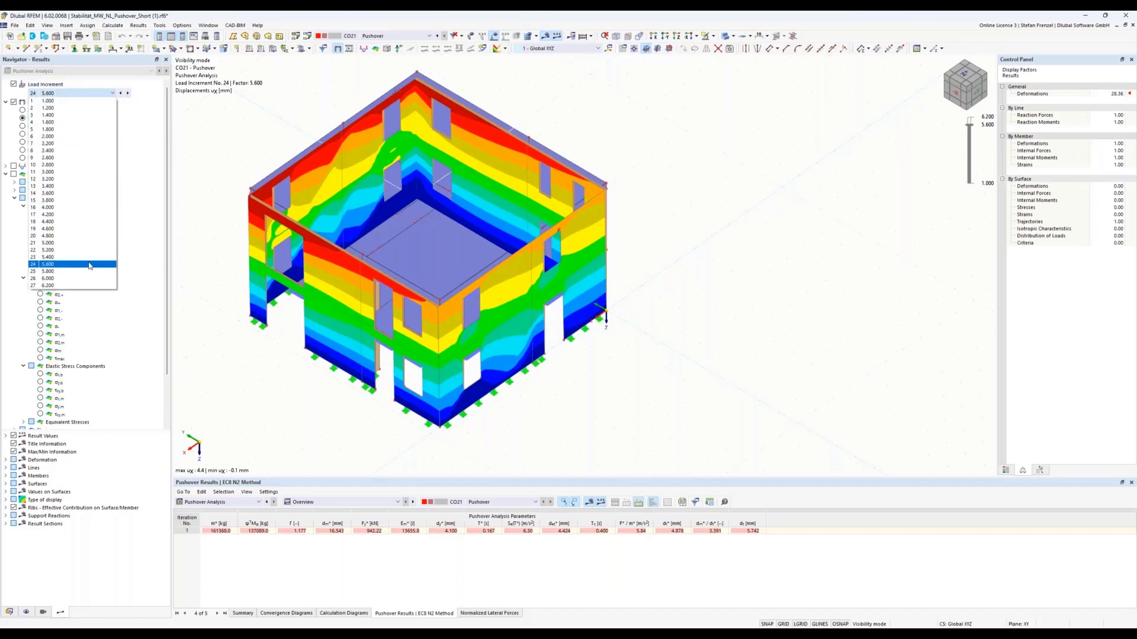
{"action": "left_click", "coordinate": [89, 272]}
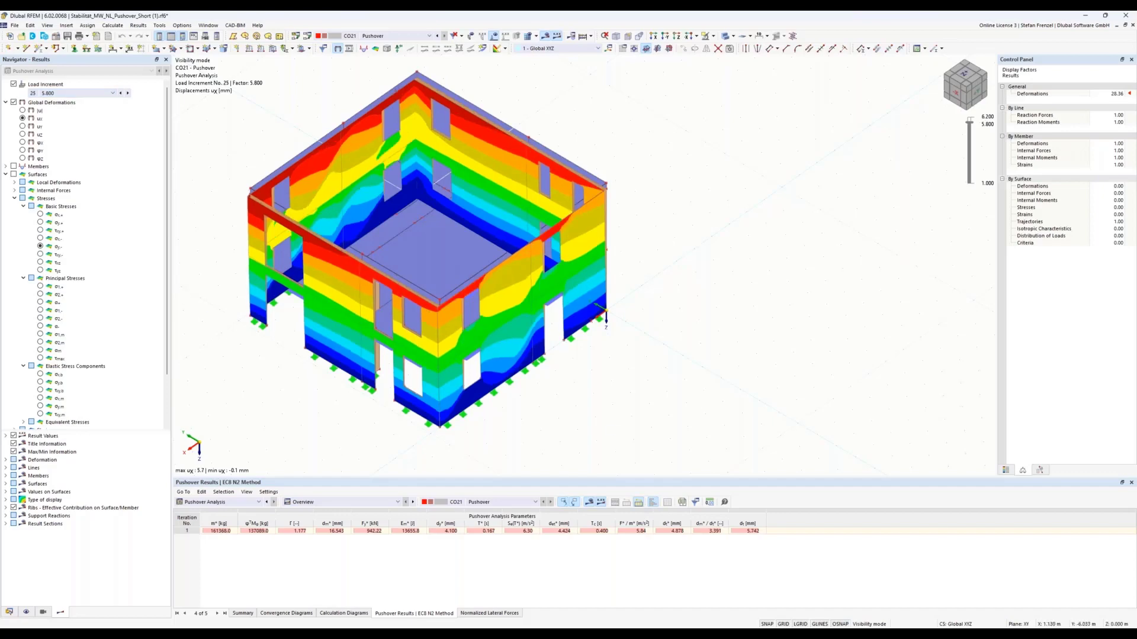
{"action": "middle_click_drag", "start_coordinate": [690, 385], "coordinate": [657, 365], "text": "ctrl"}
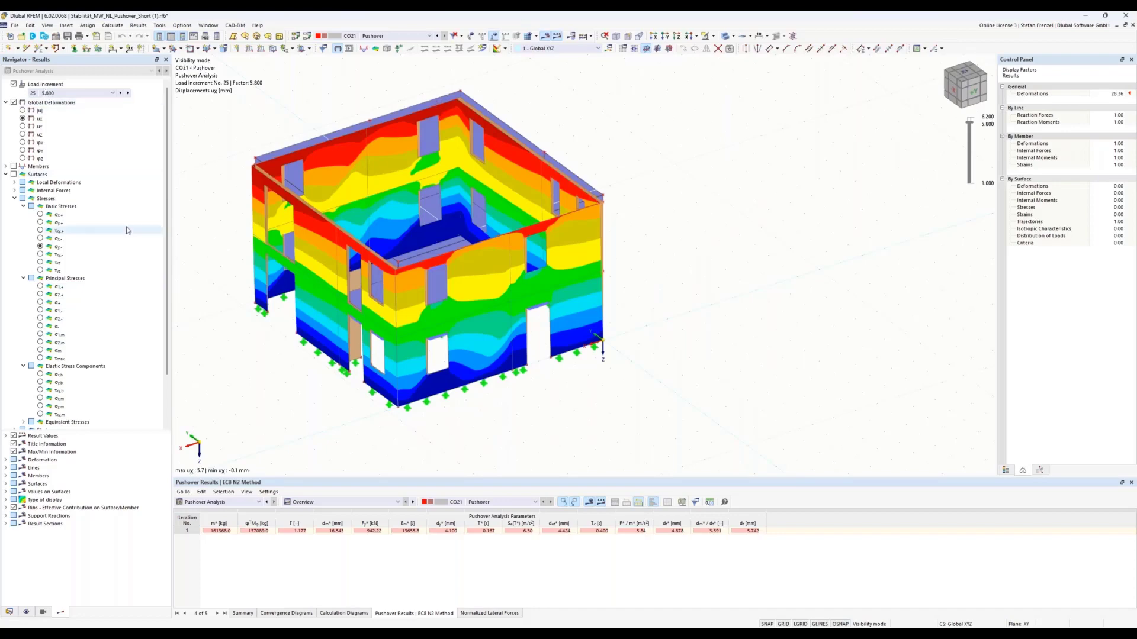
Display the basic axial stresses σx,+ on the walls and place the control panel with its colour scale beside the model.
{"action": "left_click", "coordinate": [41, 216]}
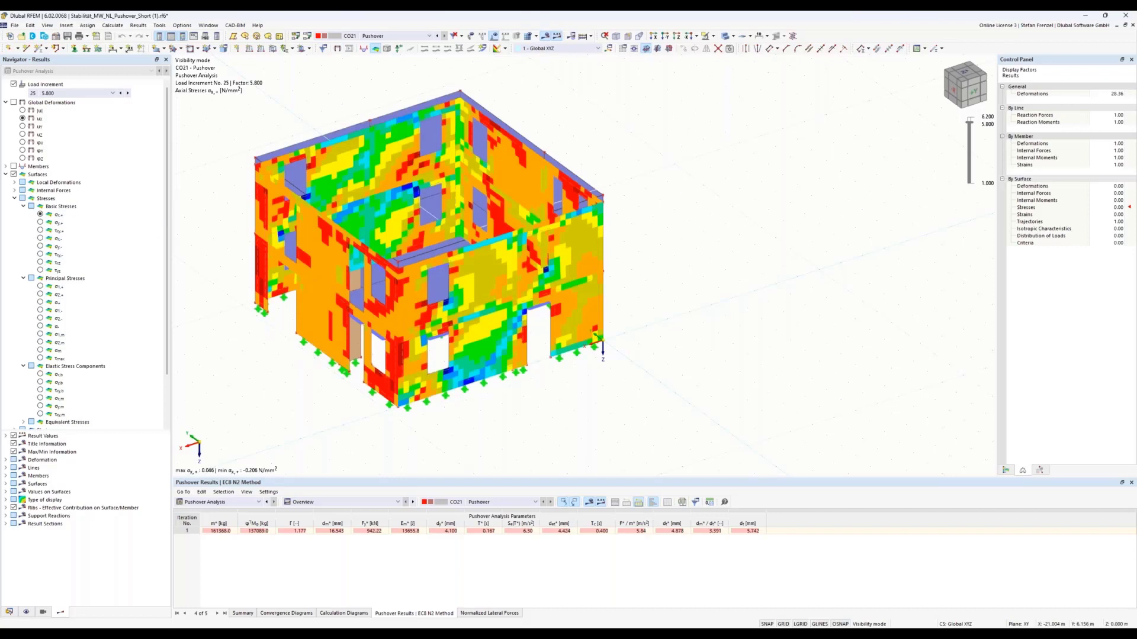
{"action": "left_click_drag", "start_coordinate": [1052, 60], "coordinate": [1032, 65]}
{"action": "left_click_drag", "start_coordinate": [958, 103], "coordinate": [793, 77]}
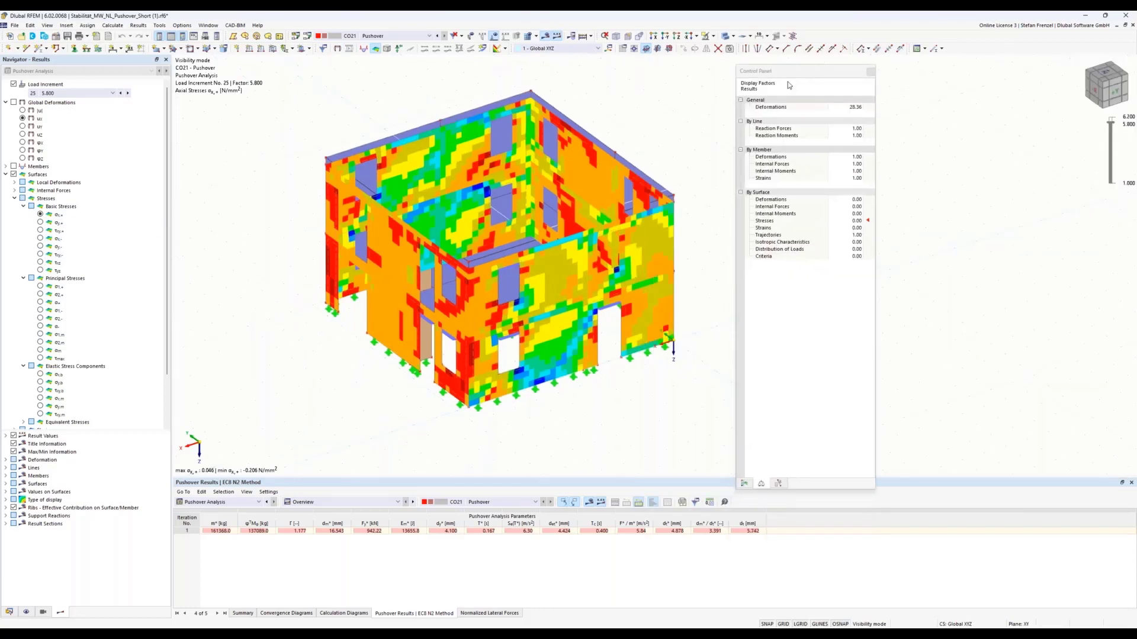
{"action": "left_click", "coordinate": [744, 484]}
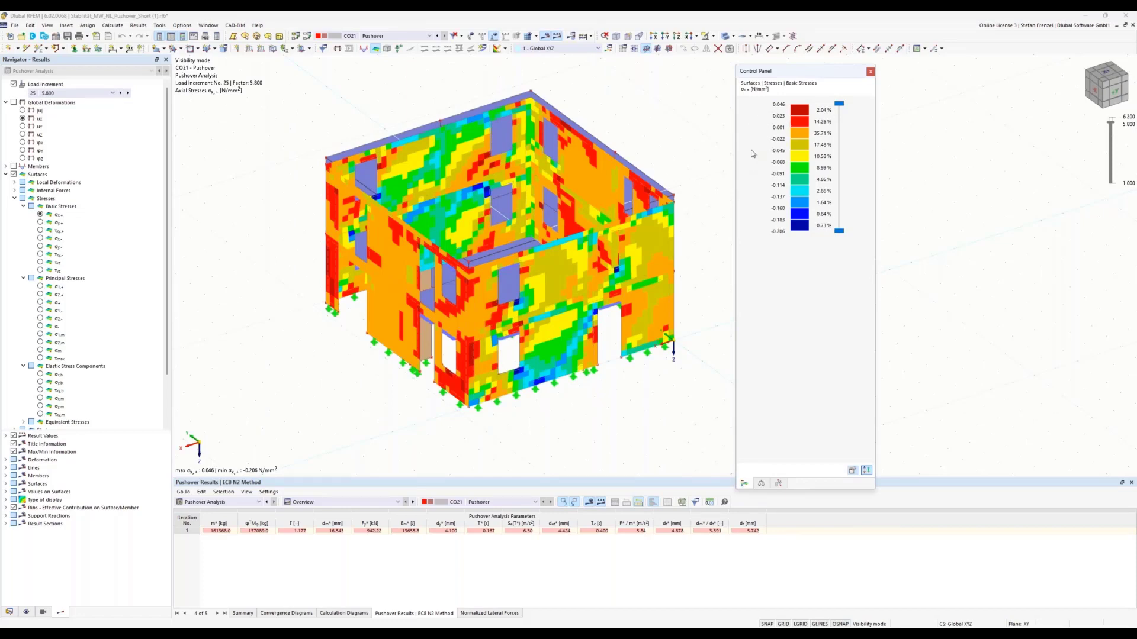
Examine the ultimate compressive and tensile strengths in the orthotropic masonry parameters of material 2 - Porotherm 38 Plan.
{"action": "left_click", "coordinate": [9, 612]}
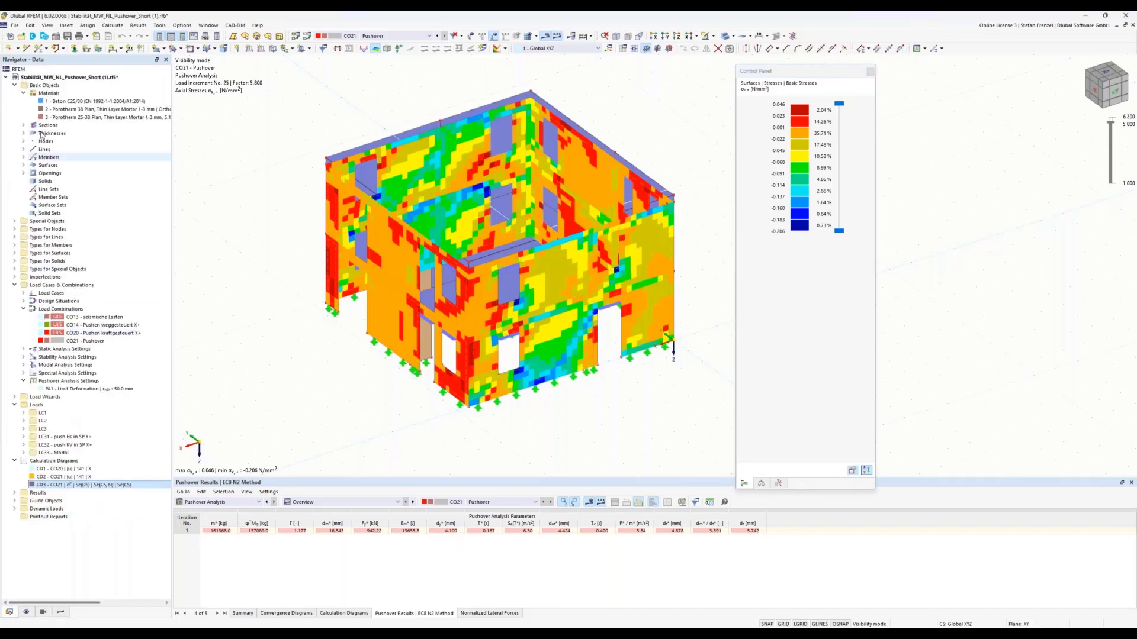
{"action": "right_click", "coordinate": [72, 112]}
{"action": "left_click", "coordinate": [129, 112]}
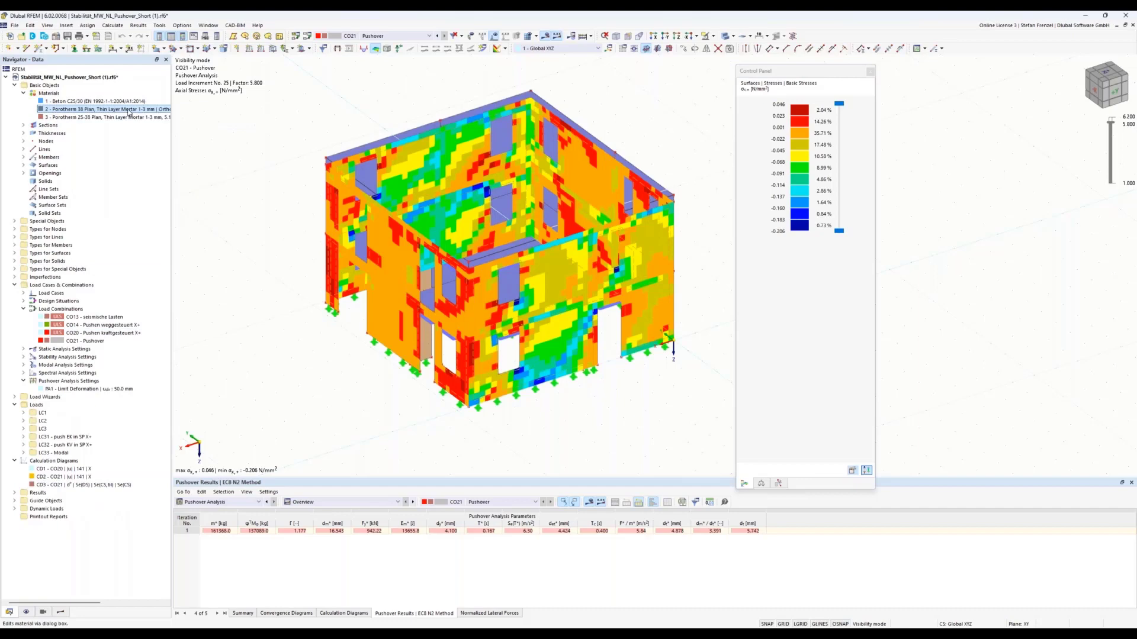
{"action": "left_click", "coordinate": [517, 183]}
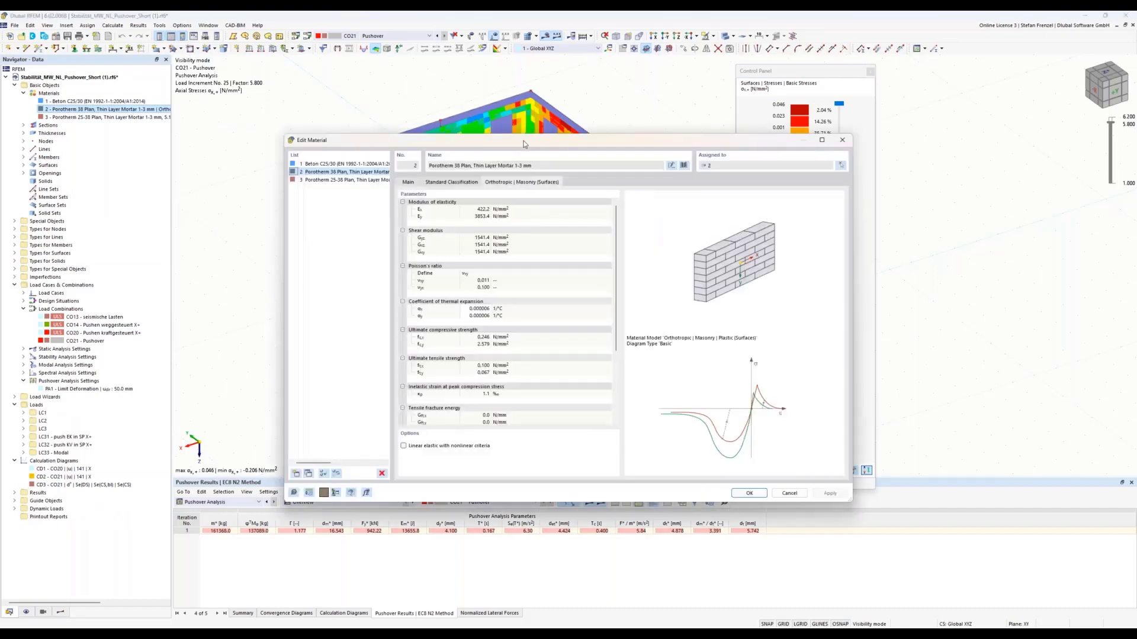
{"action": "left_click_drag", "start_coordinate": [523, 144], "coordinate": [293, 52]}
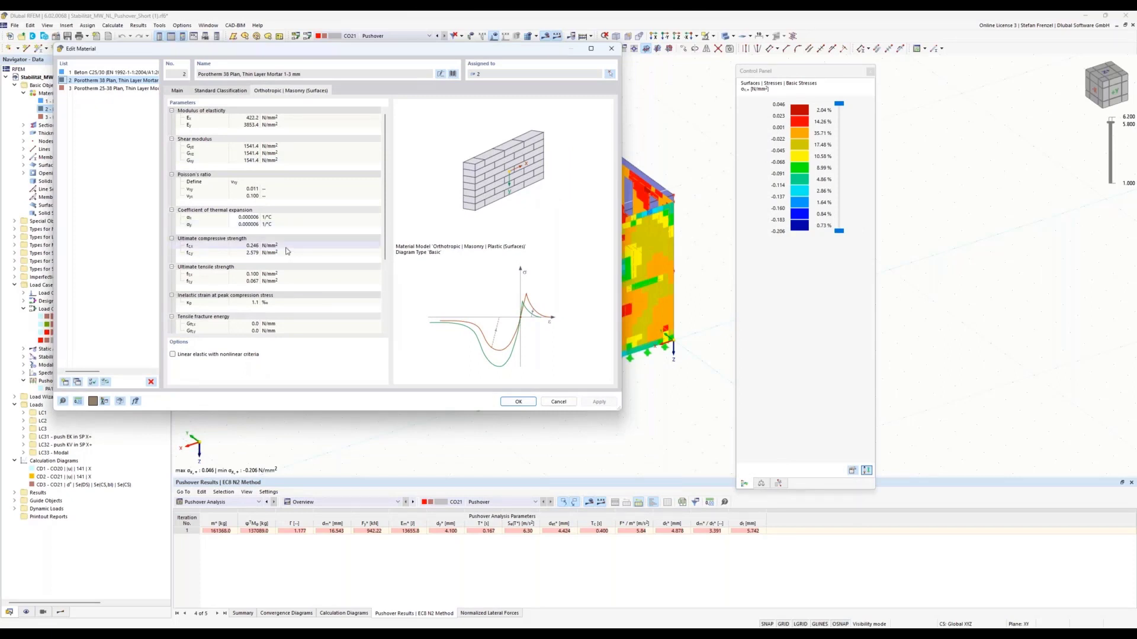
{"action": "left_click", "coordinate": [275, 247]}
{"action": "left_click", "coordinate": [256, 276]}
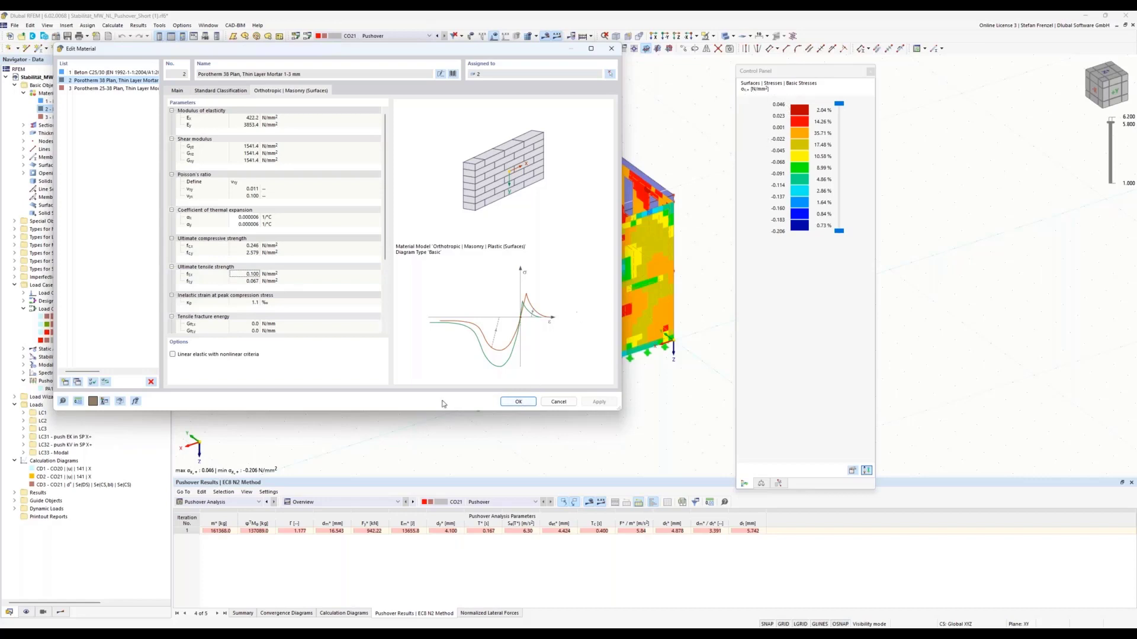
{"action": "left_click", "coordinate": [529, 402]}
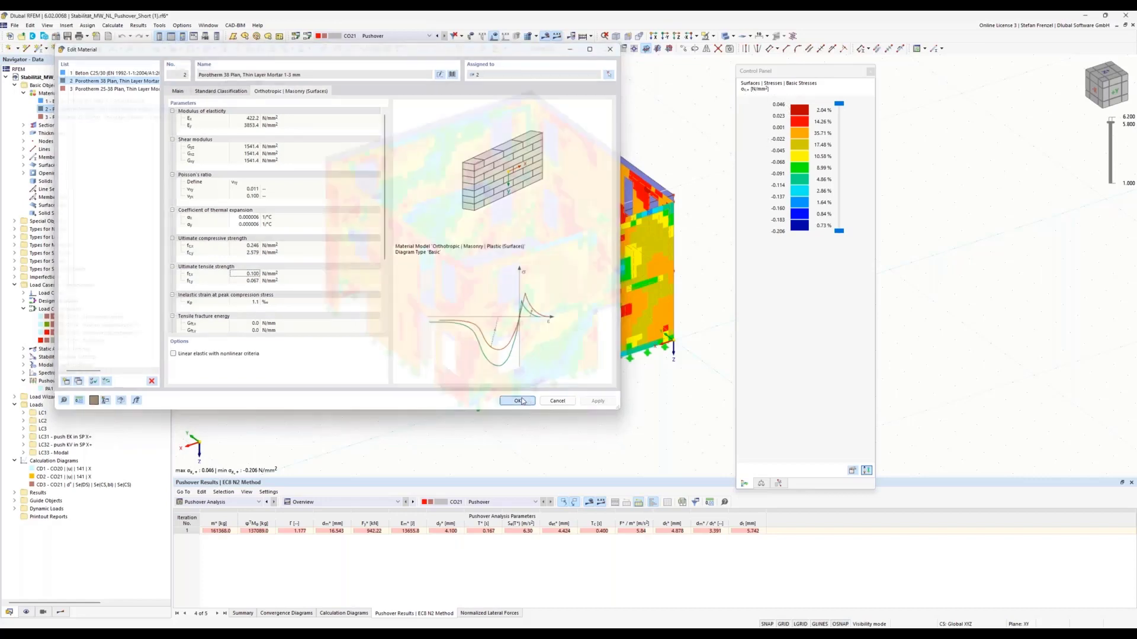
Review the basic axial stresses σy,+, σx,- and σy,- on the walls one after another at load increment 25.
{"action": "left_click", "coordinate": [60, 613]}
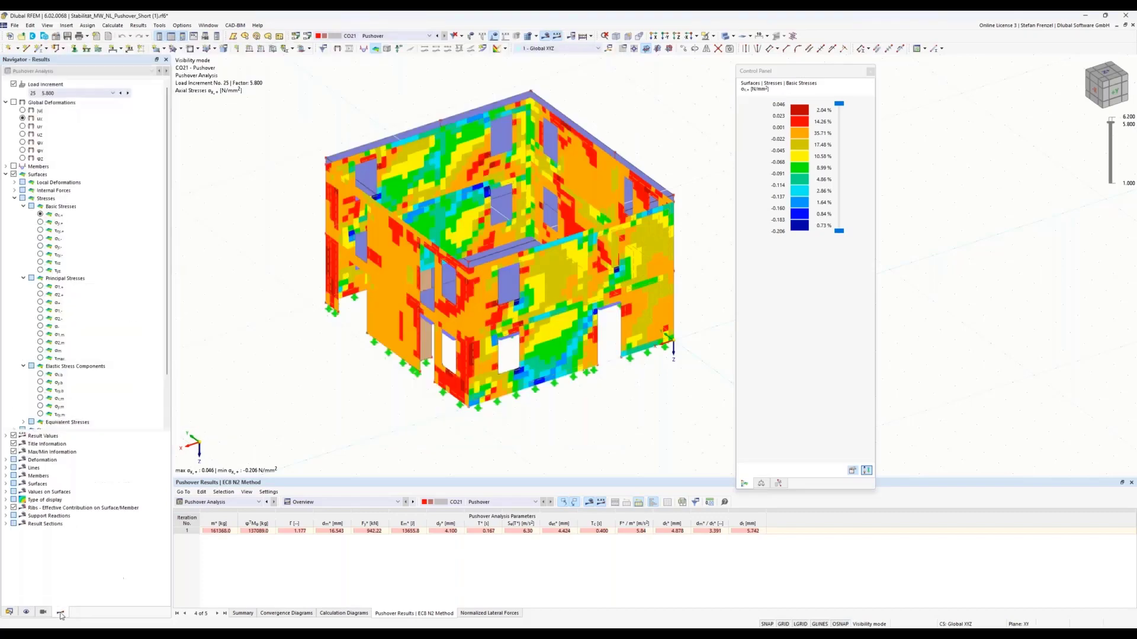
{"action": "left_click", "coordinate": [40, 223]}
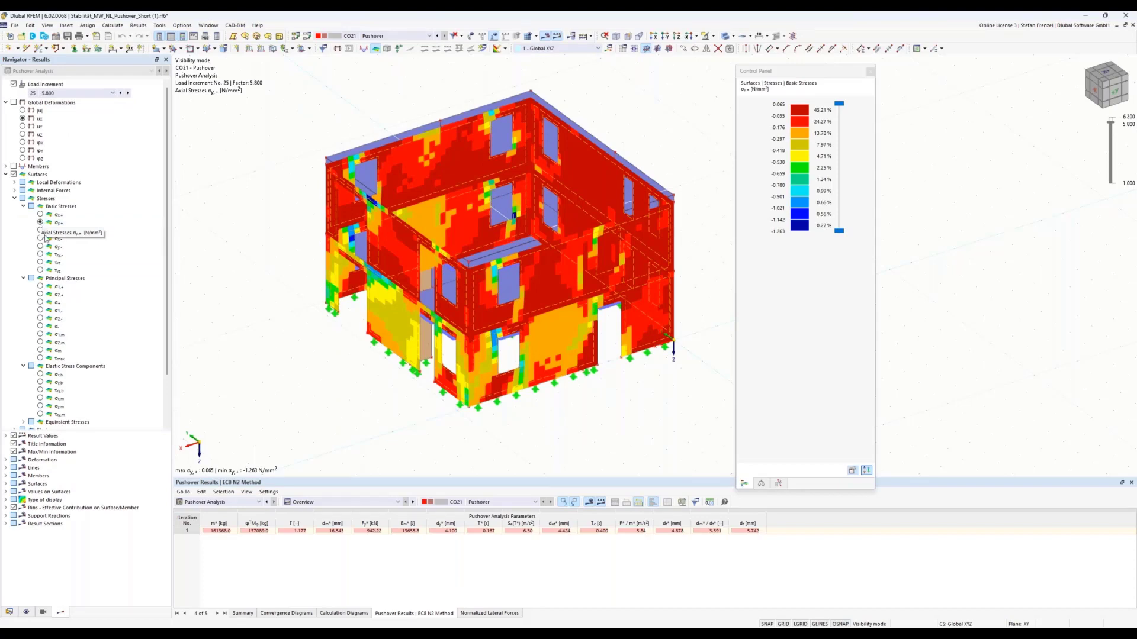
{"action": "left_click", "coordinate": [40, 240]}
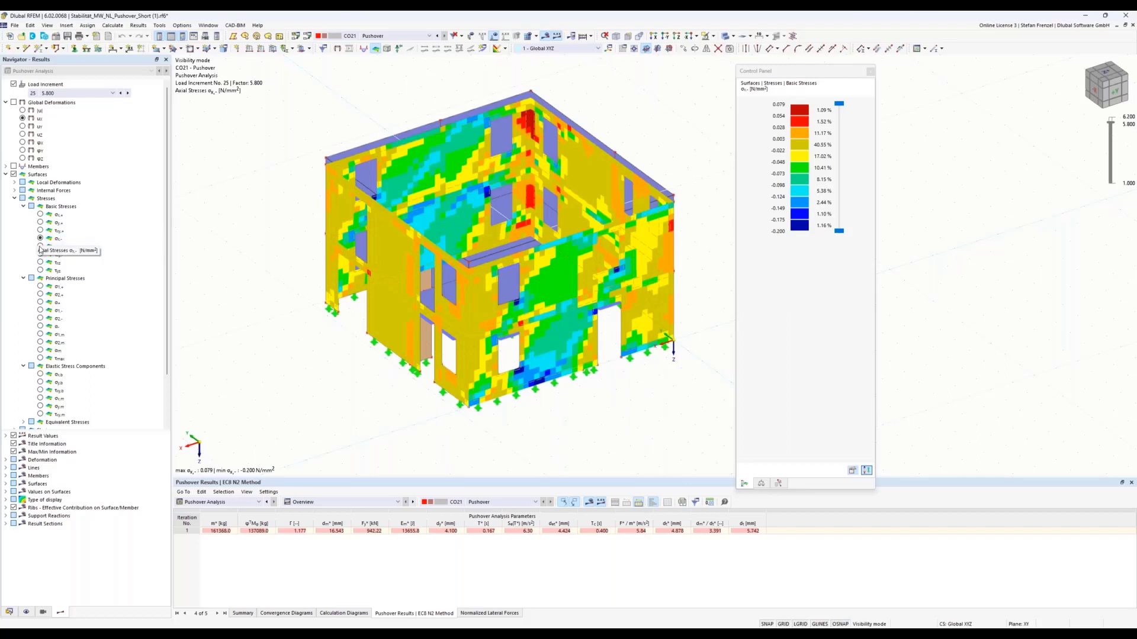
{"action": "left_click", "coordinate": [40, 246]}
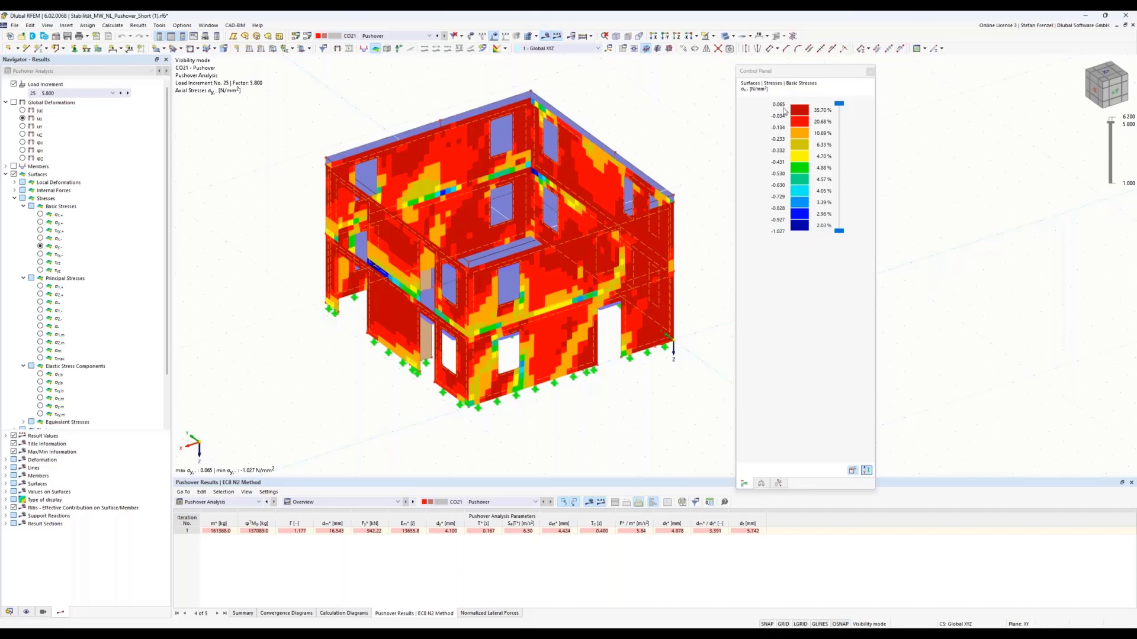
Display the global deformations uX on the building at load increment 27, factor 6.200.
{"action": "left_click", "coordinate": [14, 103]}
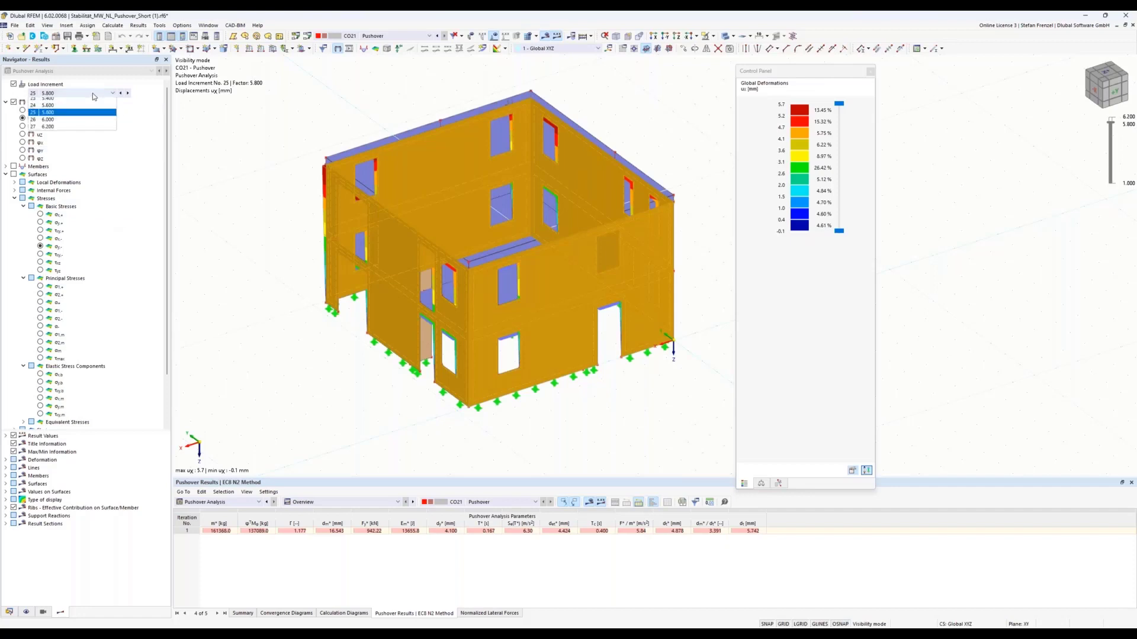
{"action": "left_click", "coordinate": [93, 94]}
{"action": "left_click", "coordinate": [59, 285]}
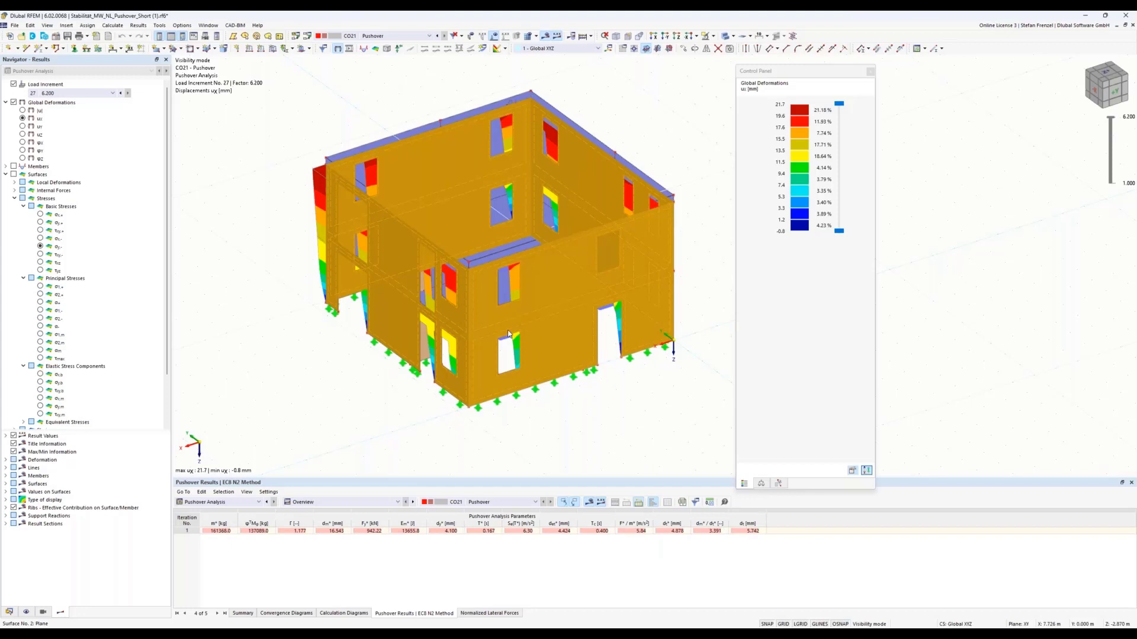
{"action": "mouse_move", "coordinate": [508, 334]}
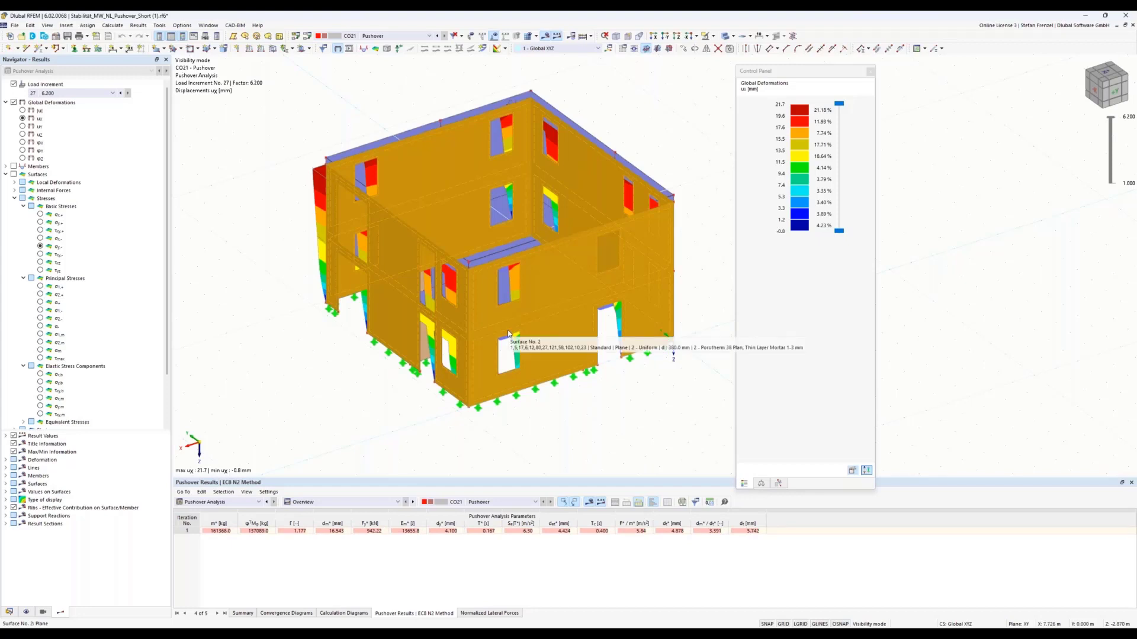
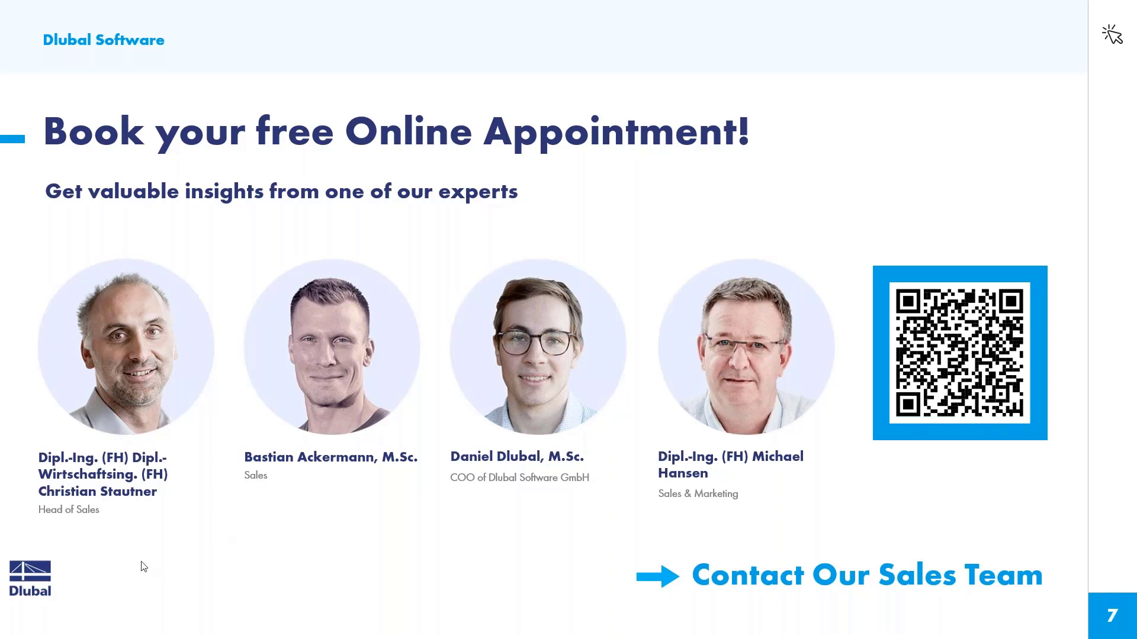
Switch to the Chrome browser, open the Webinars page of the Dlubal website and look through the upcoming webinars.
{"action": "key", "text": "alt+Tab"}
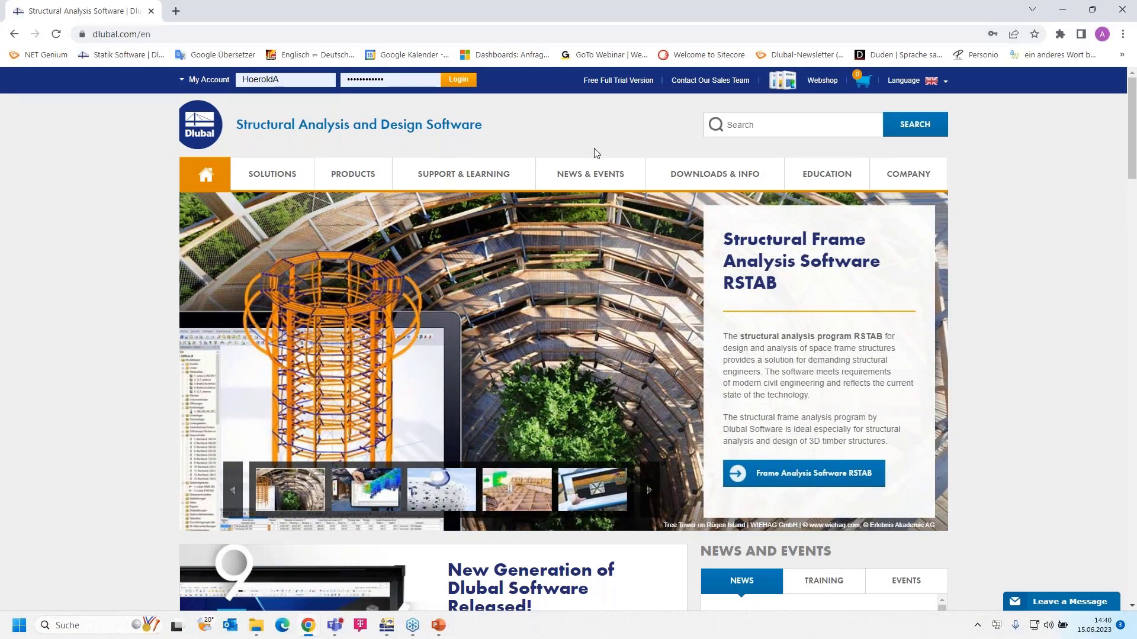
{"action": "mouse_move", "coordinate": [580, 174]}
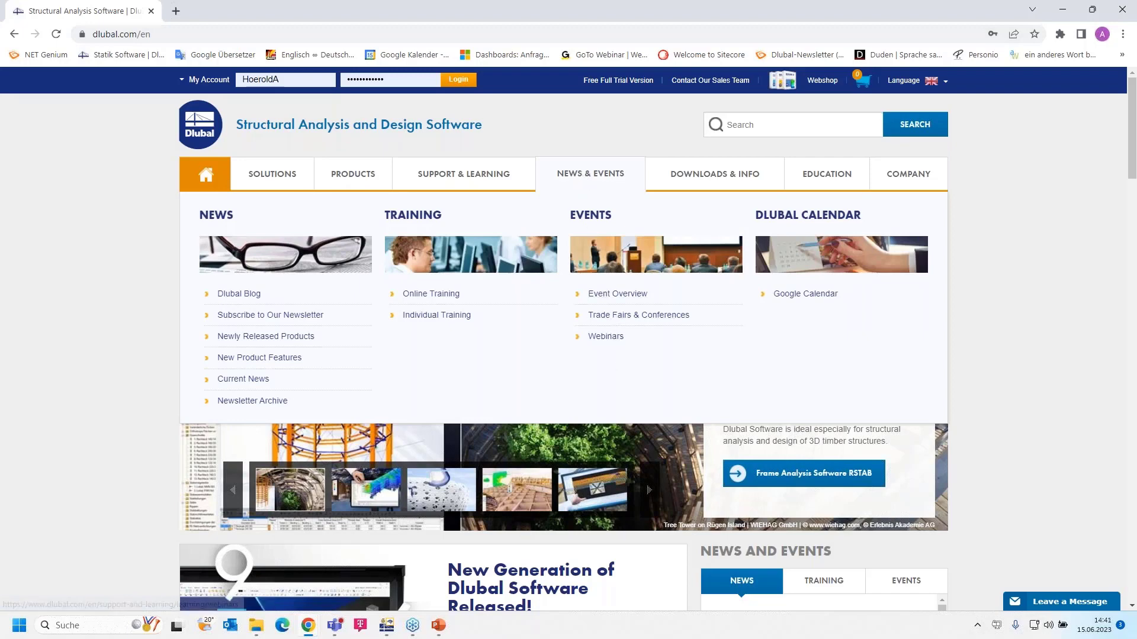
{"action": "left_click", "coordinate": [606, 337]}
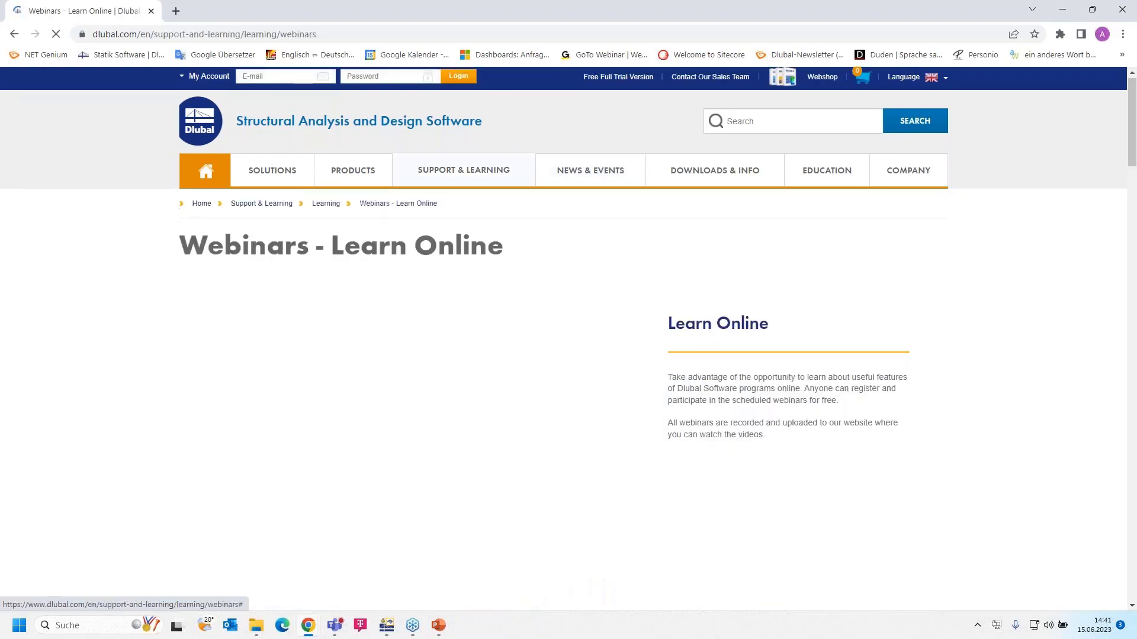
{"action": "scroll", "coordinate": [607, 342], "scroll_direction": "down", "scroll_amount": 8}
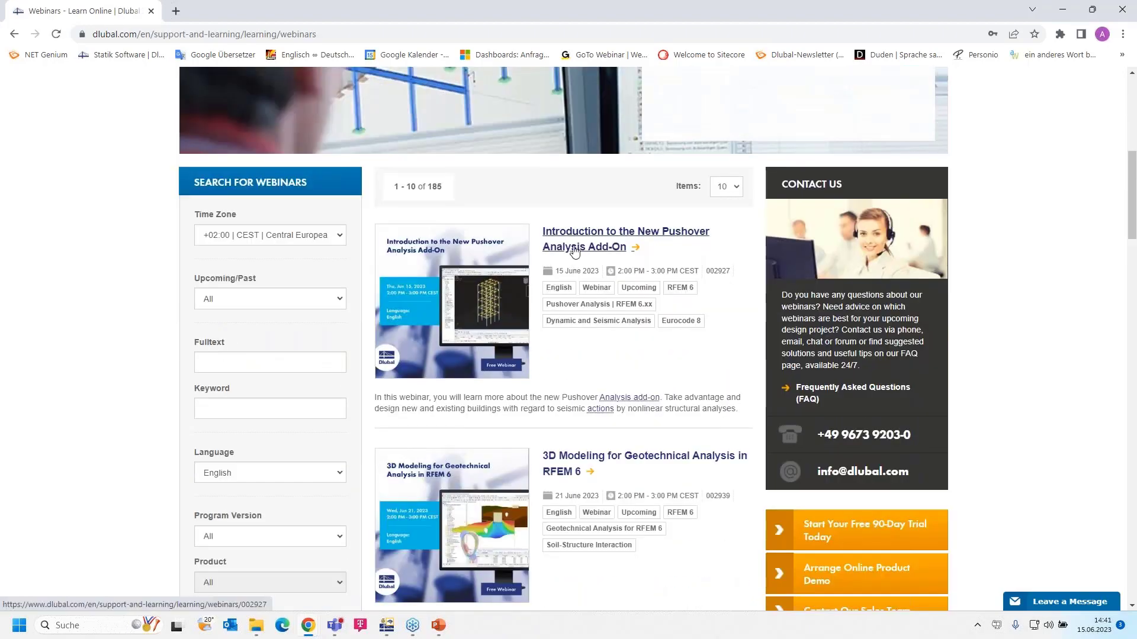
{"action": "scroll", "coordinate": [589, 280], "scroll_direction": "down", "scroll_amount": 2}
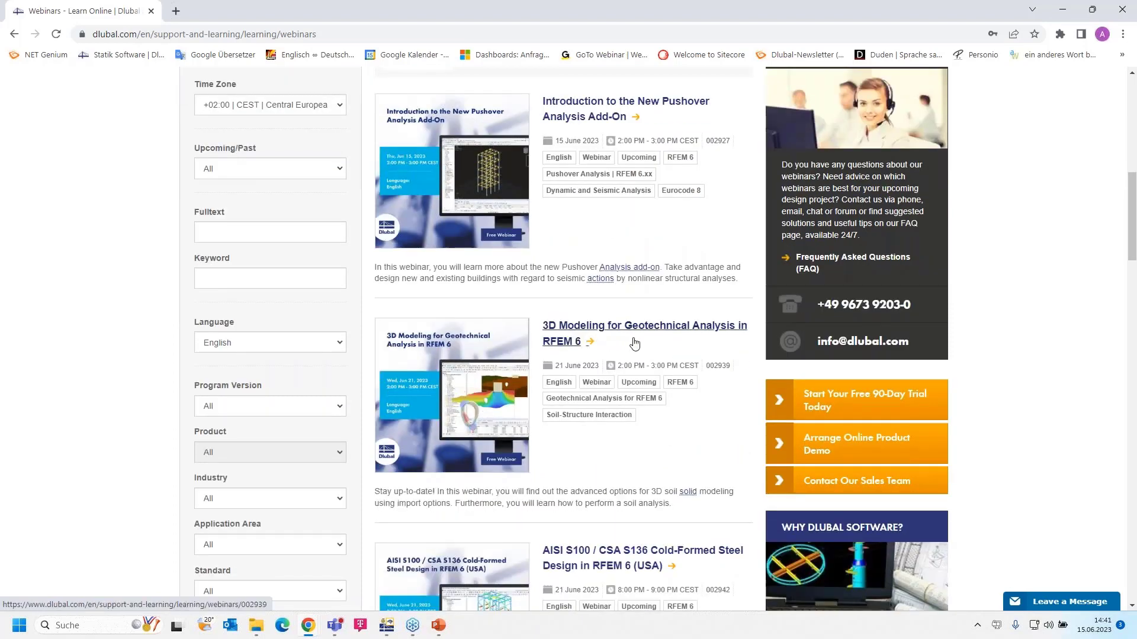
{"action": "scroll", "coordinate": [634, 343], "scroll_direction": "down", "scroll_amount": 1}
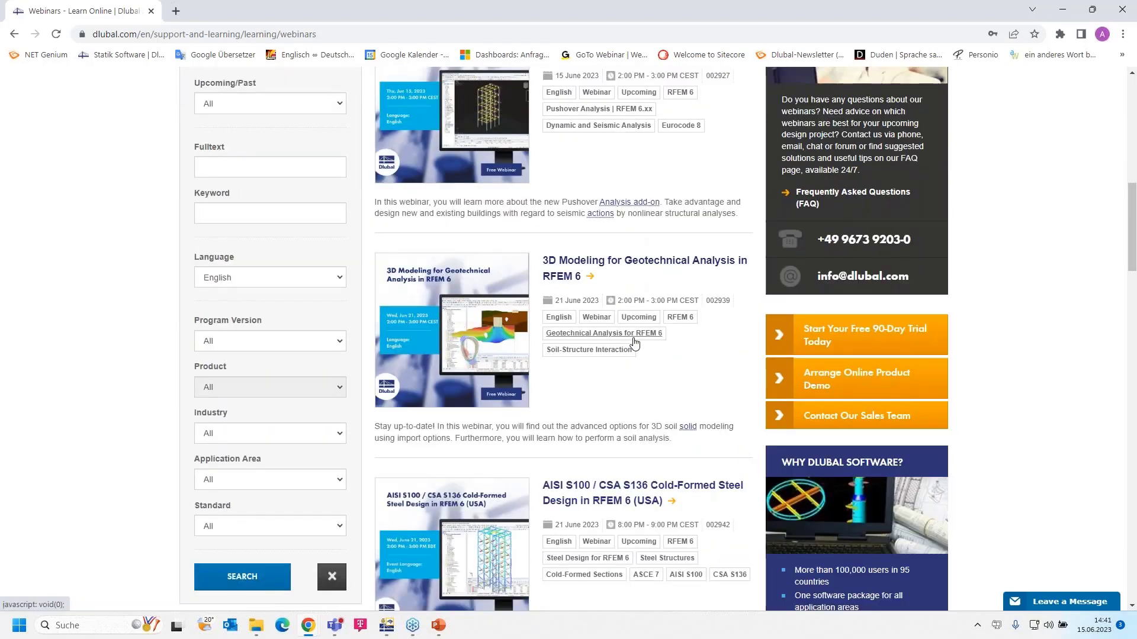
{"action": "scroll", "coordinate": [634, 343], "scroll_direction": "down", "scroll_amount": 2}
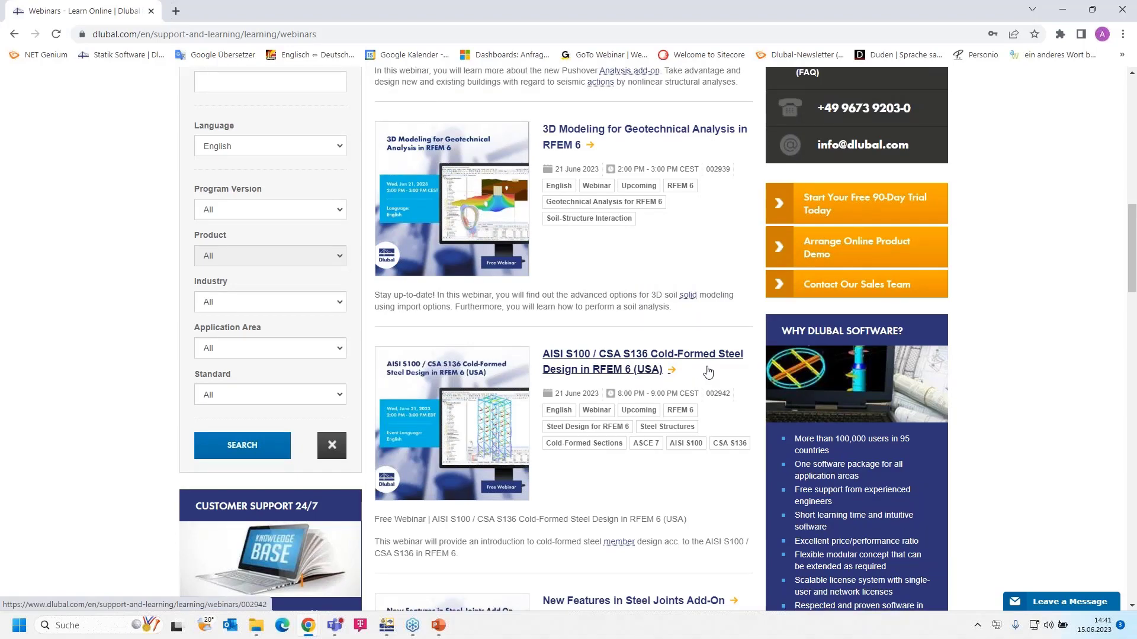
{"action": "scroll", "coordinate": [708, 372], "scroll_direction": "down", "scroll_amount": 5}
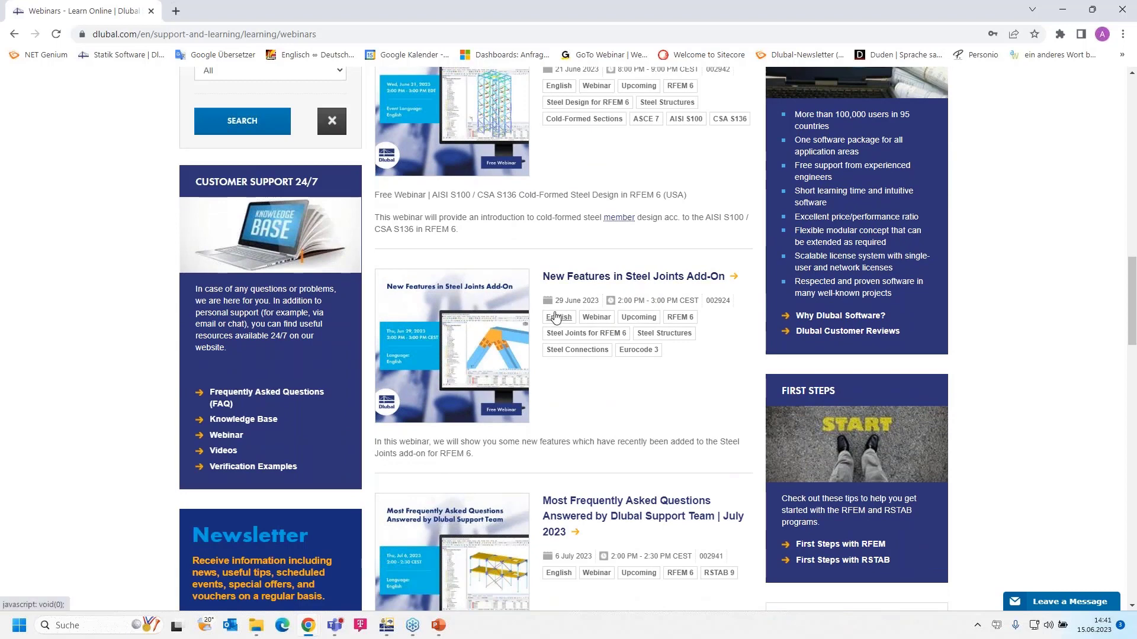
{"action": "scroll", "coordinate": [591, 317], "scroll_direction": "down", "scroll_amount": 3}
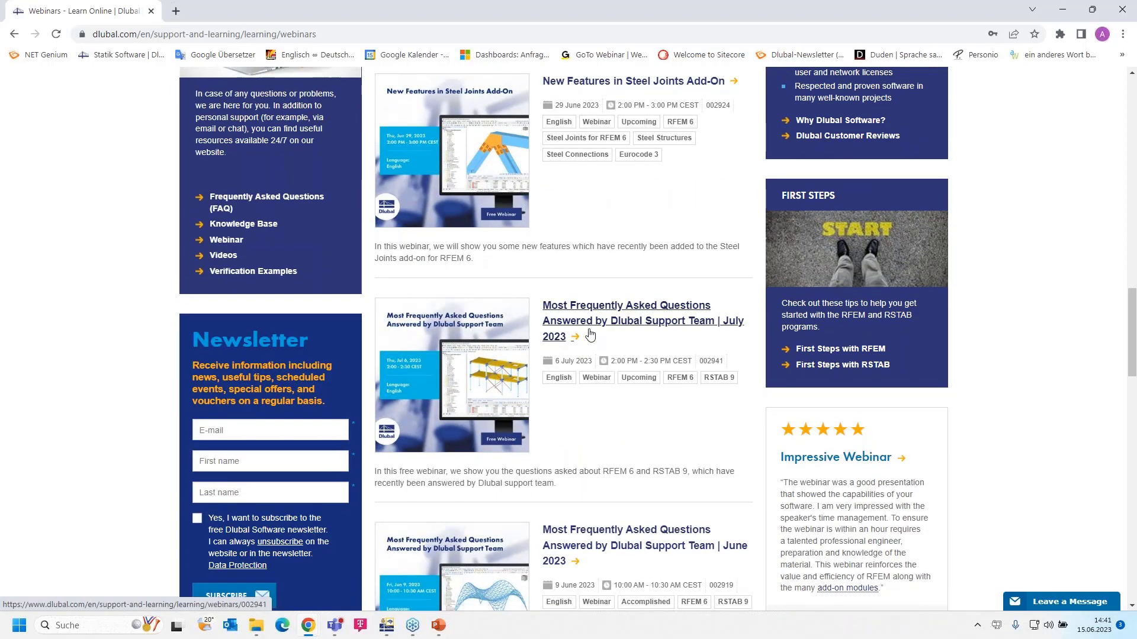
Return to the first webinar in the list and open the page of "Introduction to the New Pushover Analysis Add-On".
{"action": "scroll", "coordinate": [590, 335], "scroll_direction": "up", "scroll_amount": 2}
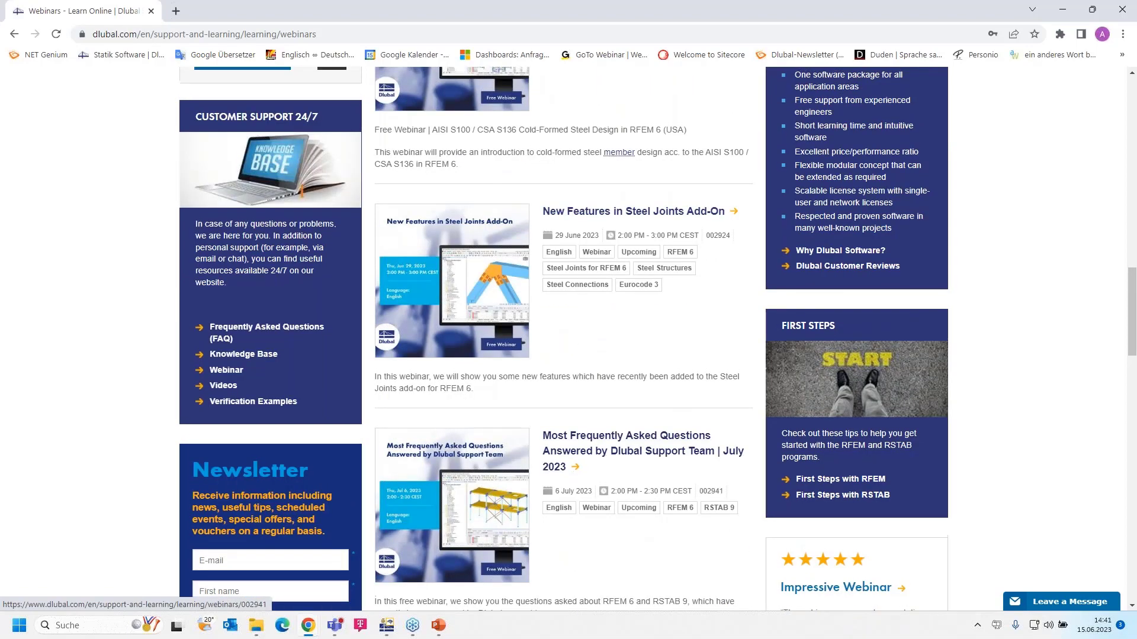
{"action": "scroll", "coordinate": [590, 335], "scroll_direction": "up", "scroll_amount": 10}
{"action": "scroll", "coordinate": [590, 335], "scroll_direction": "up", "scroll_amount": 3}
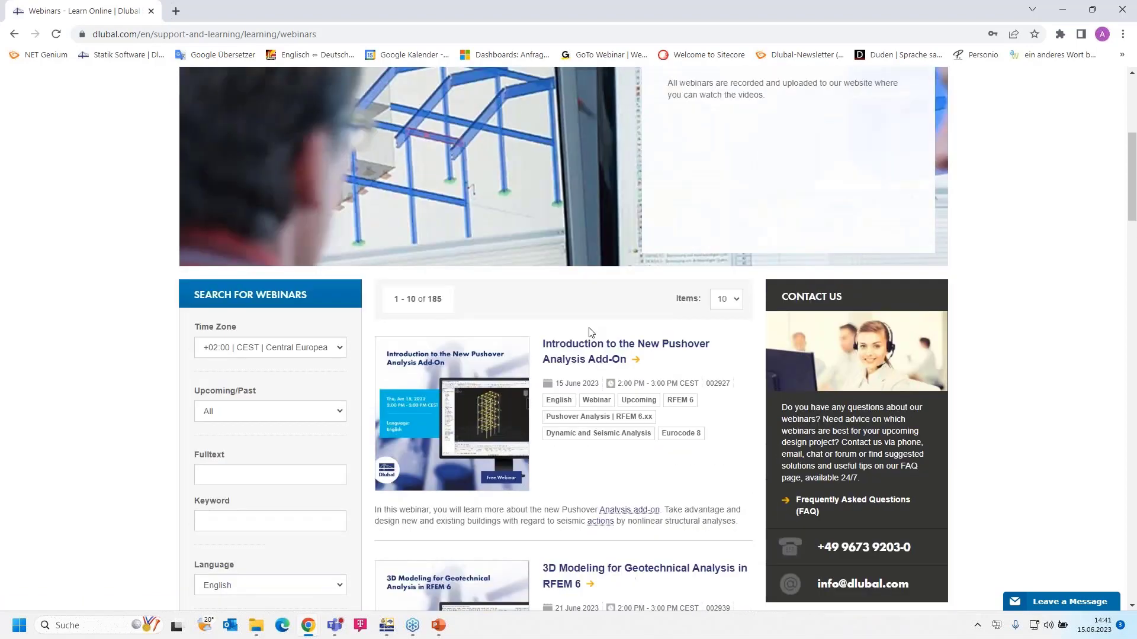
{"action": "left_click", "coordinate": [581, 365]}
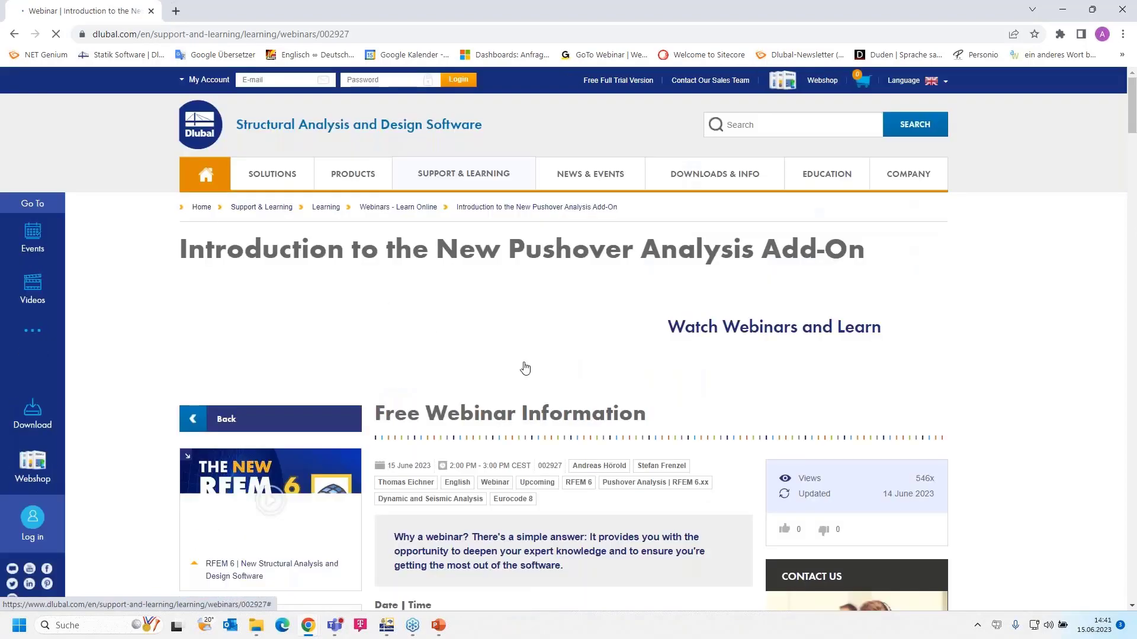
{"action": "scroll", "coordinate": [567, 324], "scroll_direction": "down", "scroll_amount": 2}
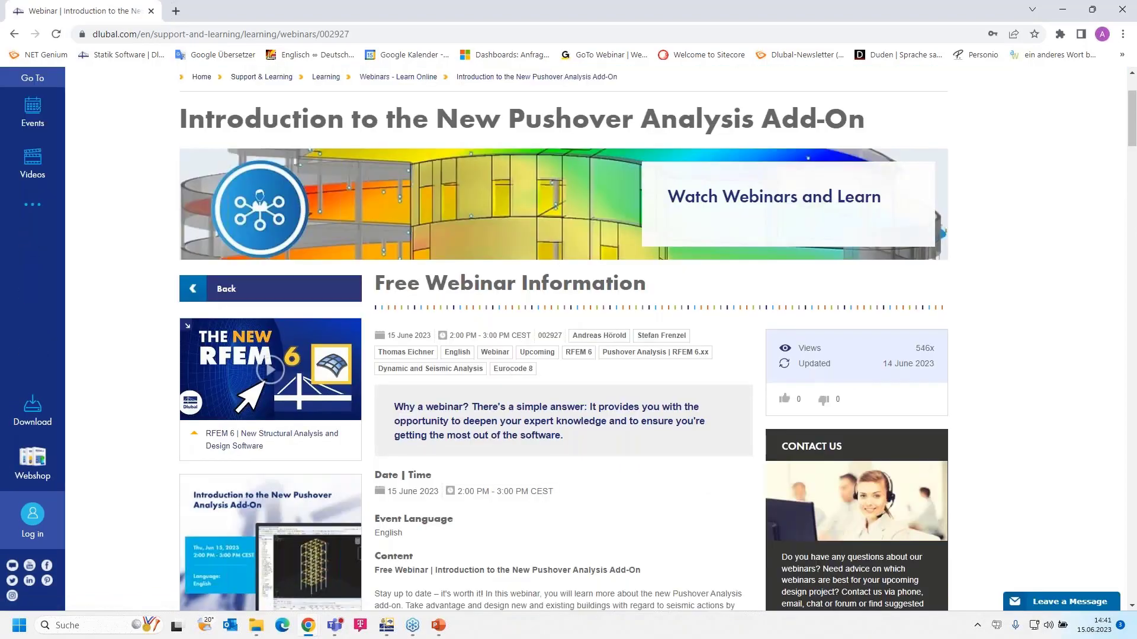
Look through the webinar page from its information and slide downloads to the recommended events, videos and Models to Download, returning to the page's beginning.
{"action": "scroll", "coordinate": [512, 371], "scroll_direction": "down", "scroll_amount": 3}
{"action": "scroll", "coordinate": [564, 338], "scroll_direction": "down", "scroll_amount": 2}
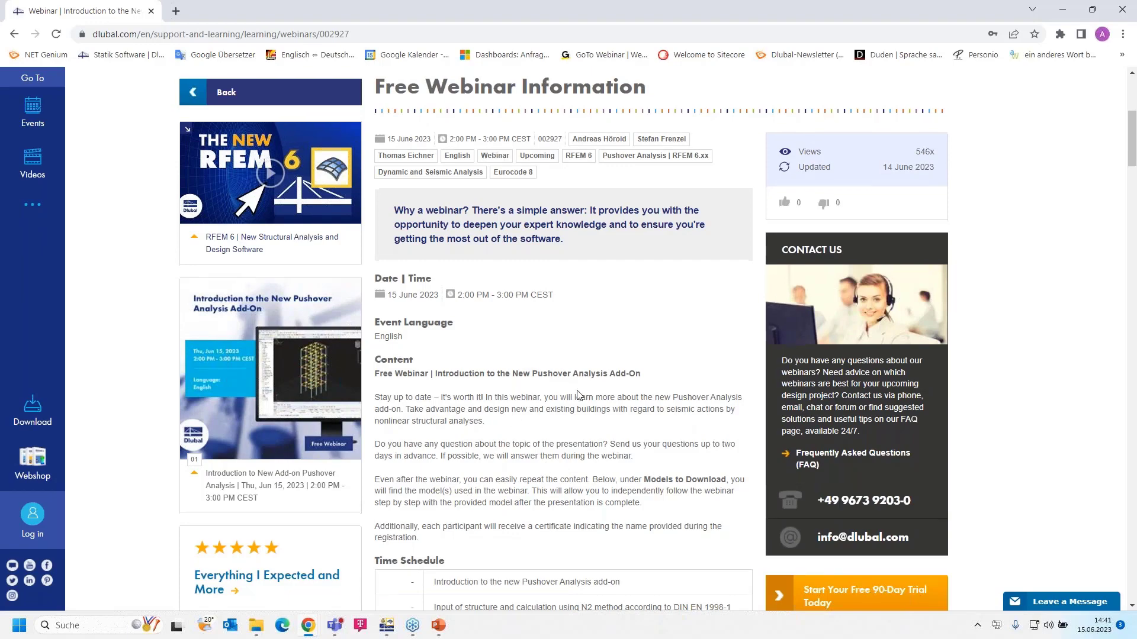
{"action": "scroll", "coordinate": [577, 379], "scroll_direction": "down", "scroll_amount": 2}
{"action": "scroll", "coordinate": [574, 359], "scroll_direction": "down", "scroll_amount": 10}
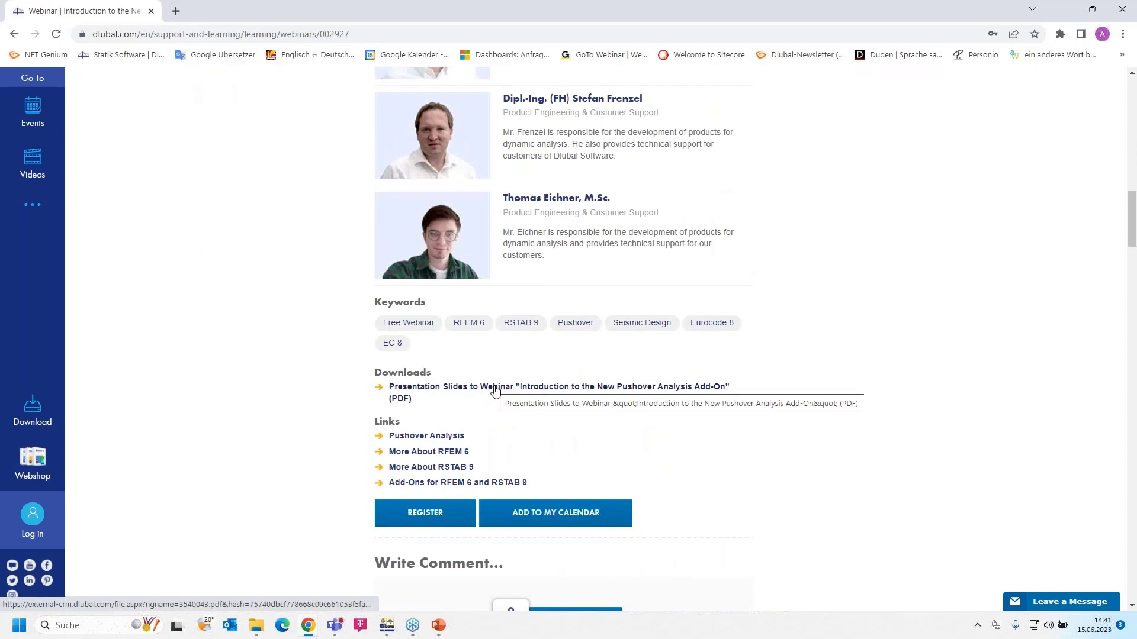
{"action": "scroll", "coordinate": [503, 385], "scroll_direction": "down", "scroll_amount": 3}
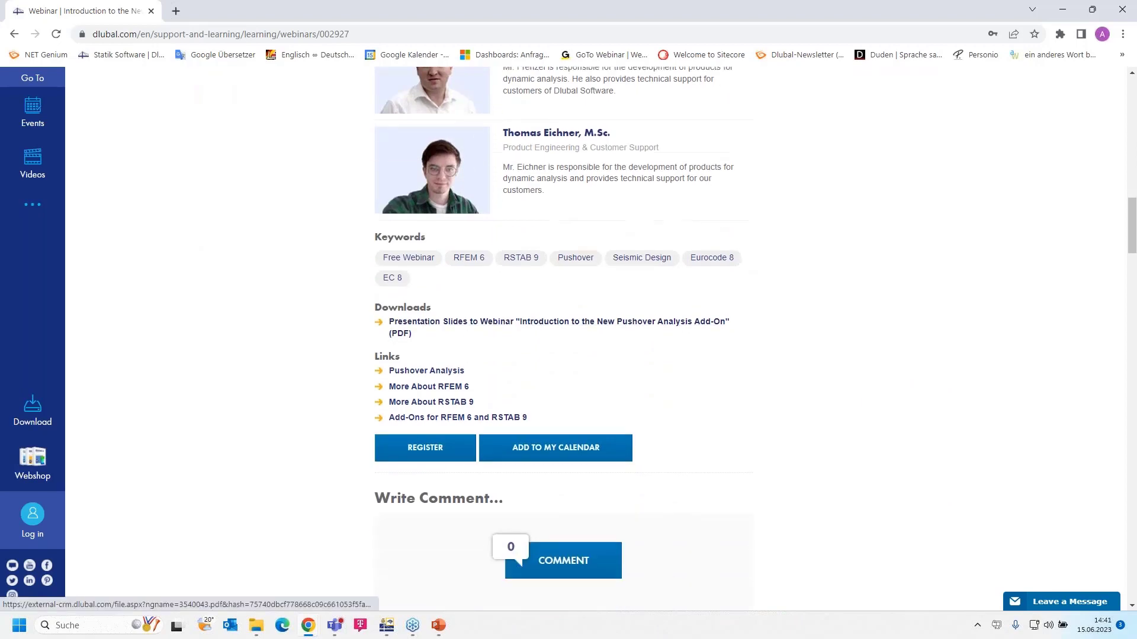
{"action": "scroll", "coordinate": [521, 372], "scroll_direction": "down", "scroll_amount": 15}
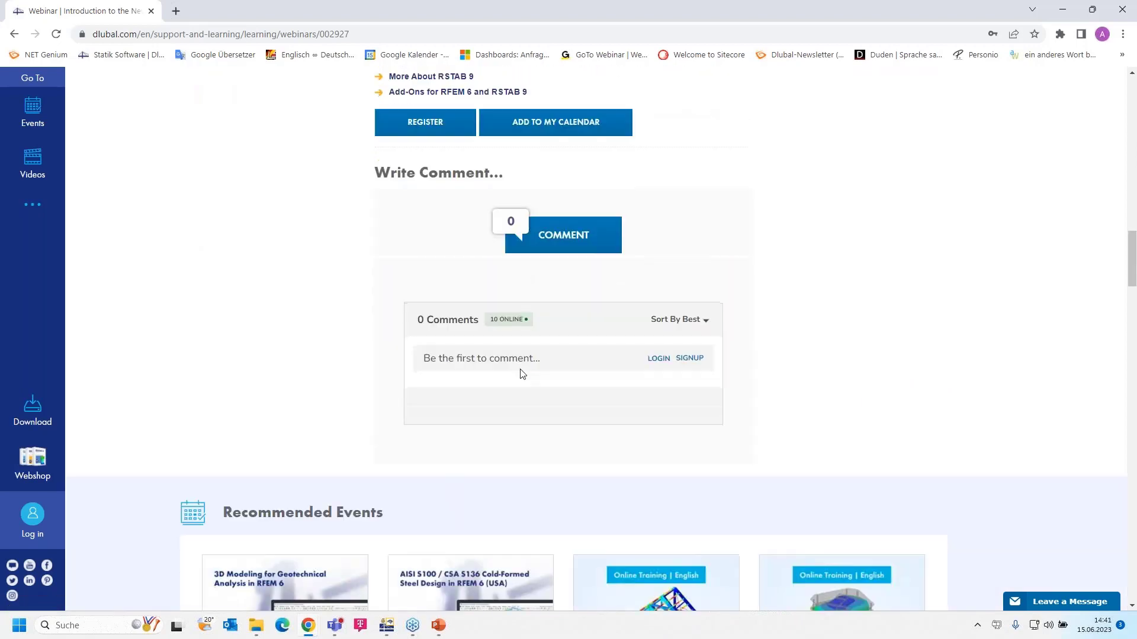
{"action": "scroll", "coordinate": [522, 374], "scroll_direction": "down", "scroll_amount": 1}
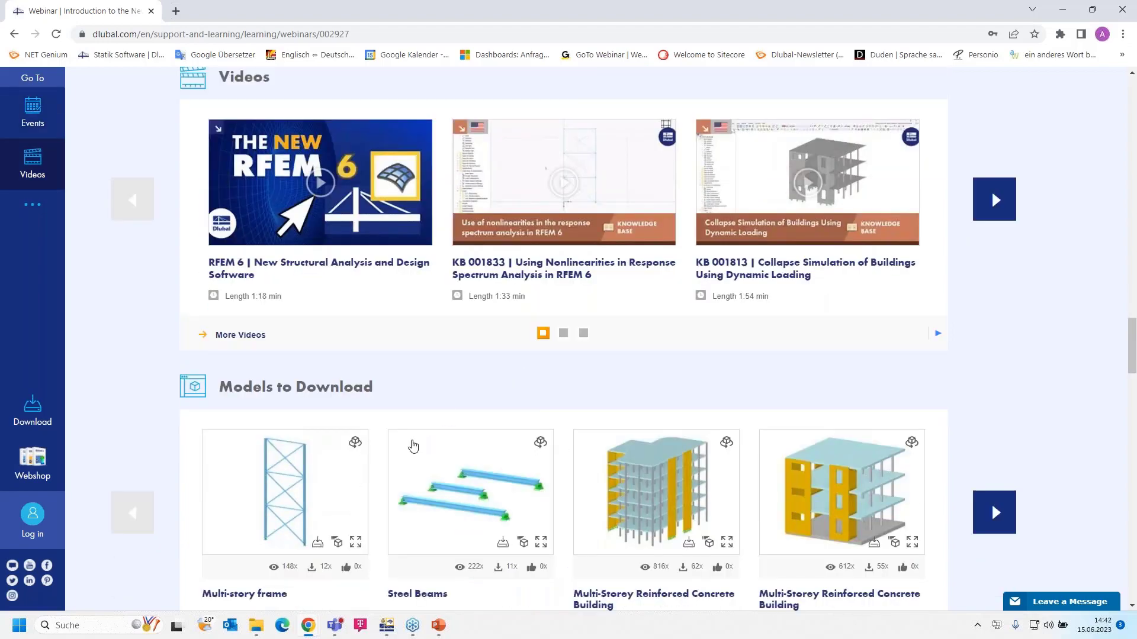
{"action": "scroll", "coordinate": [412, 445], "scroll_direction": "up", "scroll_amount": 20}
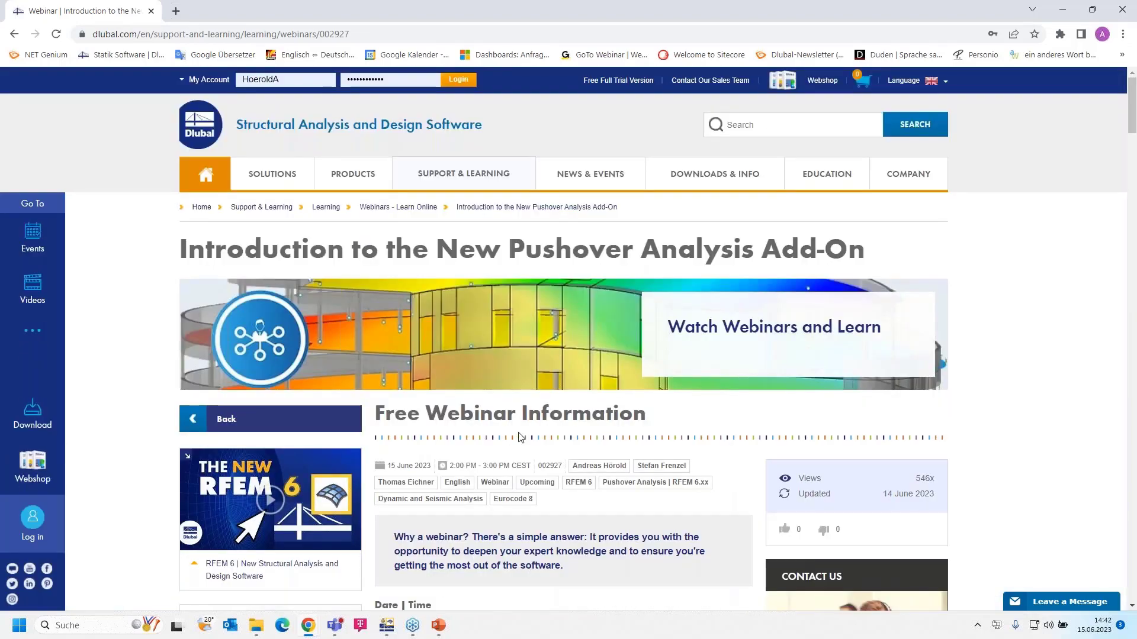